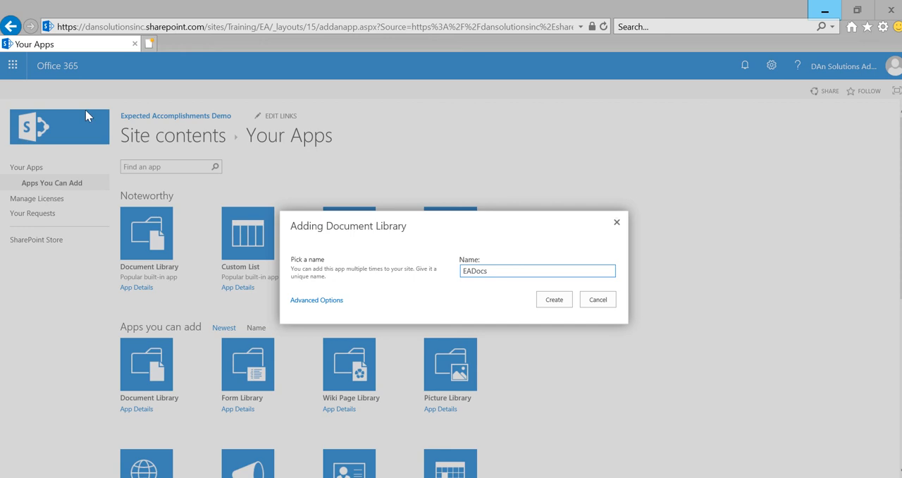
Step: Create the document library EADocs and open its library settings
click(555, 308)
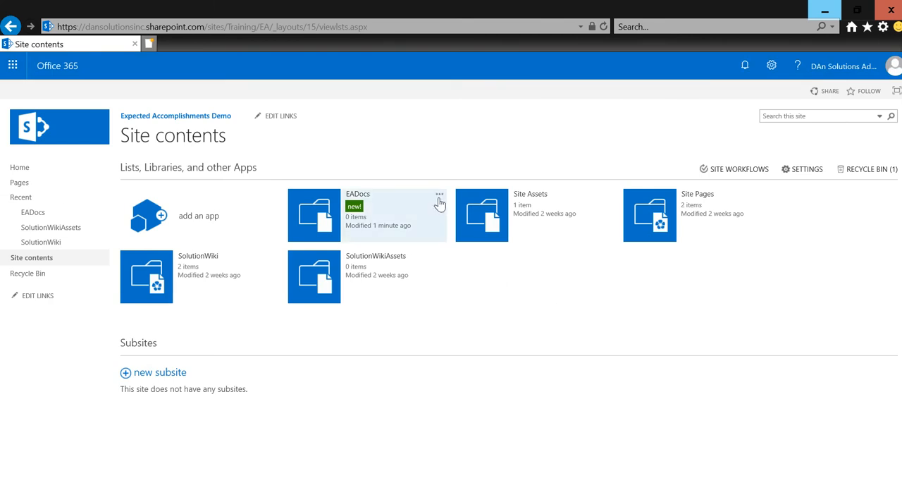
click(438, 197)
click(451, 170)
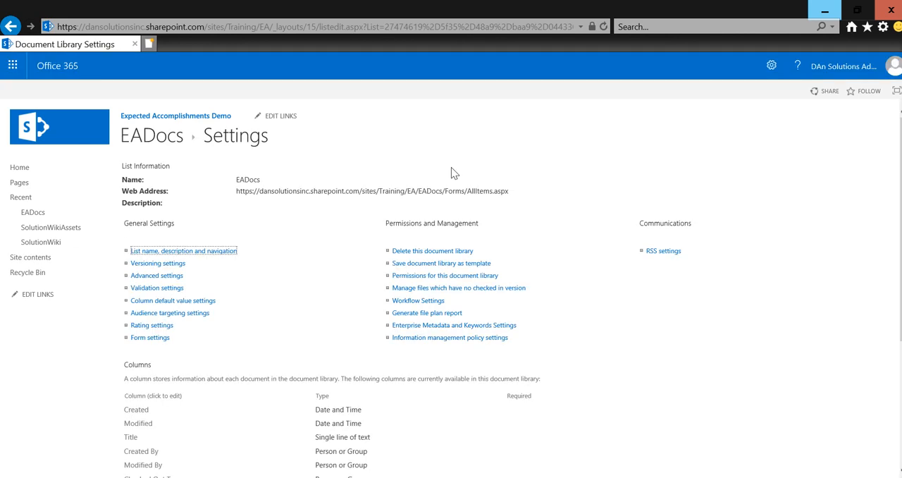
Step: In the library's advanced settings, allow management of content types and make the "New Folder" command unavailable
click(172, 277)
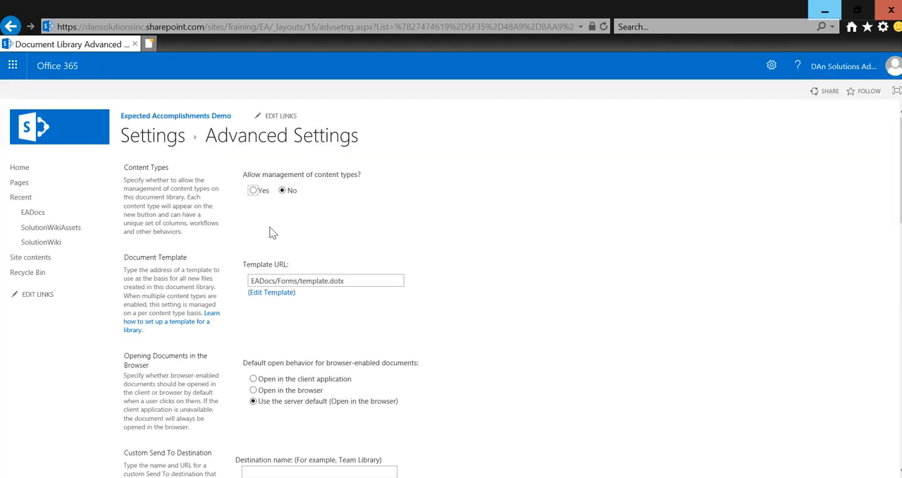
click(254, 191)
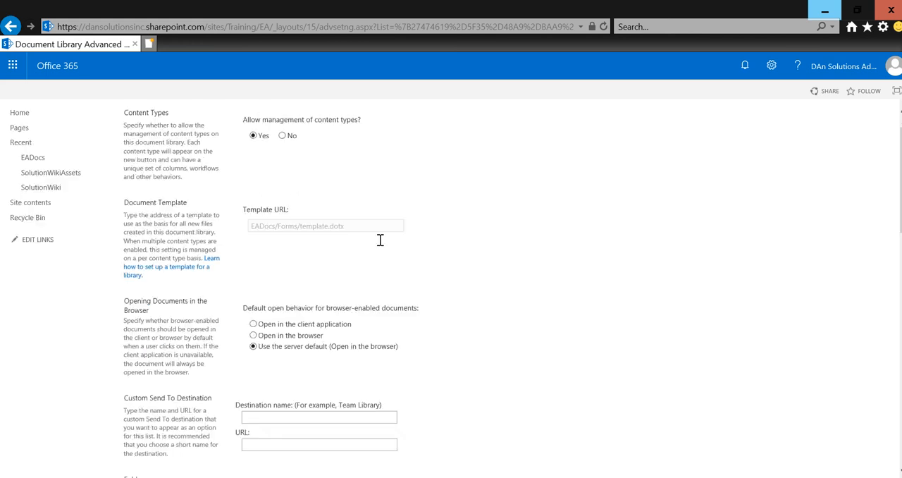
scroll(379, 240, down, 5)
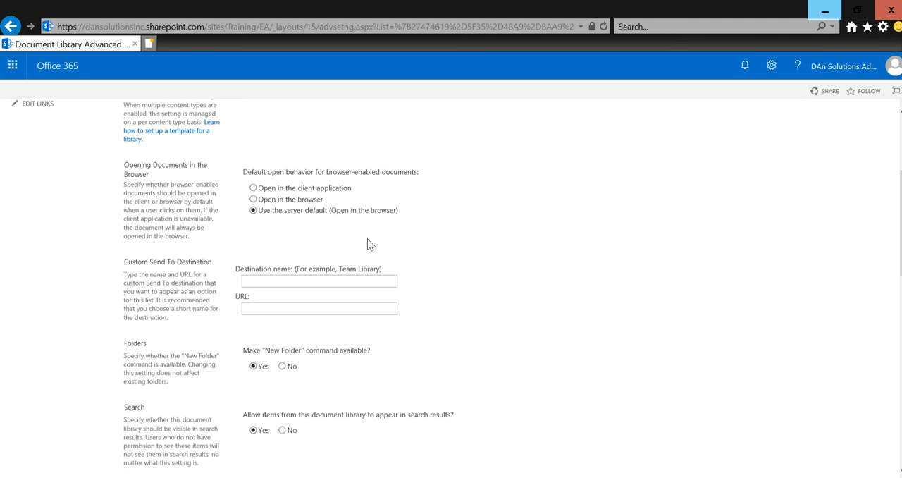
scroll(301, 255, down, 3)
scroll(301, 255, down, 3)
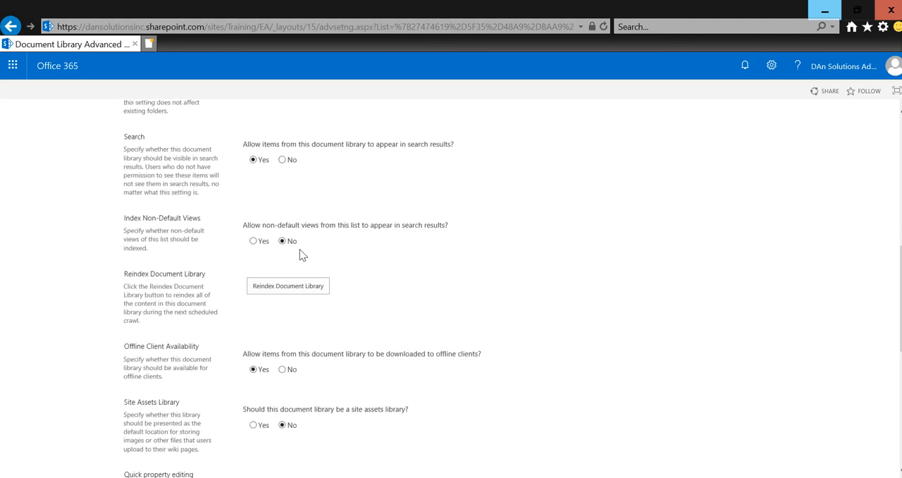
scroll(300, 253, up, 4)
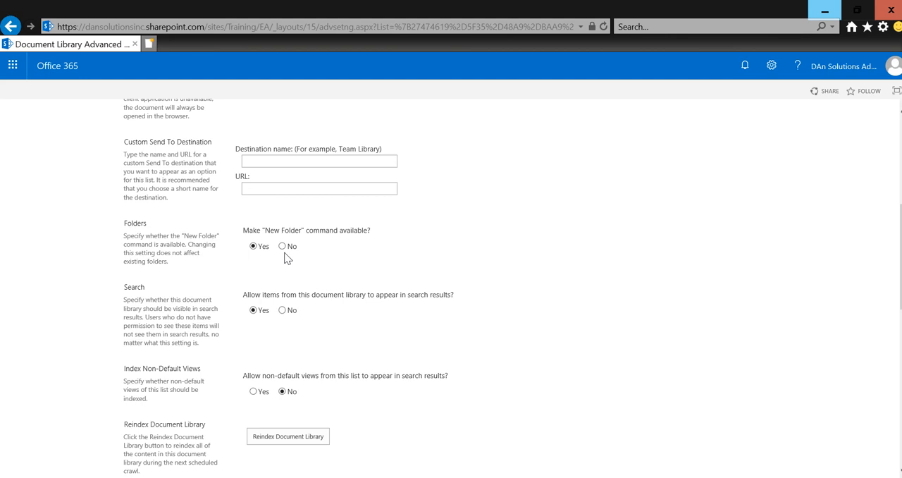
click(283, 246)
Step: Set the library's forms to launch in a dialog and save the advanced settings
scroll(334, 314, down, 2)
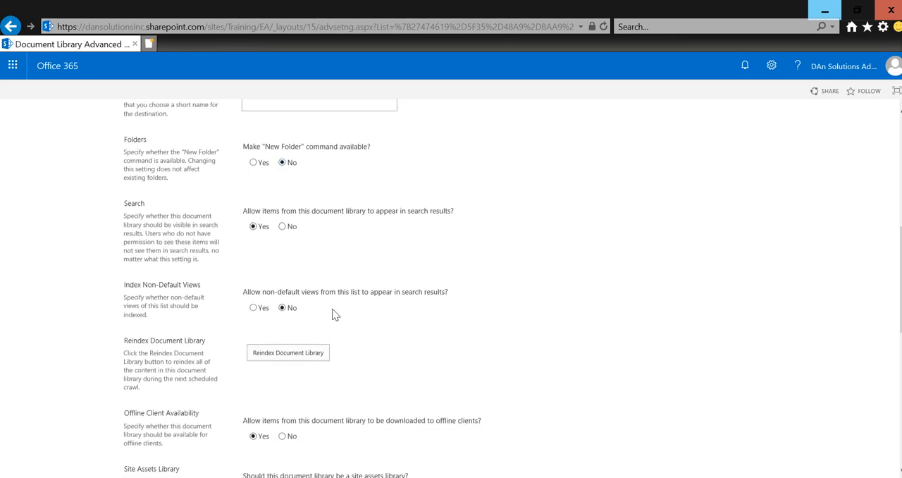
scroll(334, 313, down, 4)
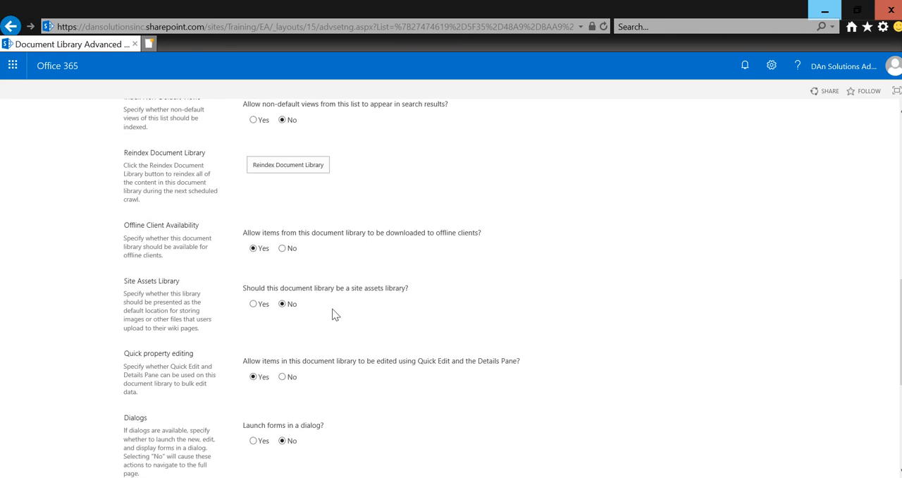
scroll(335, 314, down, 3)
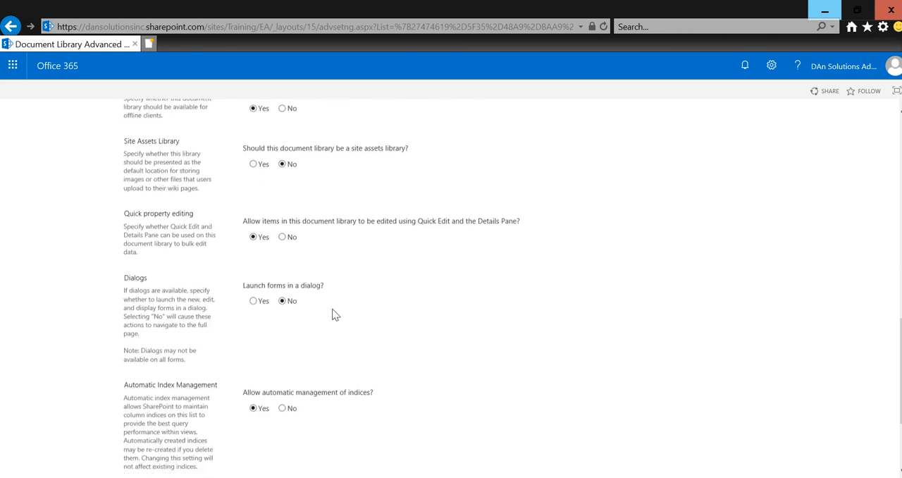
scroll(335, 314, down, 1)
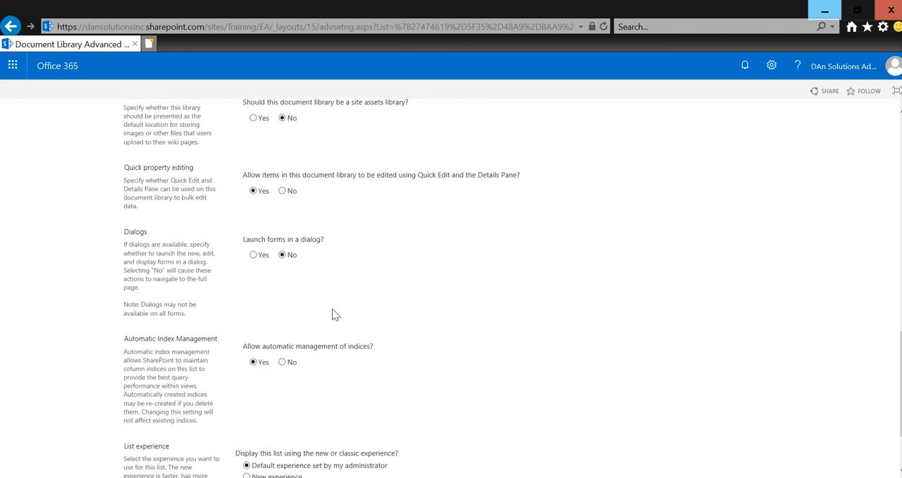
click(253, 255)
scroll(295, 310, down, 2)
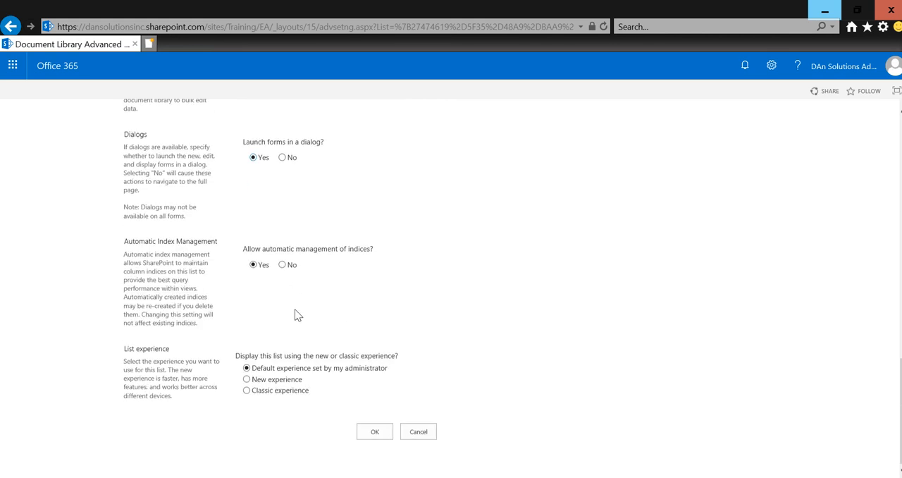
click(369, 435)
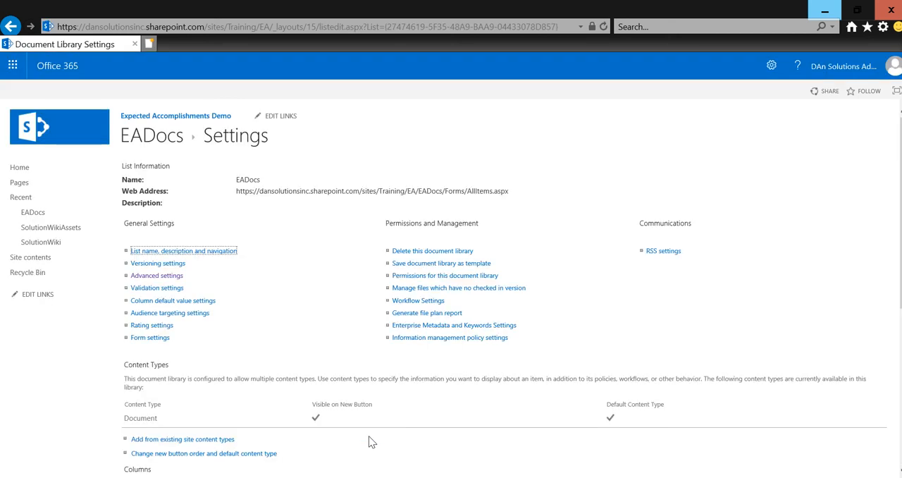
Step: Review the library's content types, and start a new site content type from the site settings
scroll(368, 435, down, 4)
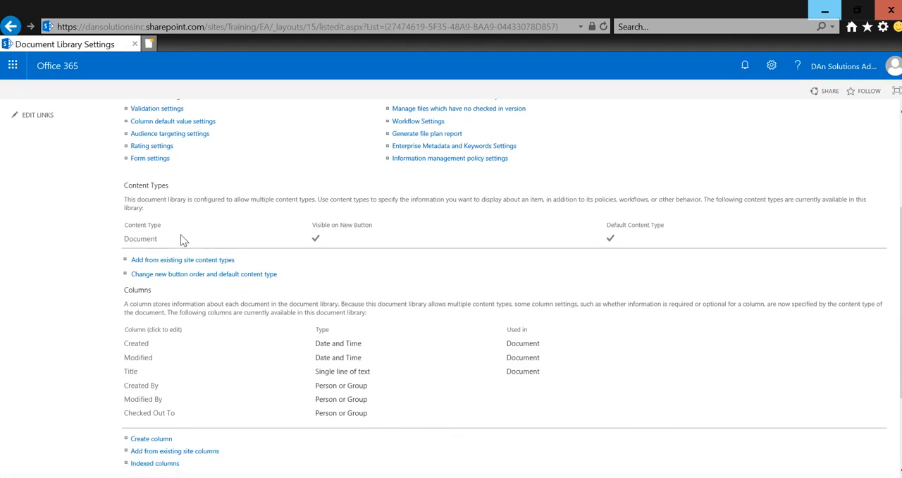
scroll(181, 234, up, 4)
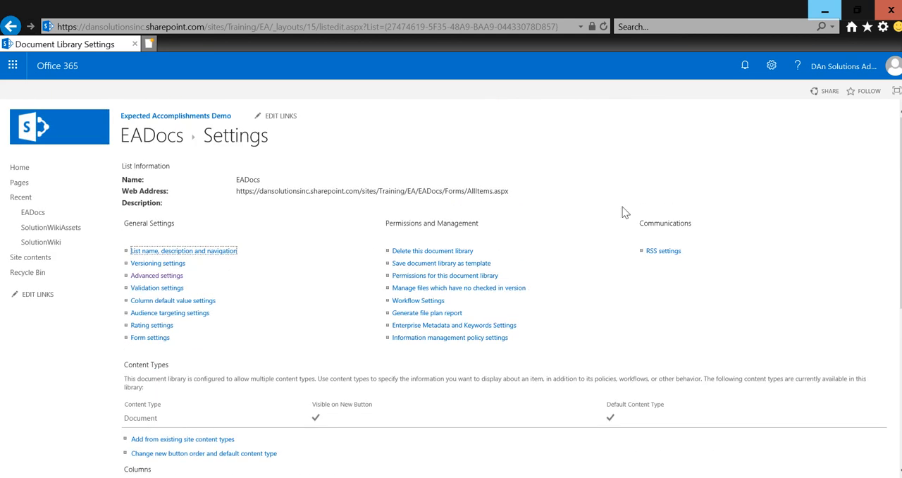
click(771, 67)
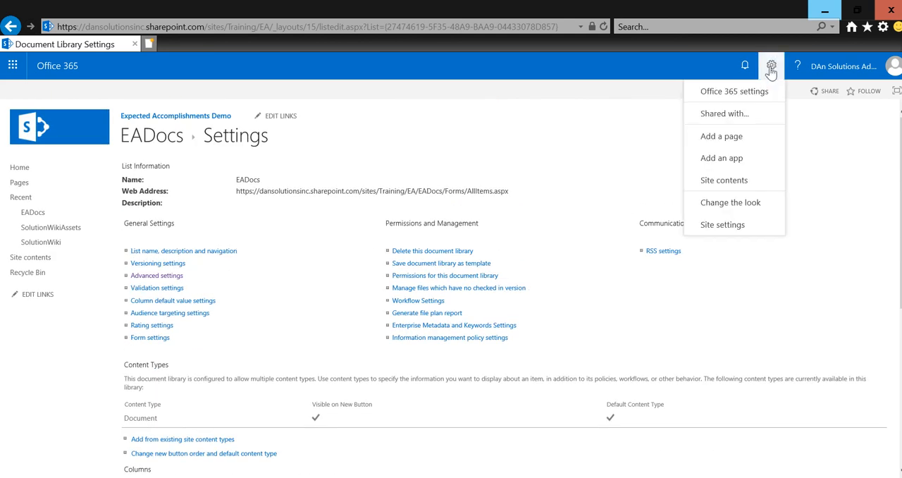
click(726, 224)
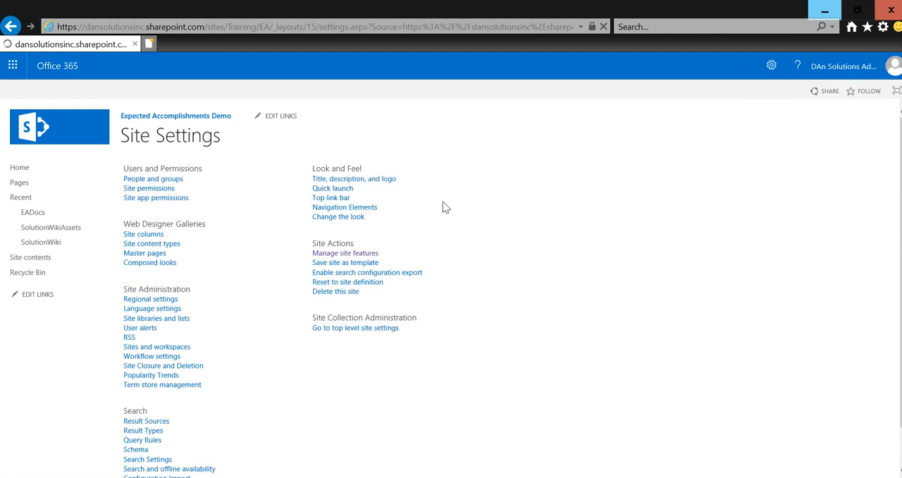
click(174, 251)
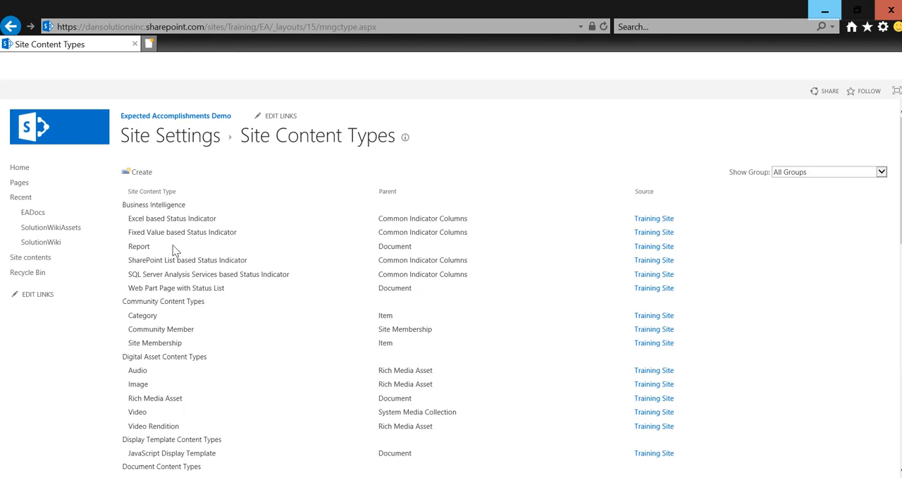
click(145, 174)
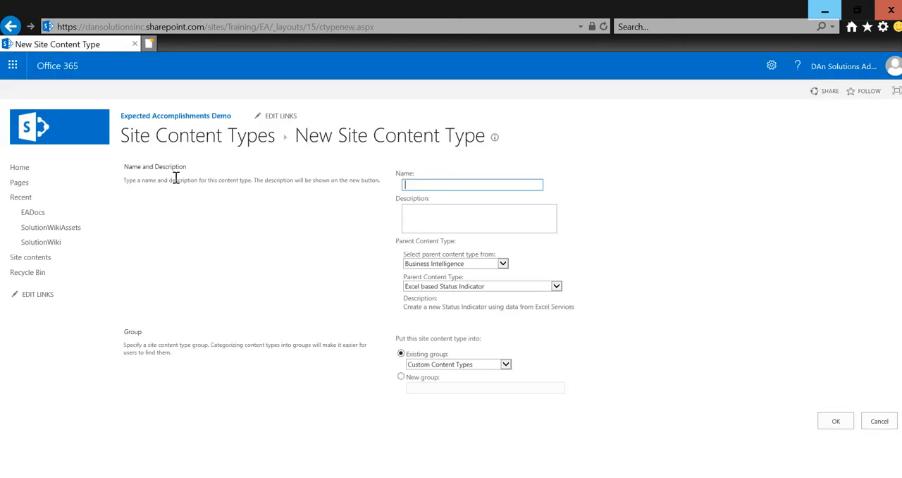
Step: Name the content type "Expected Accomplishment Doc" and describe it as "Word version of each EA"
text(Expected Accomplishment Doc)
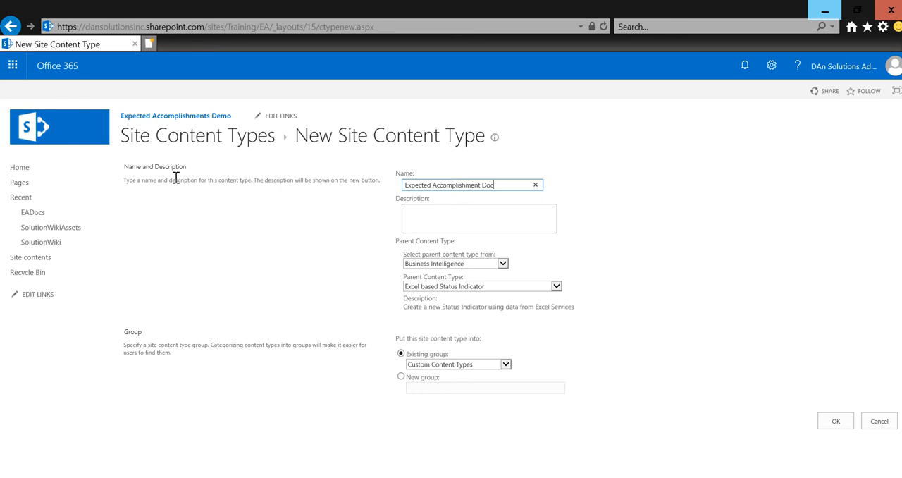
click(430, 220)
text(Word)
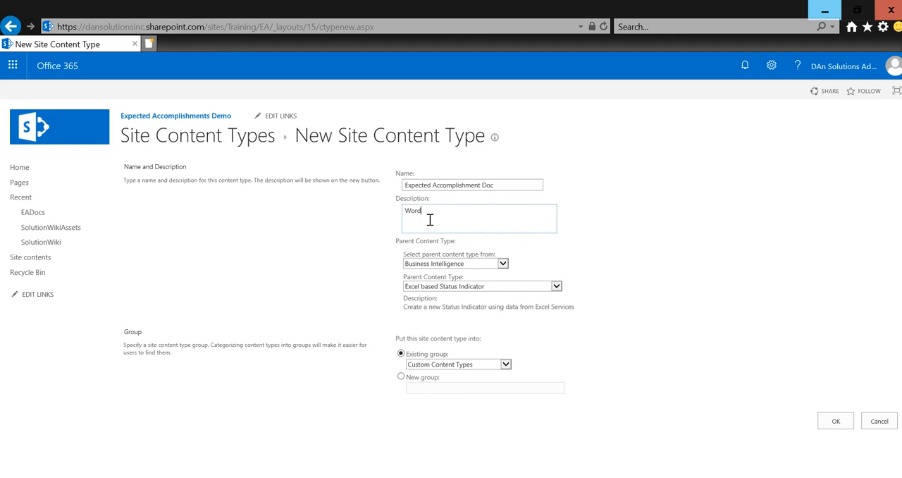
text( version of each EA)
key(Tab)
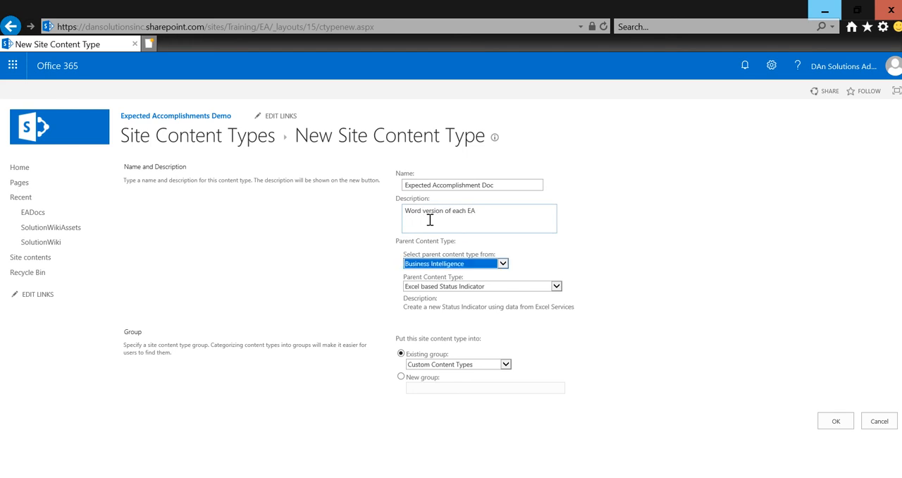
Step: Set the parent content type to Document from the Document Content Types group
click(485, 264)
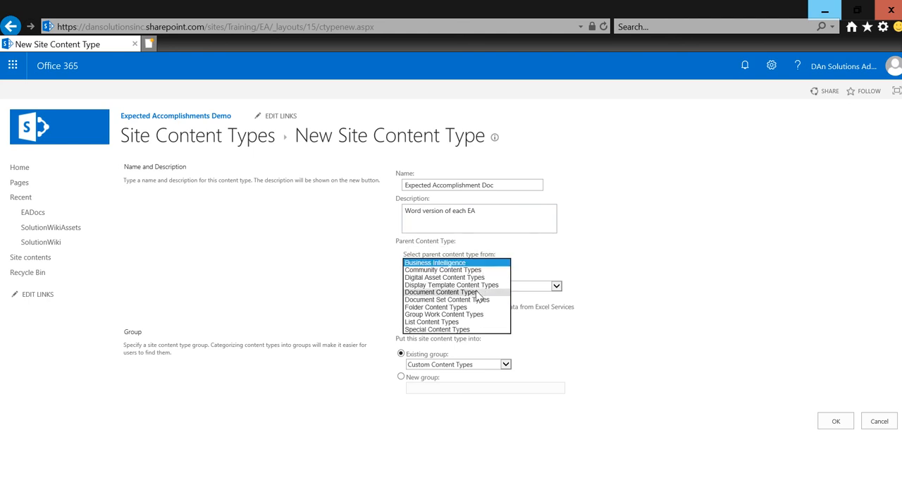
click(478, 295)
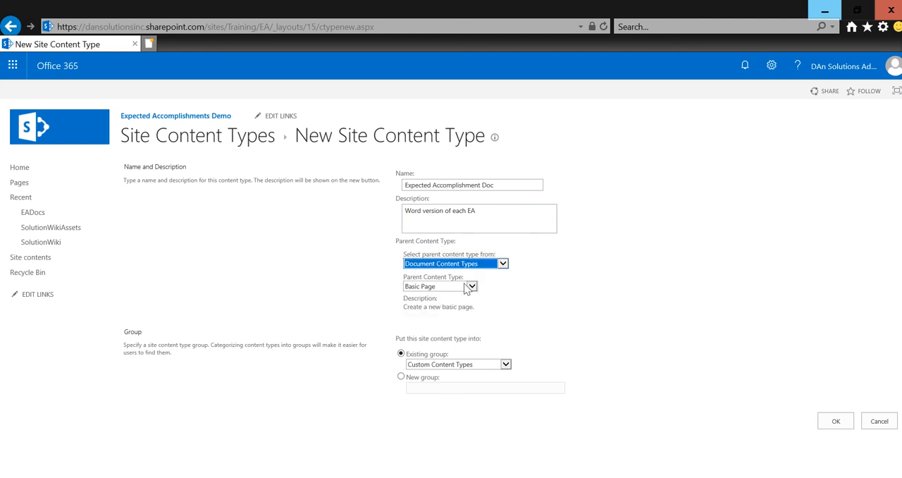
click(465, 286)
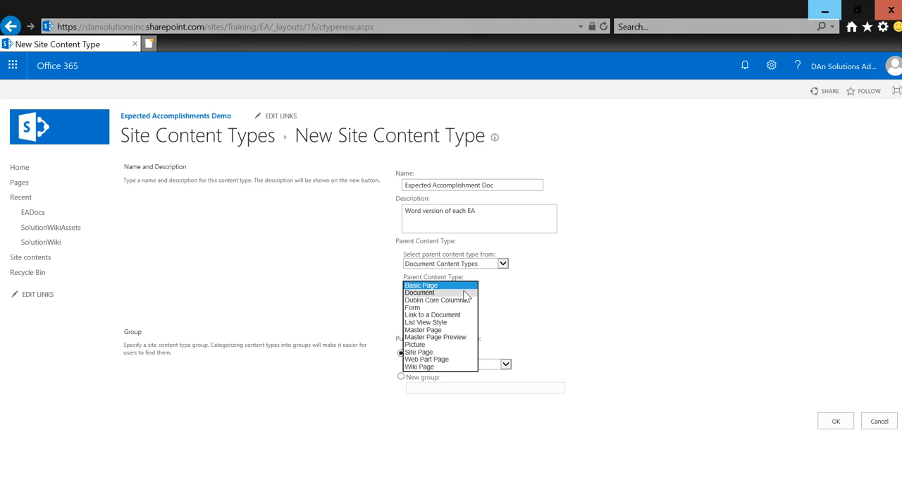
click(465, 293)
click(498, 327)
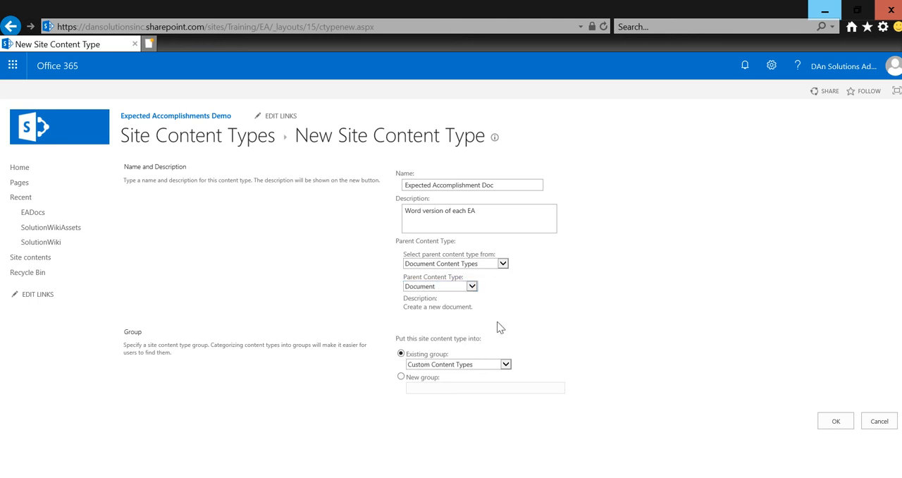
Step: Assign the content type to a new group named "_EA Demo" and create it
click(451, 368)
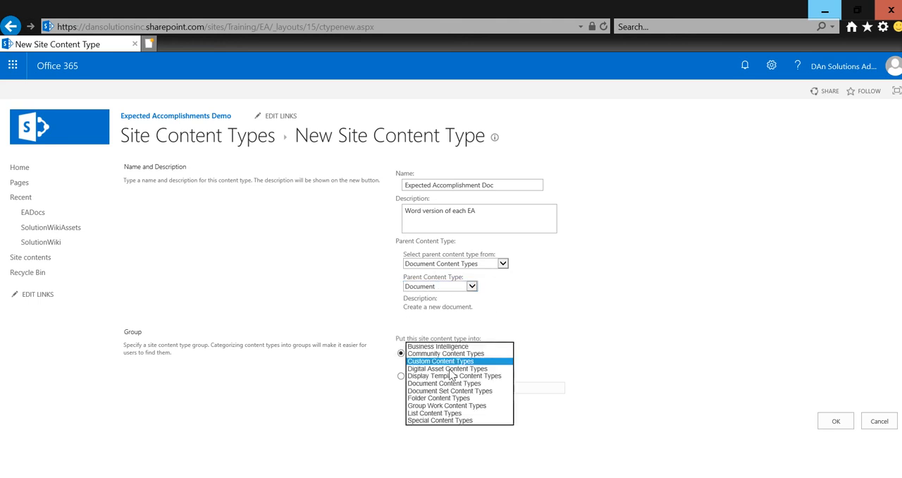
click(402, 377)
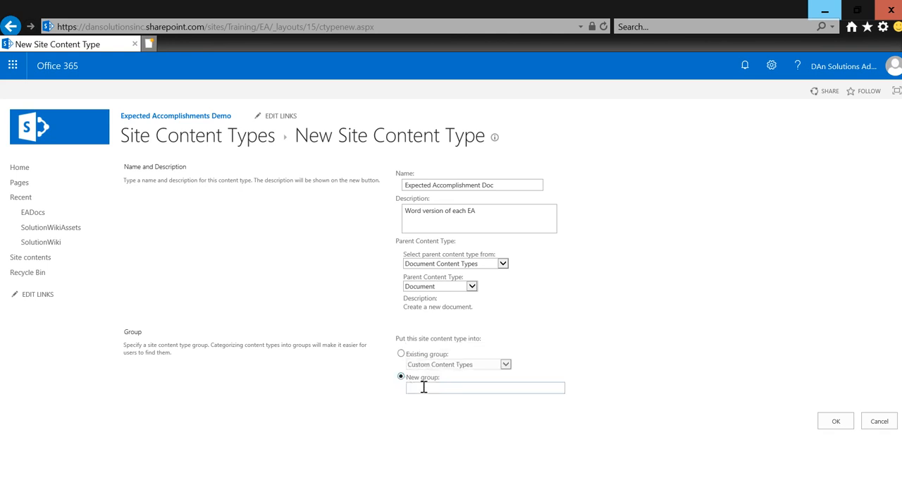
click(424, 387)
text(_EA Demo)
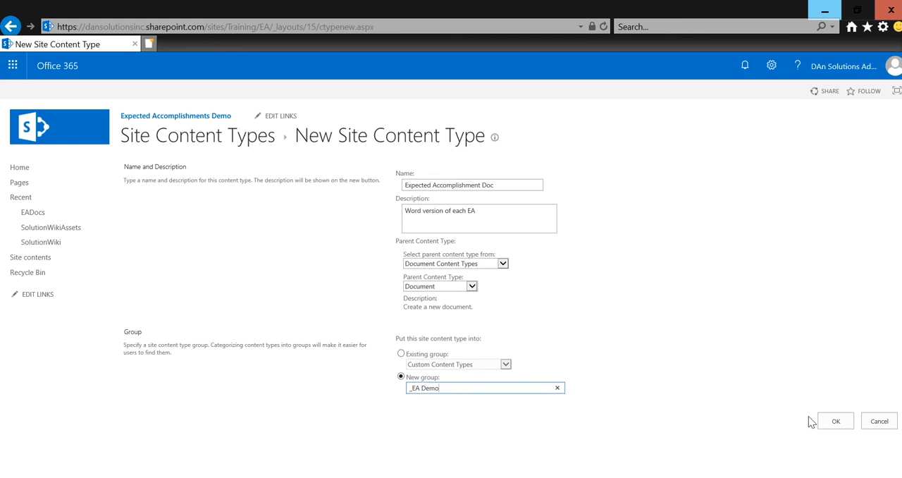
click(833, 420)
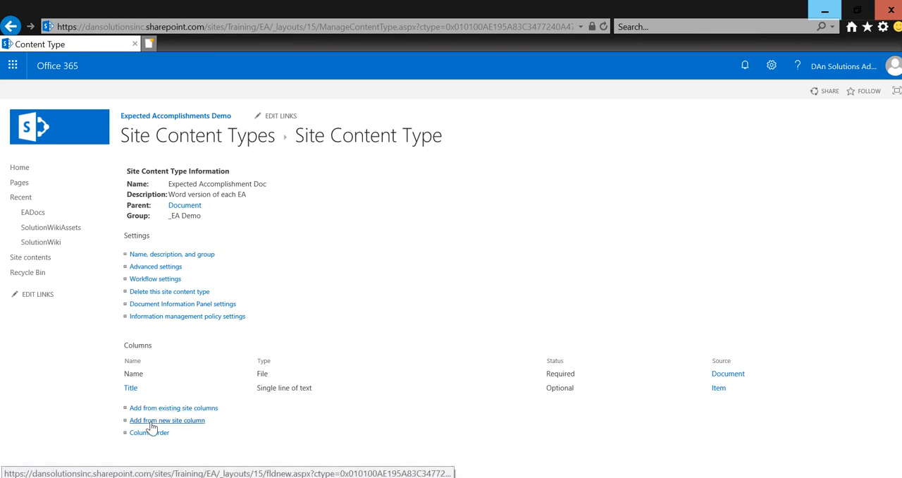
Step: Start a new site column for the content type, named ExpectedAccomplishment, with the type Multiple lines of text
click(150, 422)
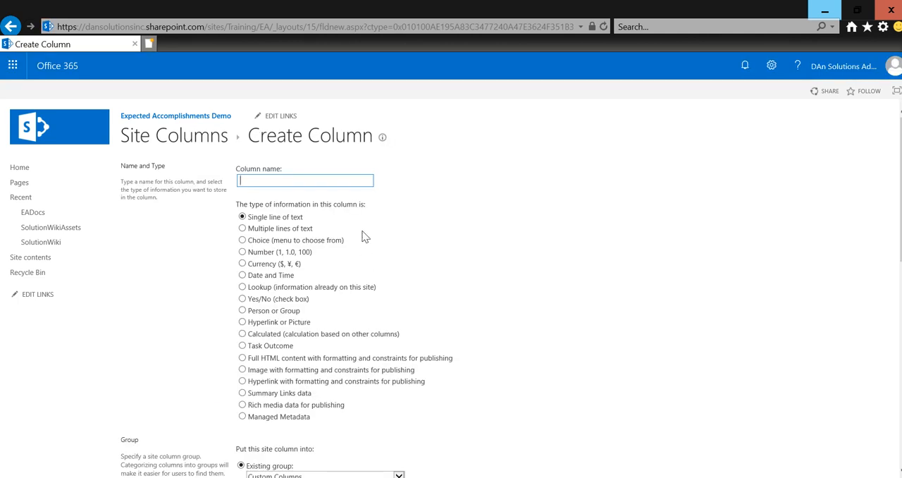
text(ExpectedAccomplishment)
scroll(364, 237, down, 1)
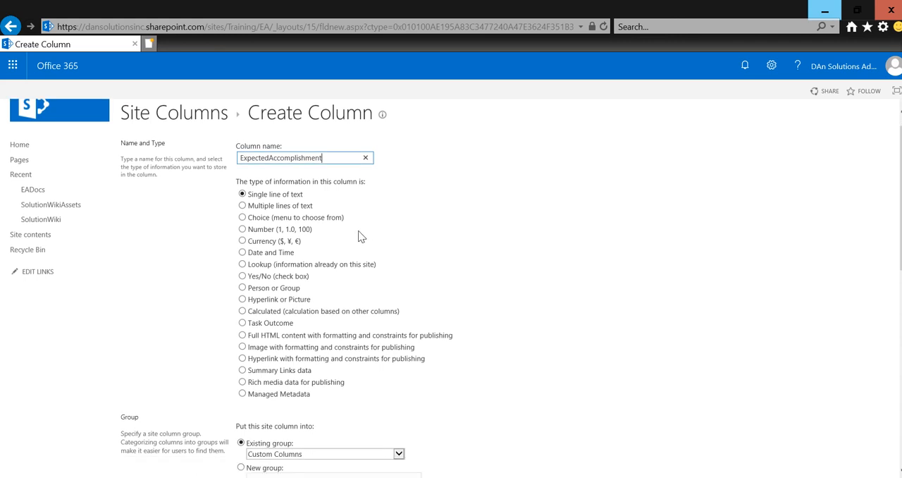
click(301, 207)
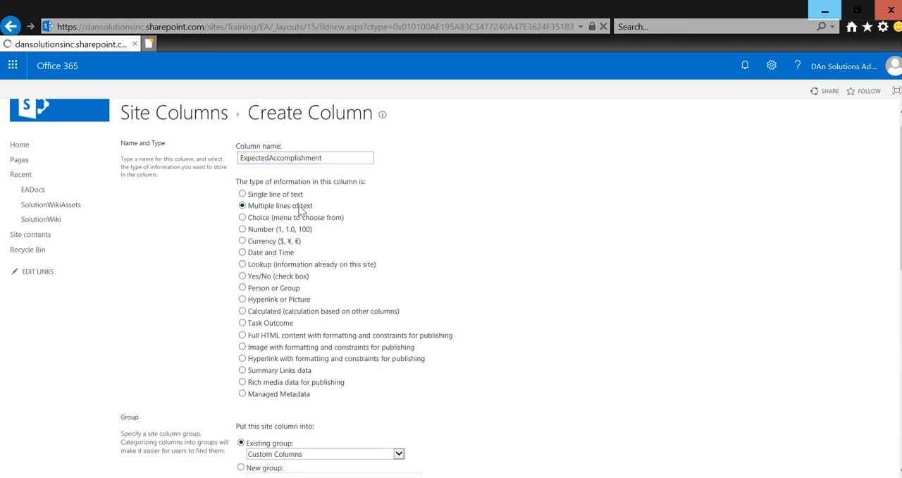
Step: Put the ExpectedAccomplishment site column into a new group named "_EA Columns"
scroll(373, 303, down, 3)
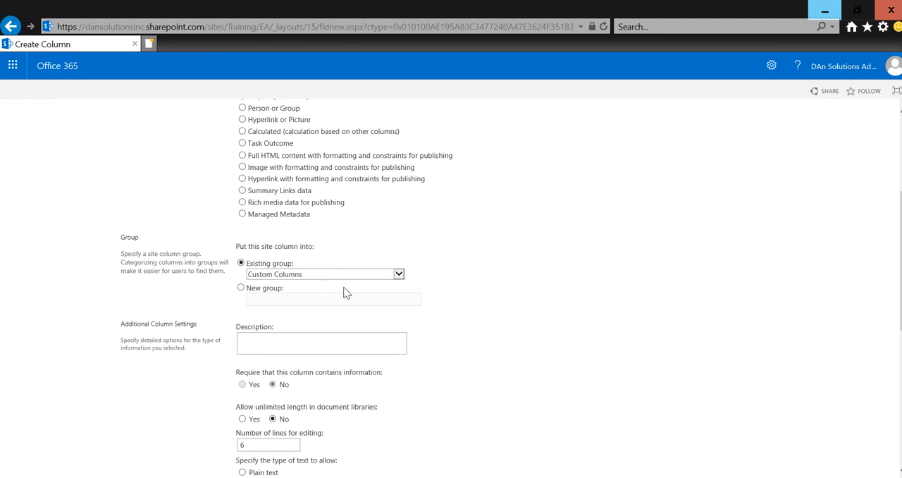
click(346, 274)
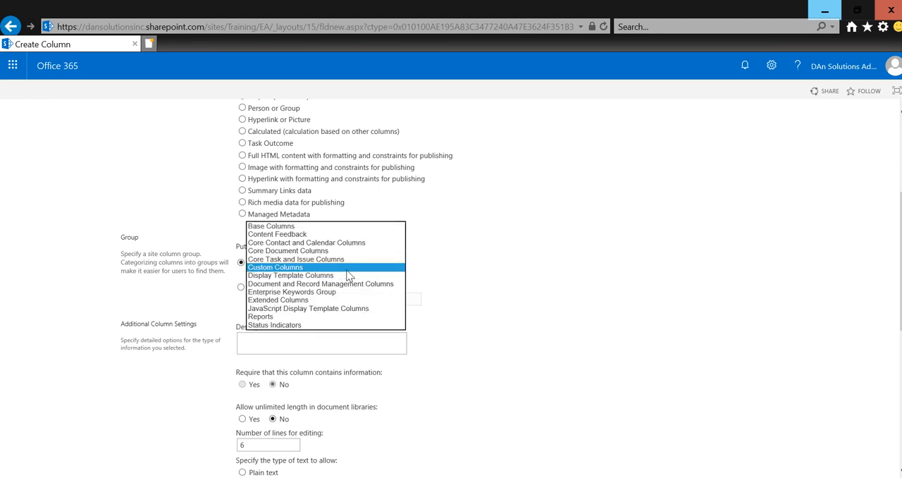
click(520, 301)
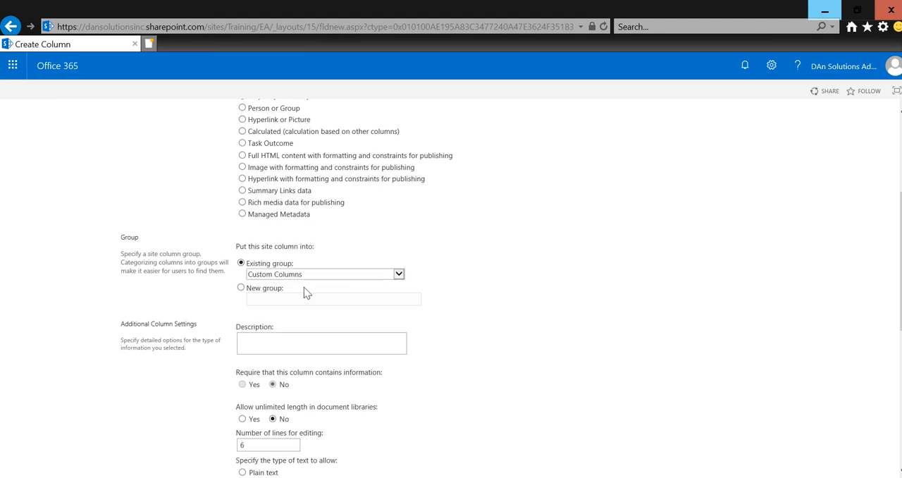
click(259, 291)
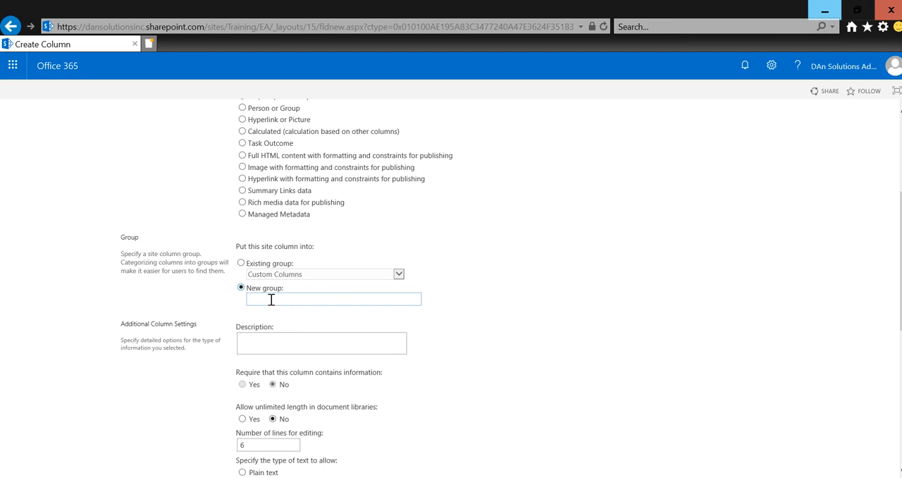
text(EA Columns)
Step: Set the column's allowed text type to Plain text
scroll(270, 299, down, 3)
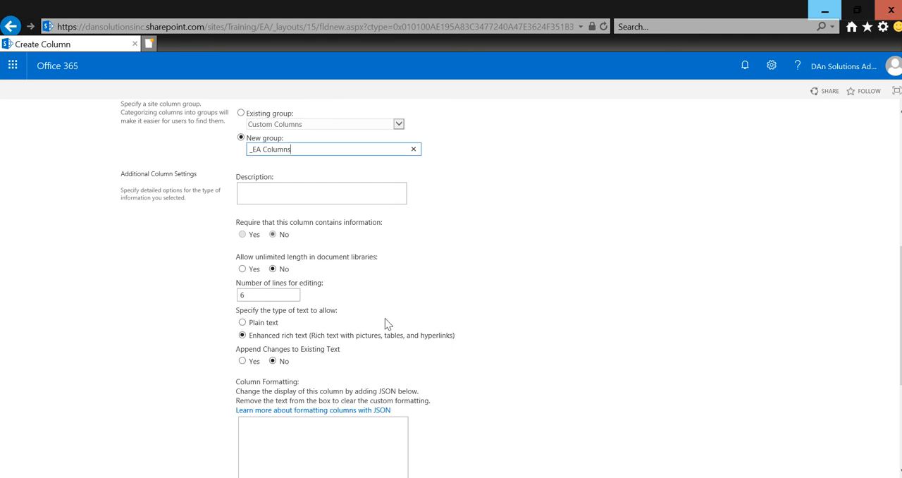
scroll(385, 317, down, 1)
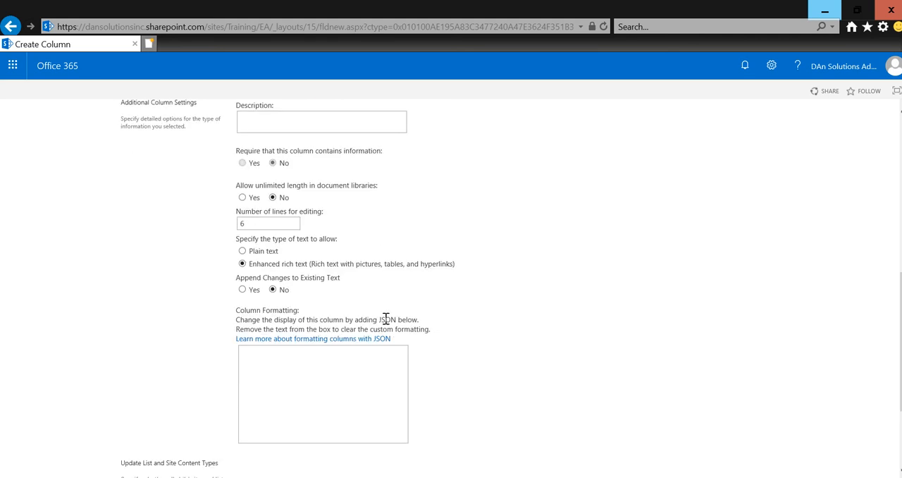
click(275, 254)
scroll(276, 256, down, 1)
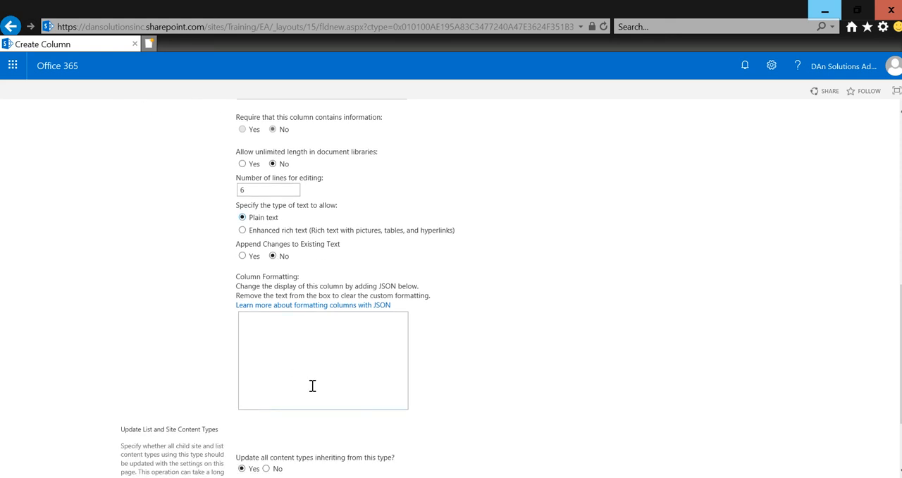
scroll(320, 396, down, 3)
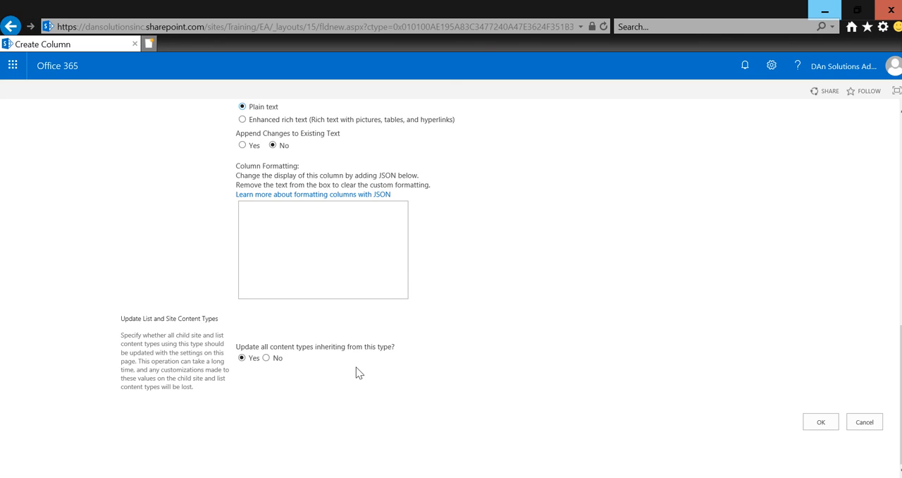
Step: Choose Enhanced rich text as the column's allowed text type and create the column
scroll(358, 372, up, 2)
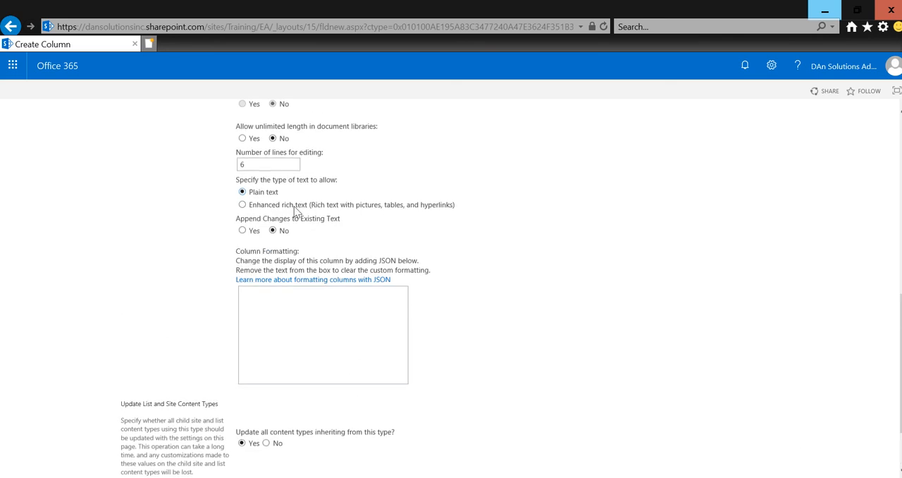
click(296, 213)
scroll(294, 208, down, 2)
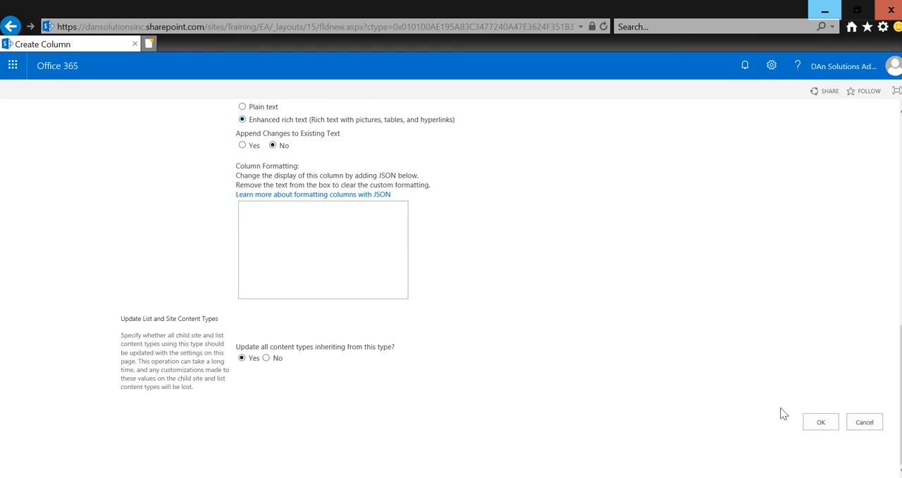
click(830, 424)
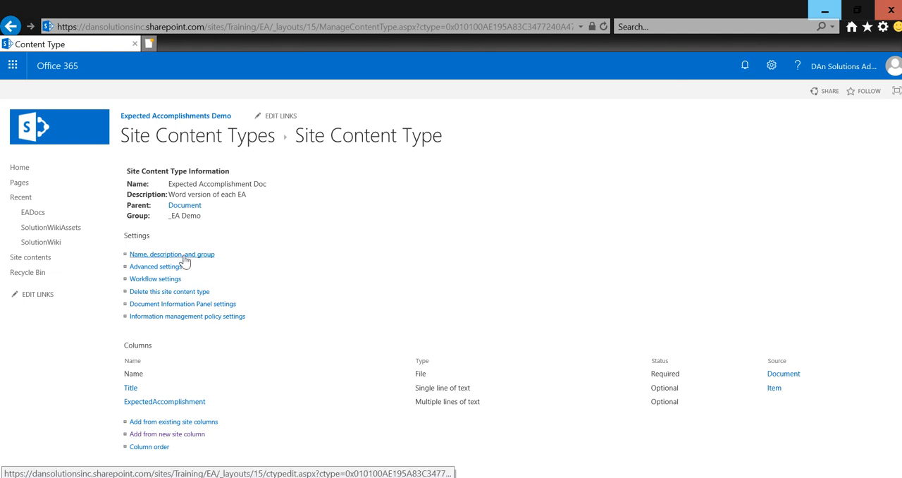
Step: Start another new site column for the content type, named EAAuthor, with the type Person or Group
click(155, 435)
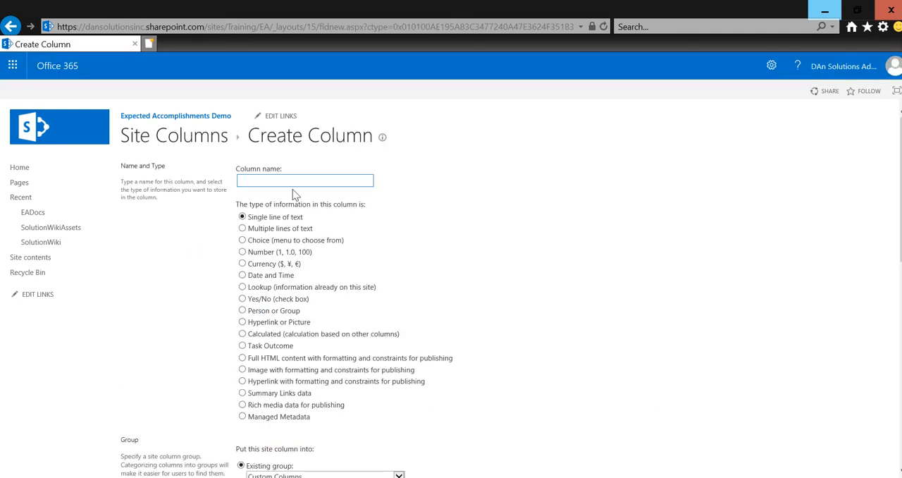
text(EAAutho)
scroll(292, 189, down, 1)
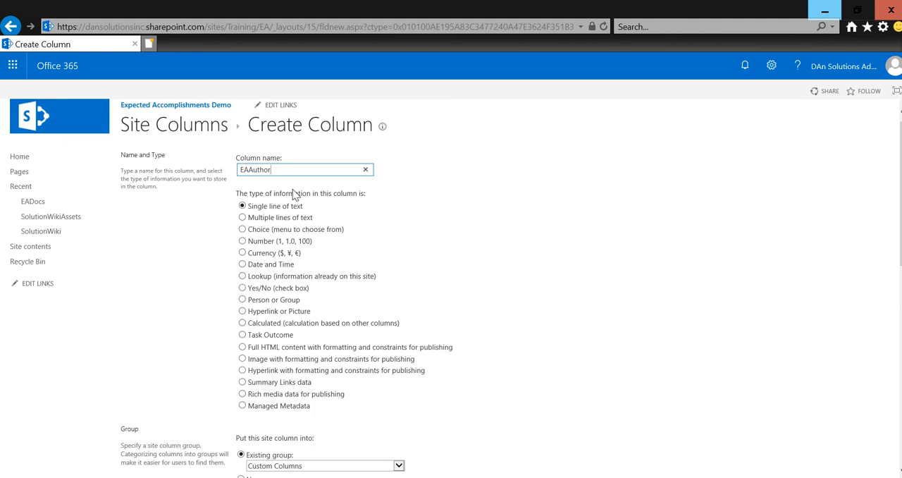
click(243, 300)
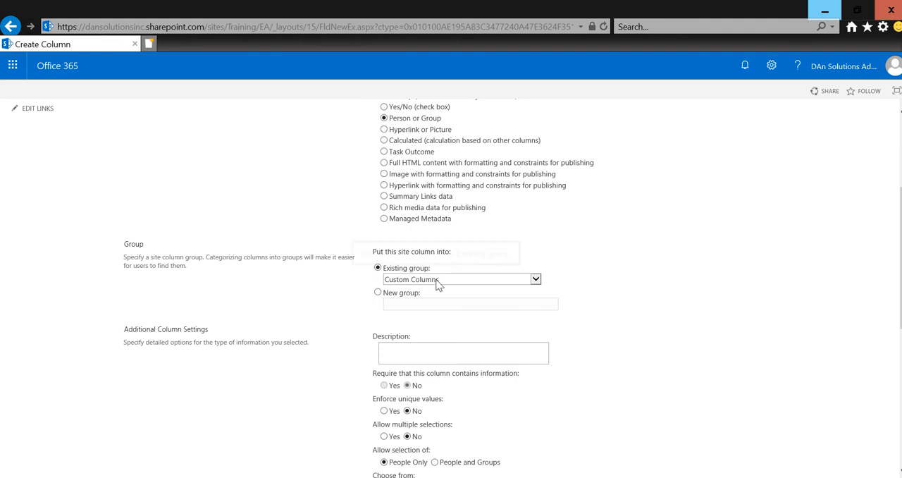
Step: Assign the EAAuthor column to the existing group _EA Columns and create it with the default settings
click(437, 282)
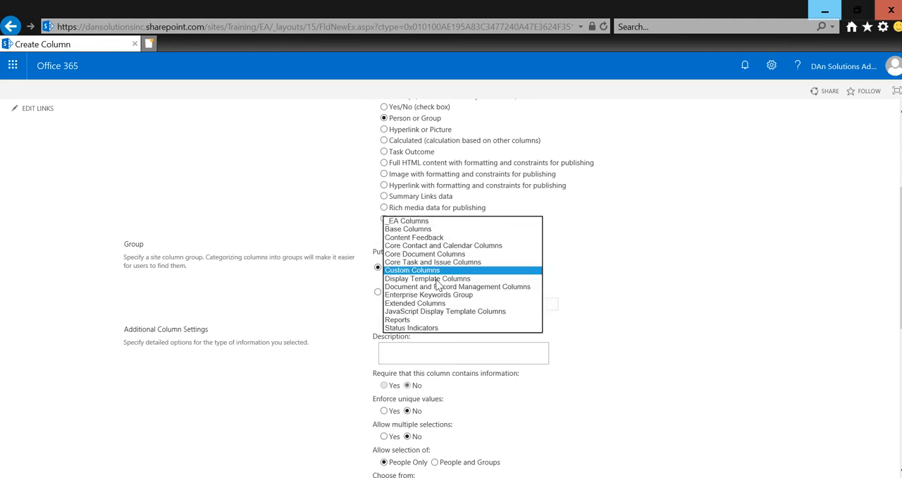
click(437, 222)
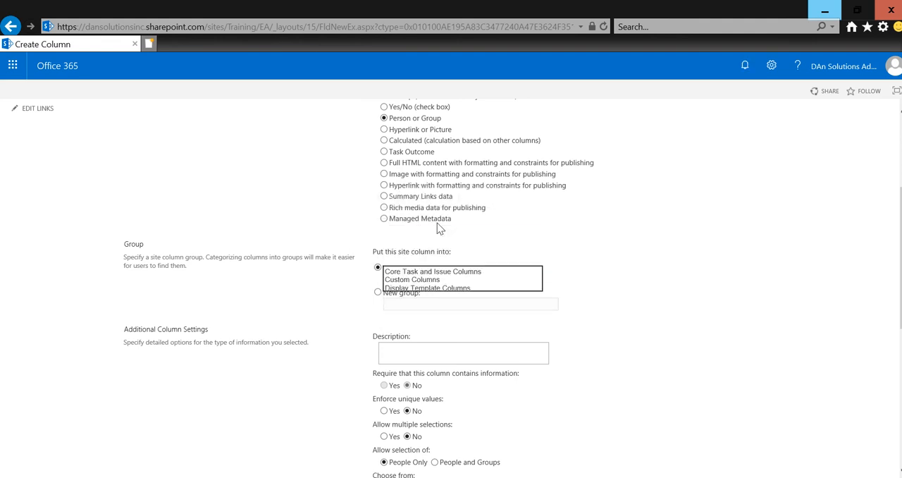
click(584, 345)
scroll(584, 345, down, 5)
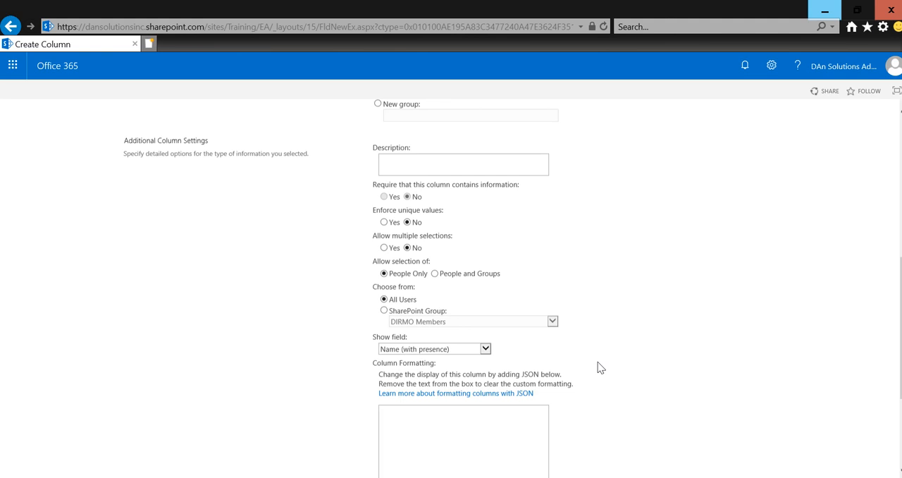
scroll(598, 367, down, 1)
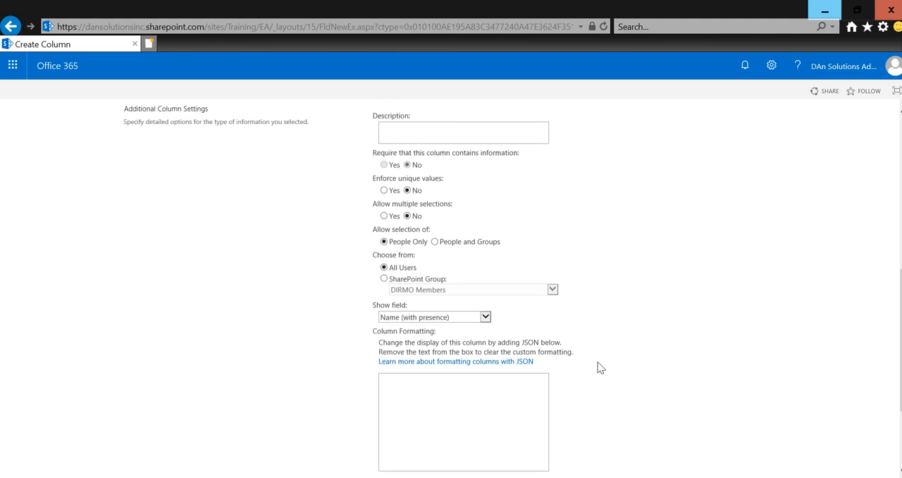
scroll(598, 363, down, 3)
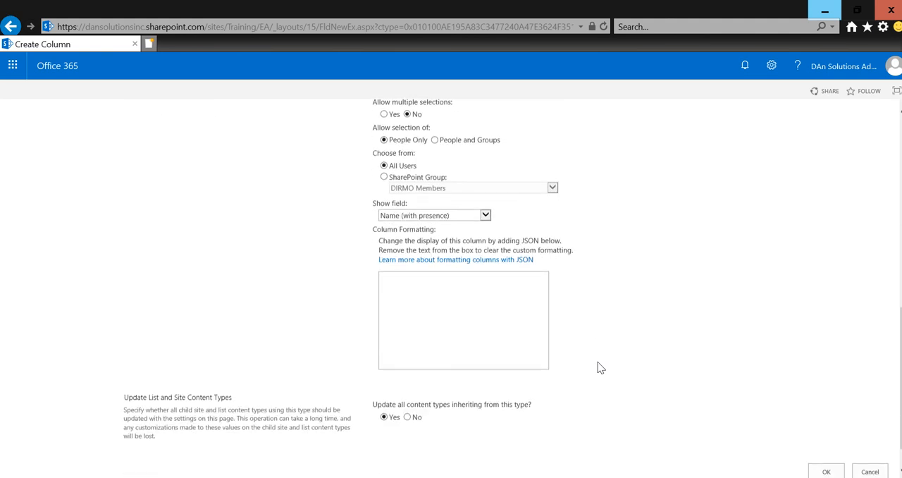
scroll(598, 363, down, 1)
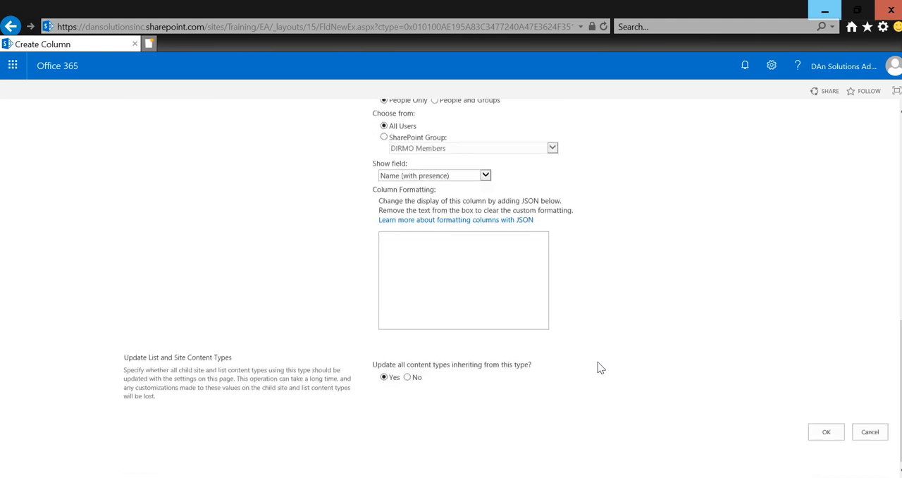
click(825, 432)
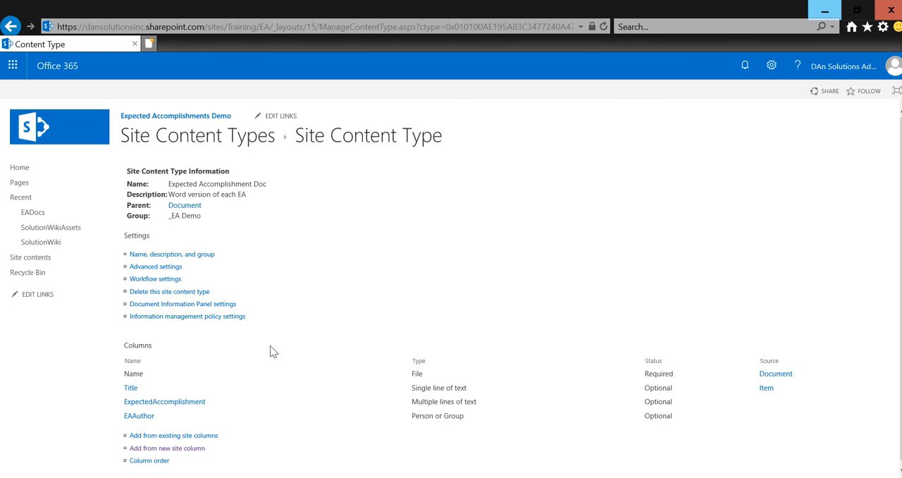
Step: View the Title column's settings, and open ExpectedAccomplishment's settings to highlight its internal field name in the page address
click(130, 389)
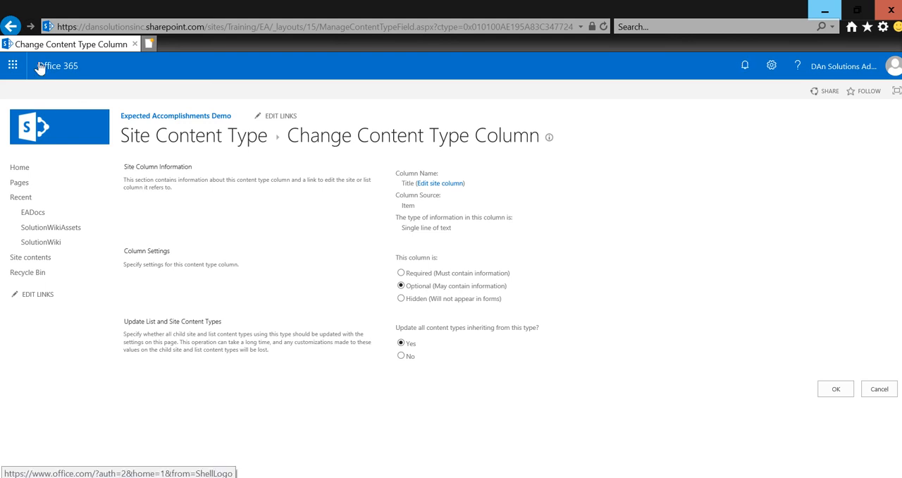
click(12, 28)
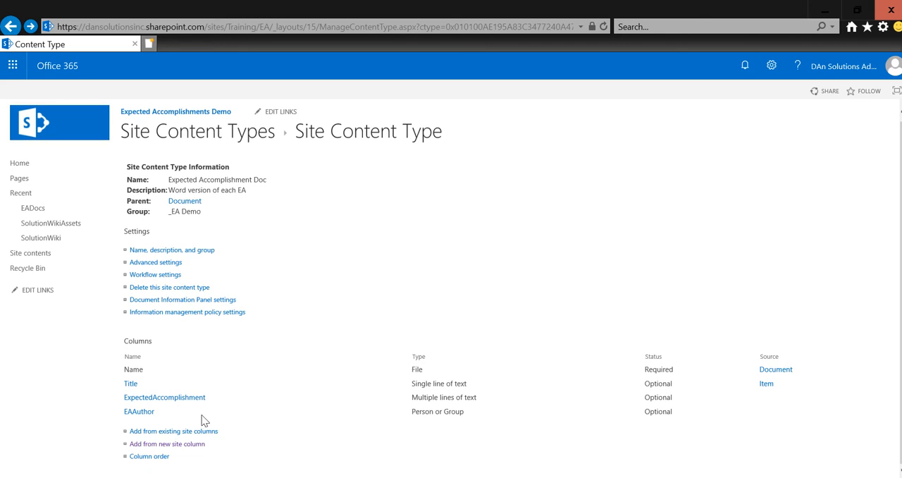
click(168, 398)
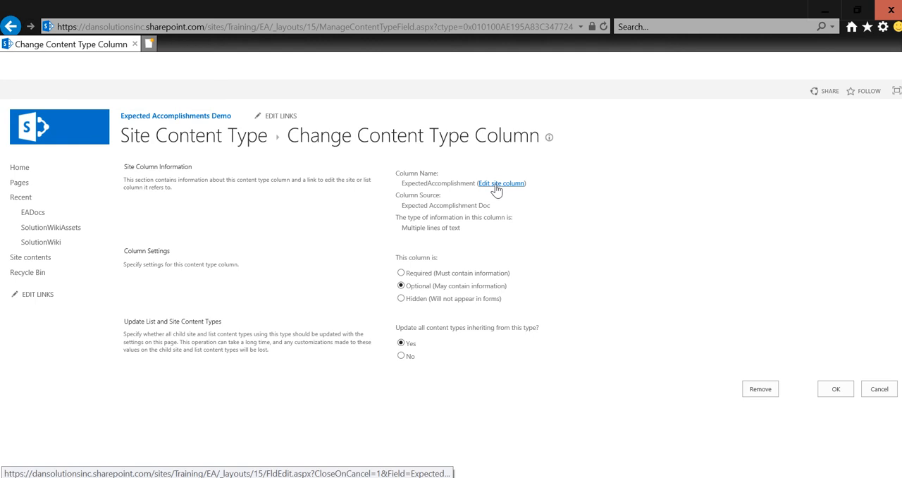
click(436, 29)
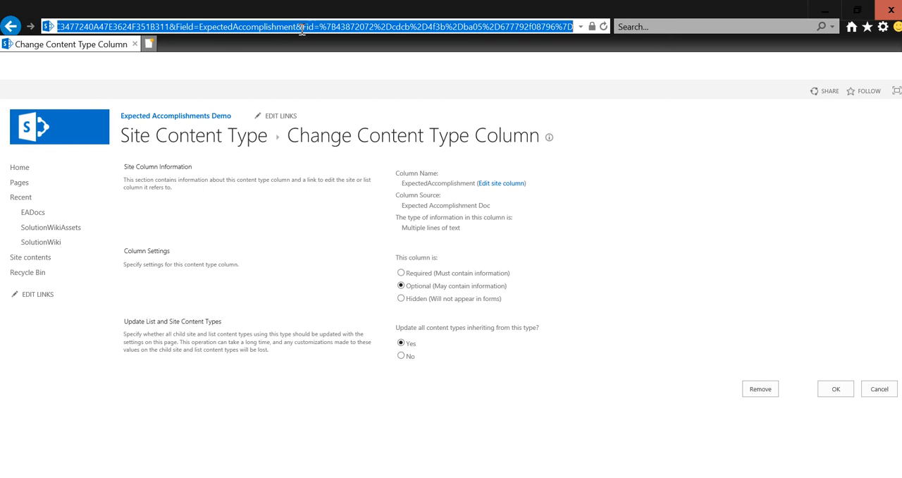
drag(297, 30, 200, 29)
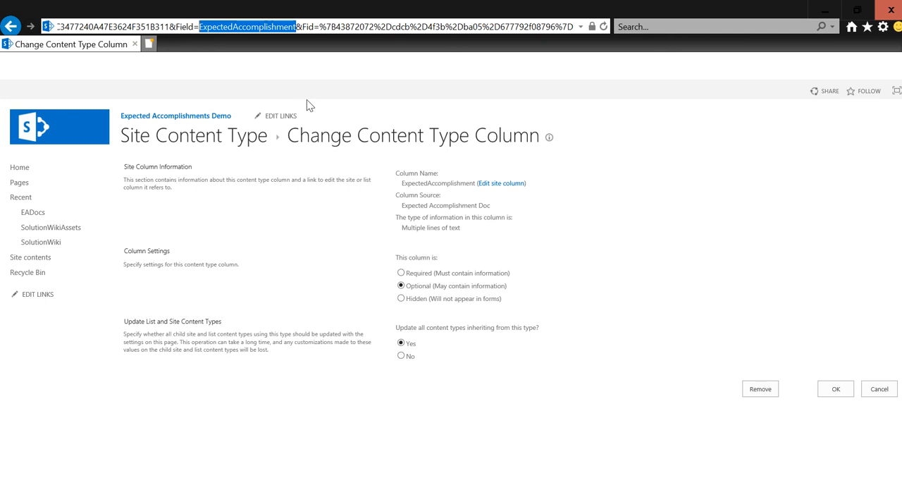
Step: Rename the ExpectedAccomplishment site column to "Expected Accomplishment", update all lists using it, and save the content type column
click(503, 183)
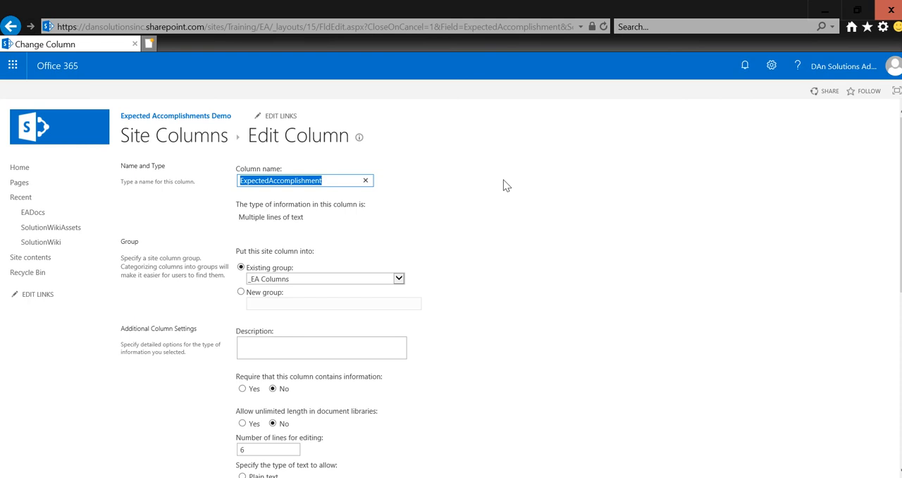
key(Home)
key(Right)
key(Right)
key(Right)
key(Right)
key(Right)
key(Right)
key(Right)
key(Right)
key(Right)
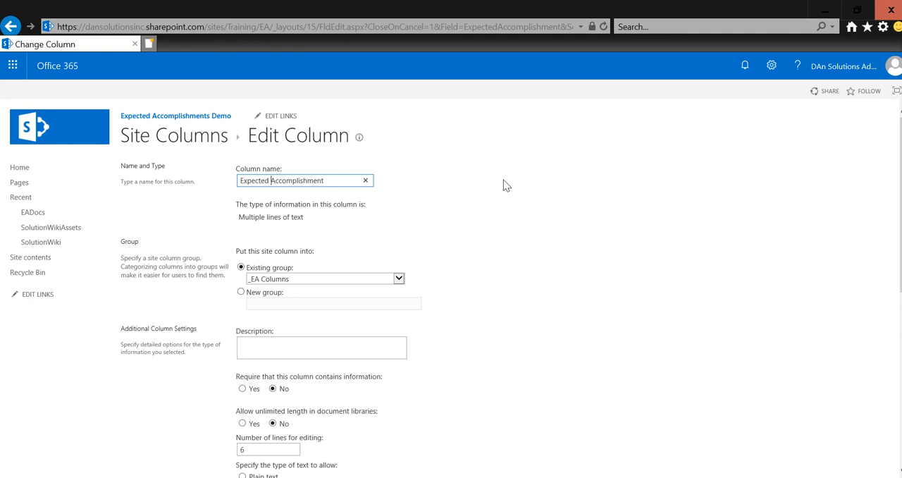
scroll(503, 185, down, 5)
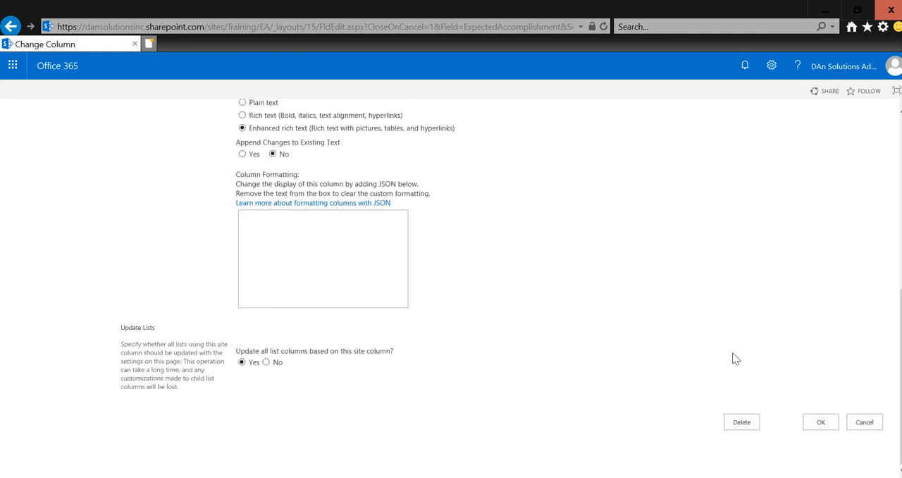
click(811, 423)
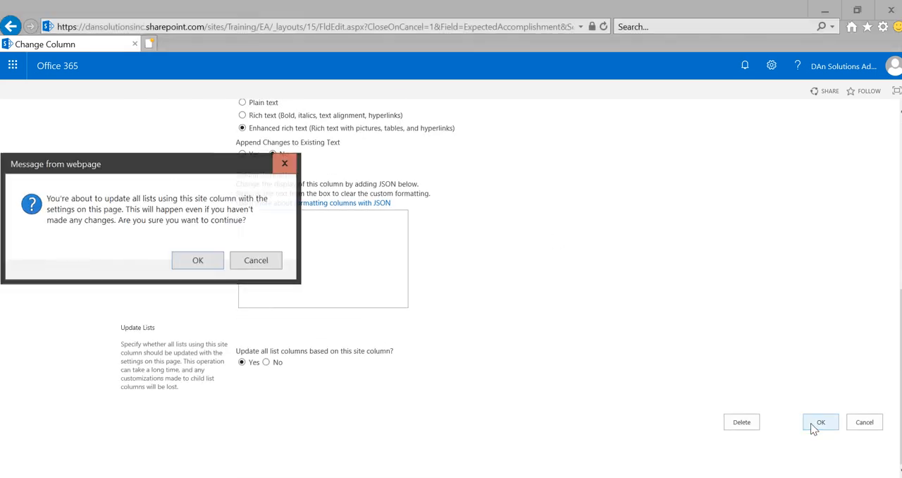
click(198, 260)
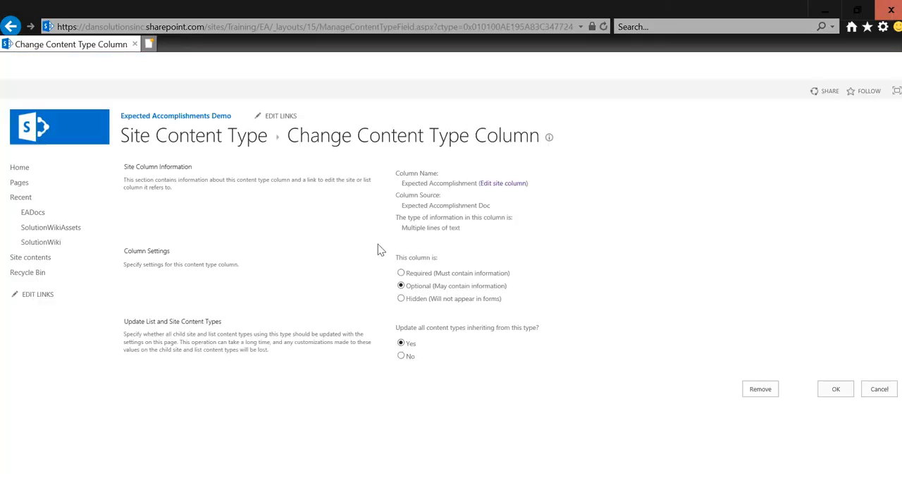
click(831, 390)
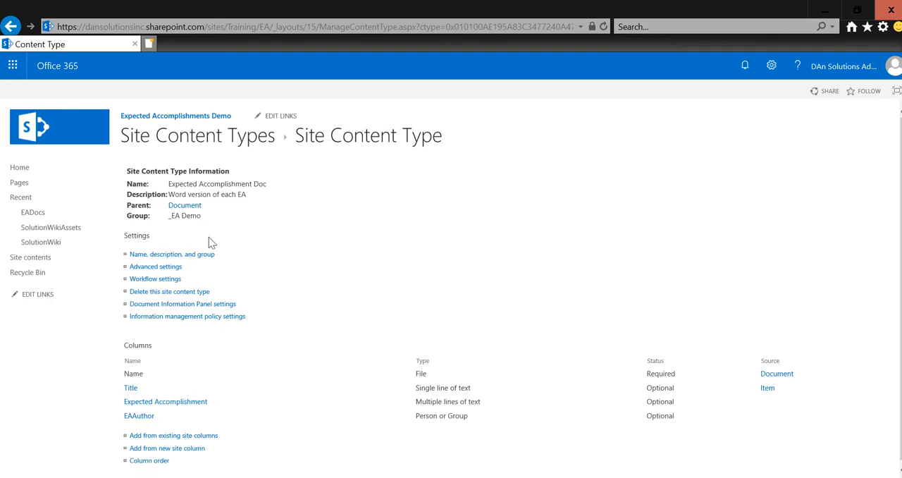
Step: Rename the EAAuthor site column to "Expected Accomplishment Author", update all lists using it, and save the content type column
click(143, 418)
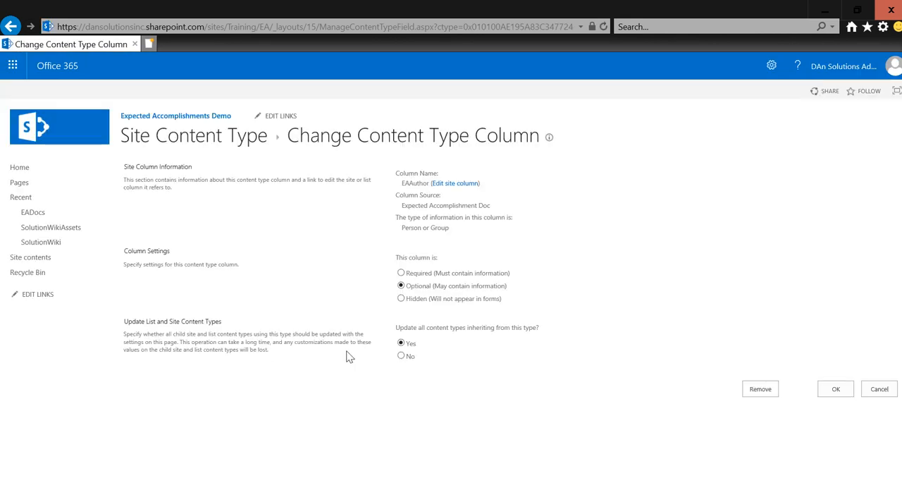
click(469, 184)
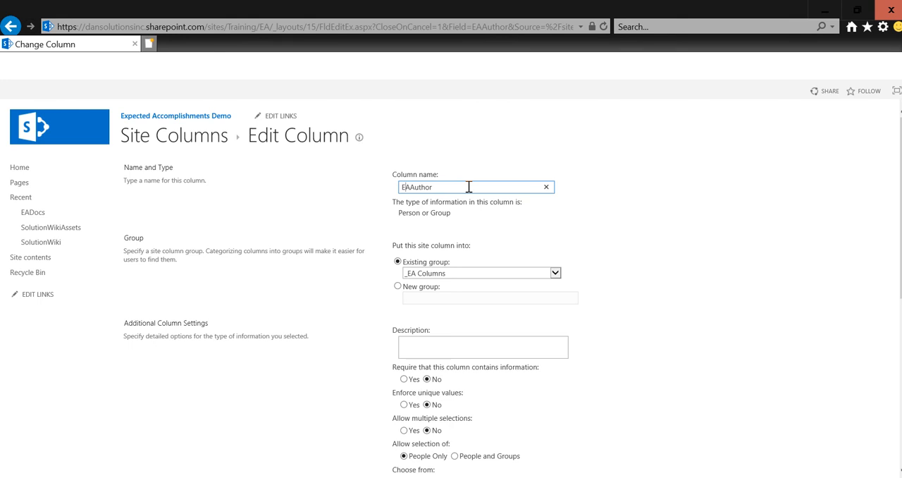
text(xpected)
key(Right)
text(ccomplishment)
scroll(469, 187, down, 5)
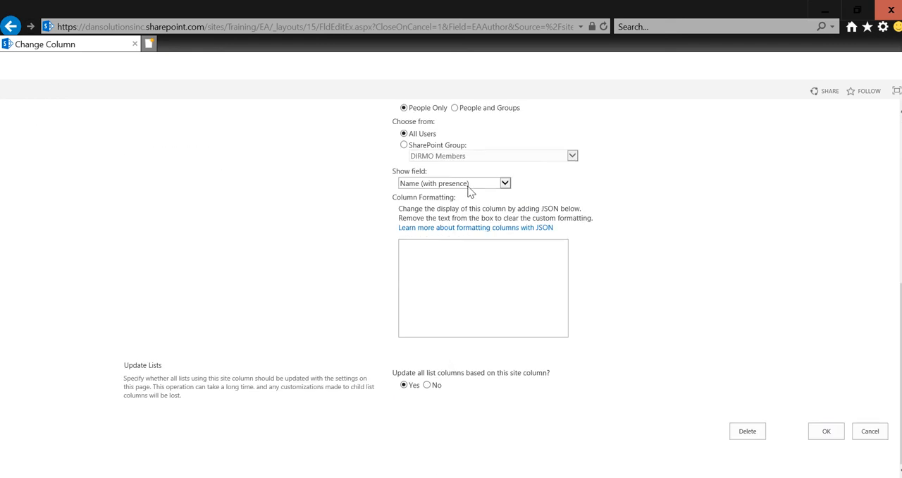
click(829, 431)
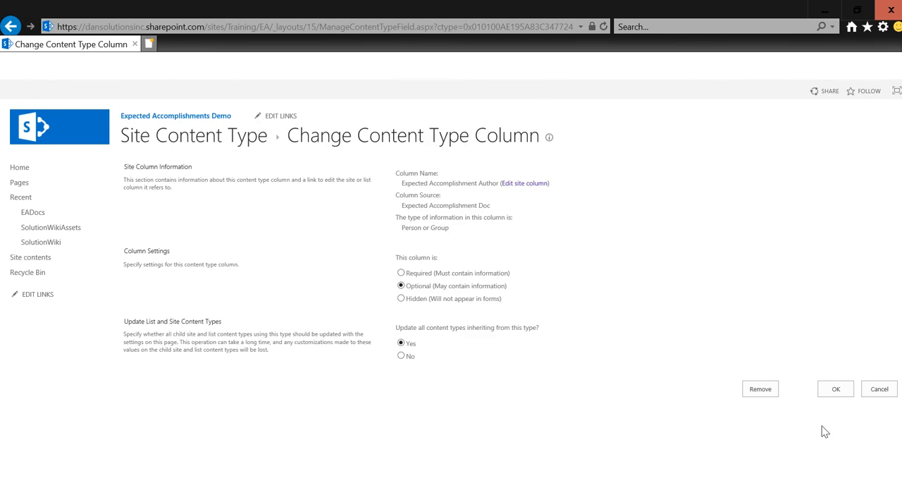
click(837, 390)
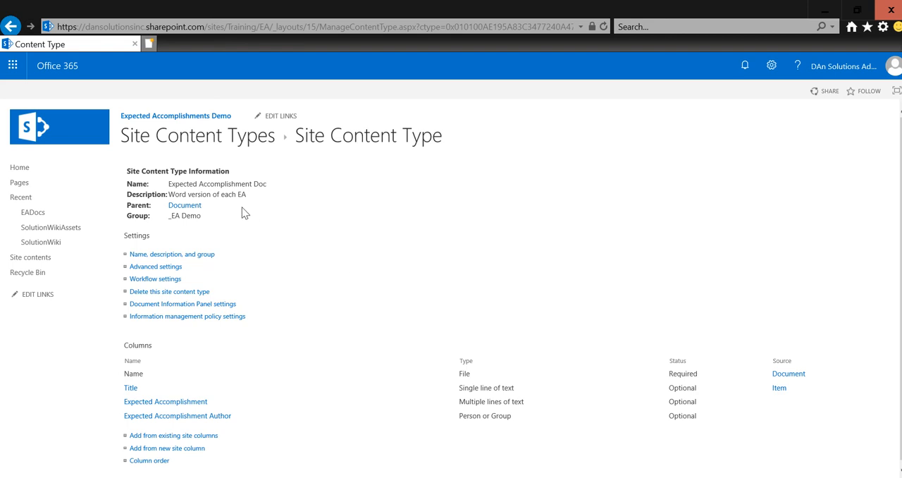
Step: Upload EATemplate.docx from the Documents folder as the content type's document template, updating all inheriting content types
click(170, 269)
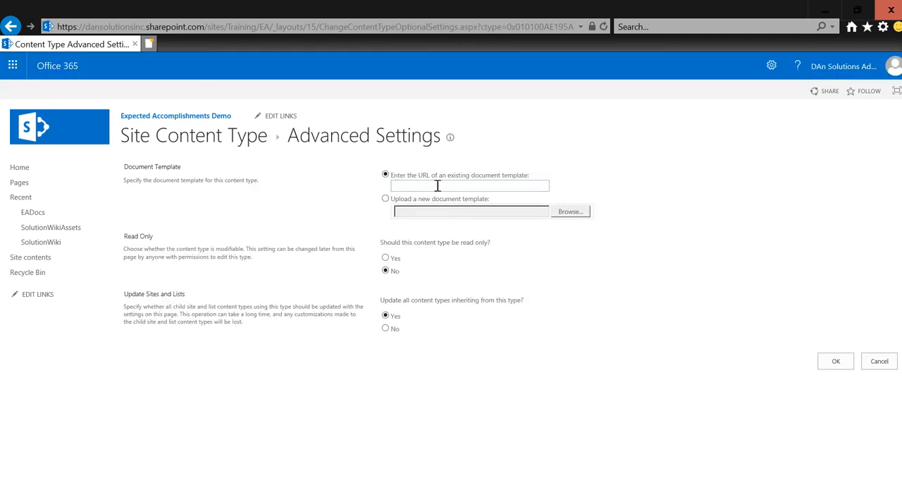
click(457, 201)
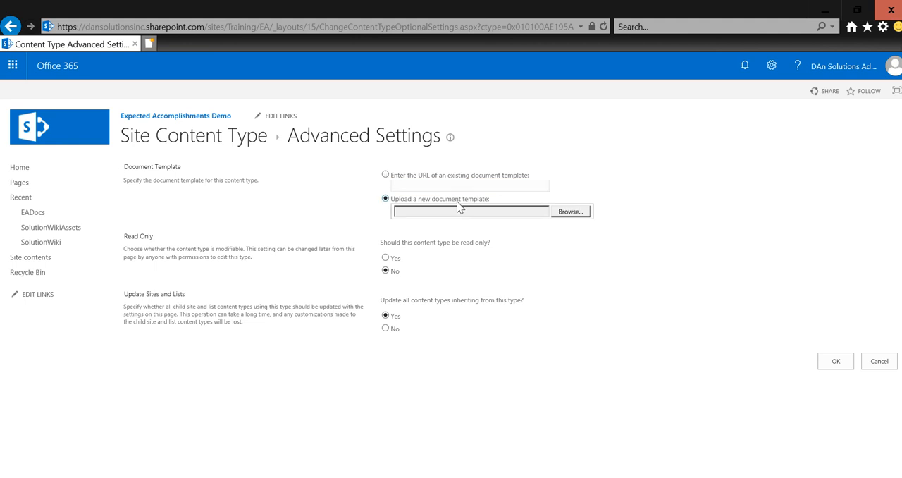
click(570, 212)
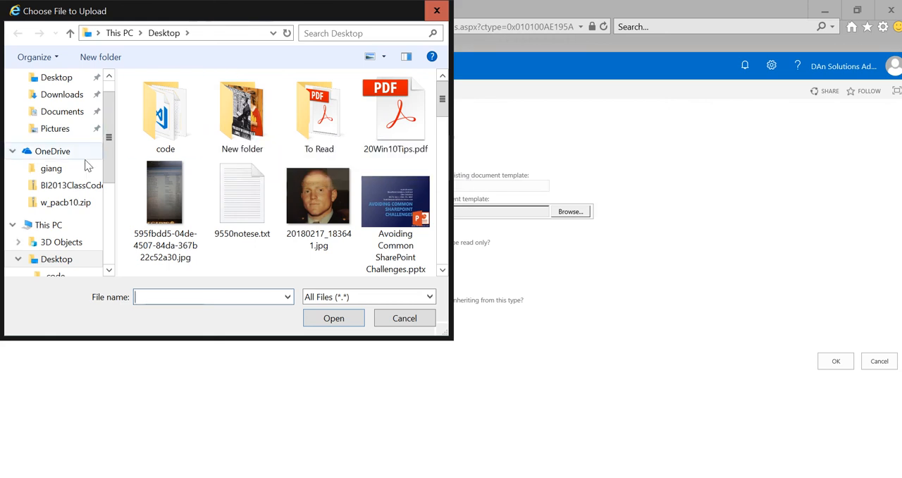
click(73, 112)
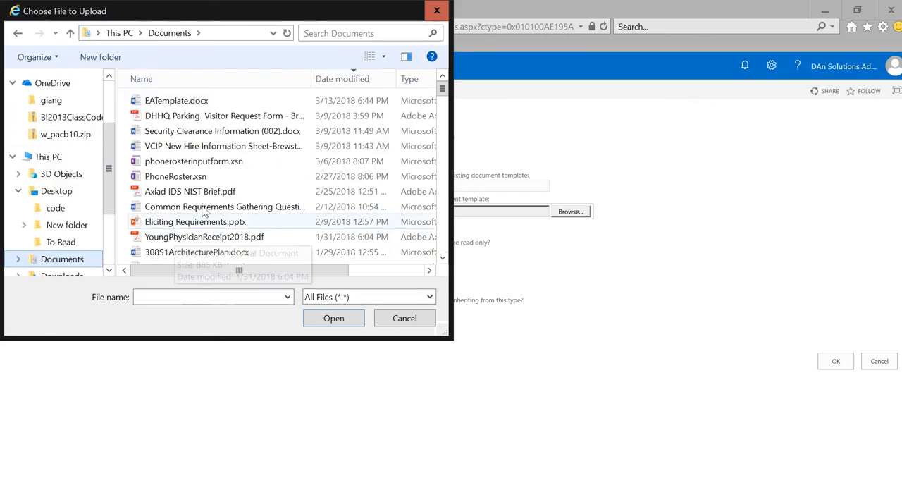
double_click(208, 105)
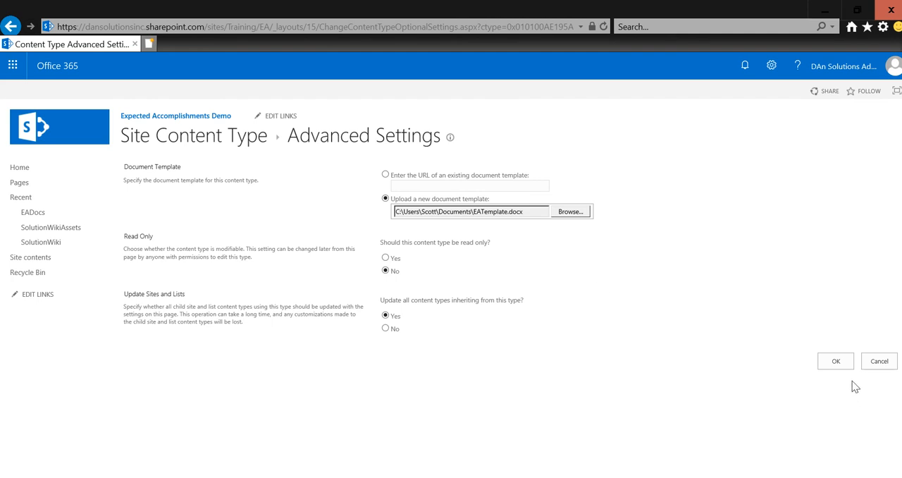
click(835, 361)
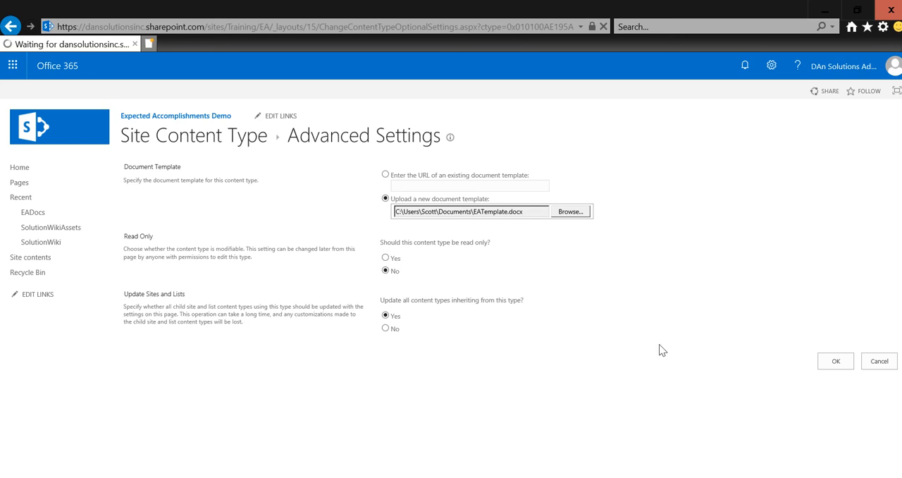
click(830, 365)
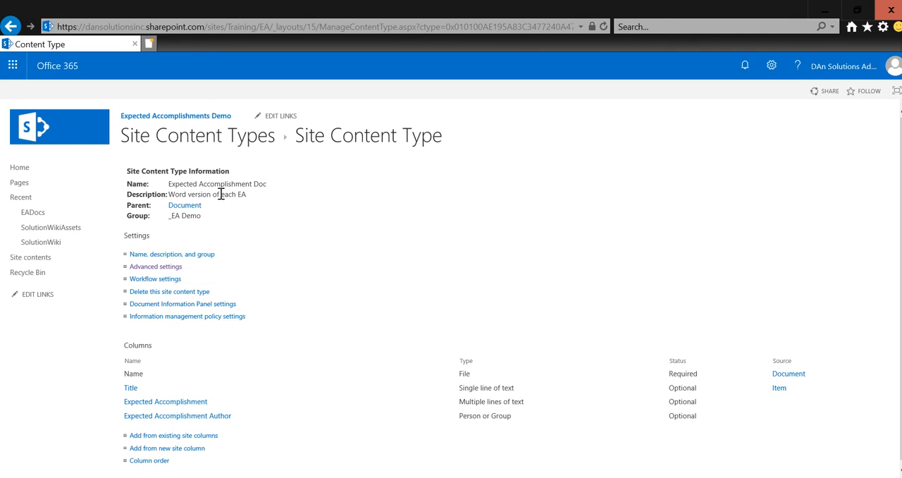
Step: Add the existing site content type Expected Accomplishment Doc from the _EA Demo group to the EADocs library
click(35, 212)
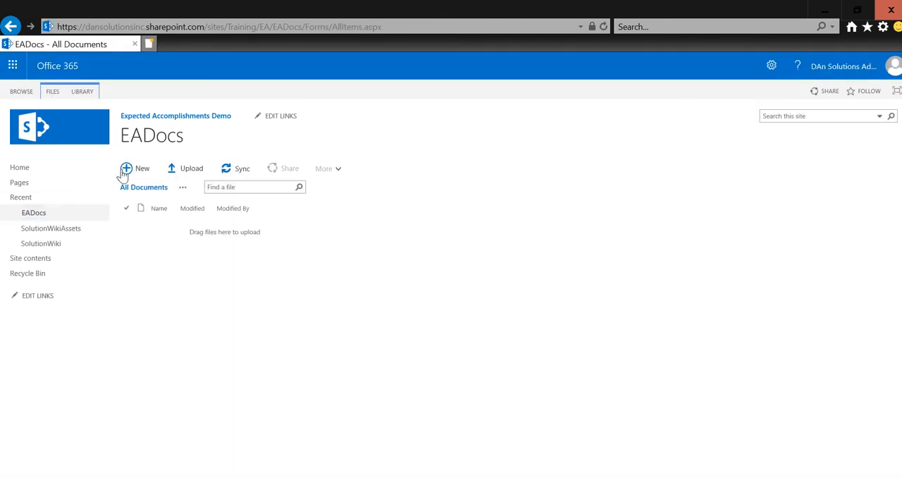
click(83, 93)
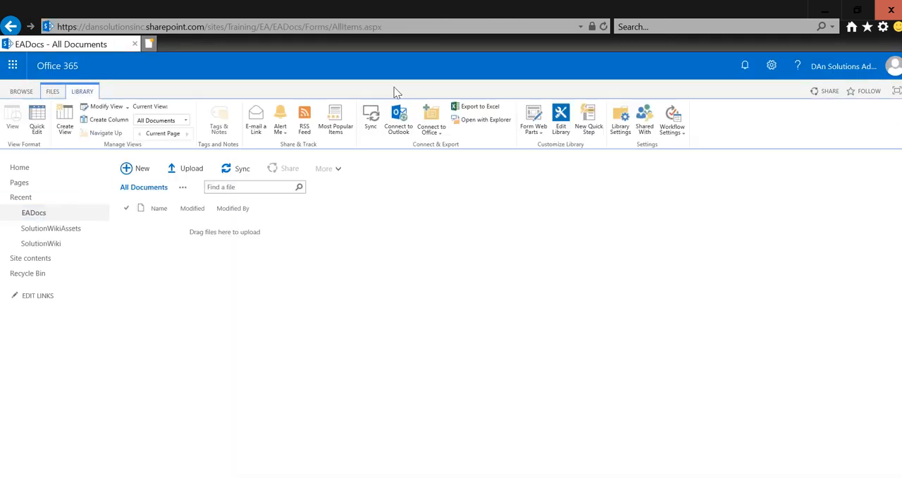
click(619, 120)
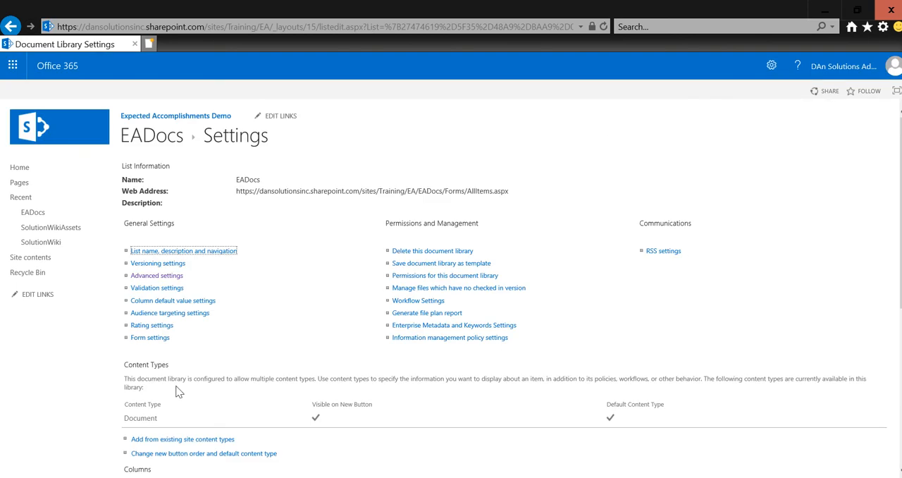
click(177, 441)
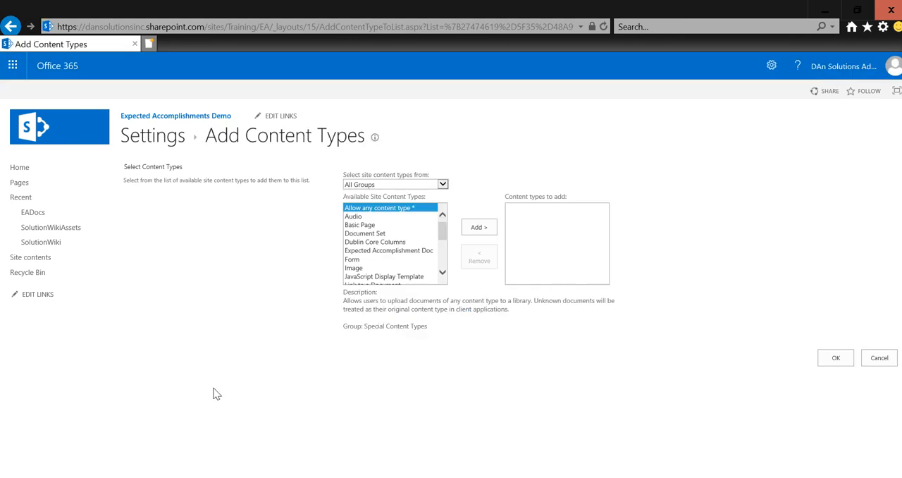
click(395, 185)
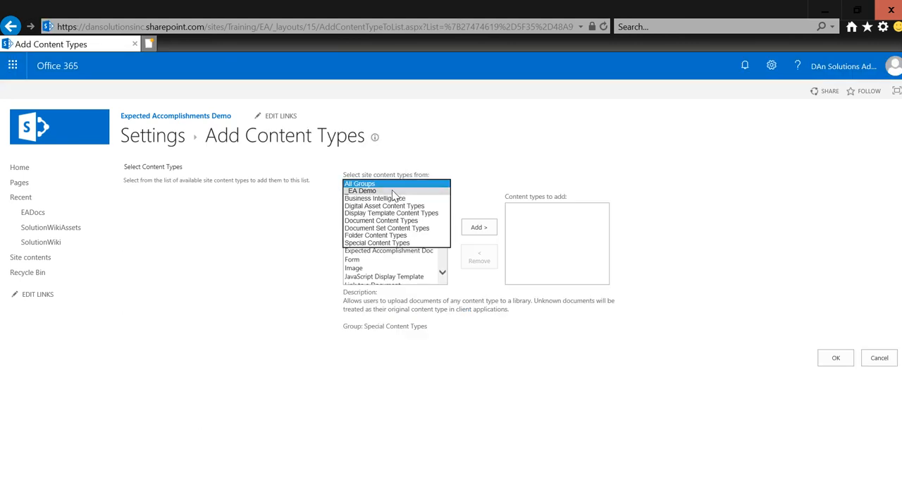
click(392, 191)
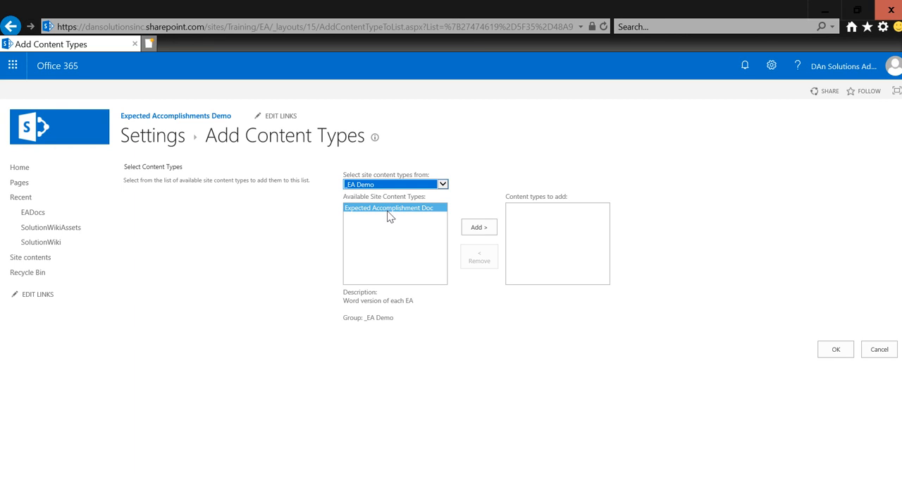
double_click(390, 210)
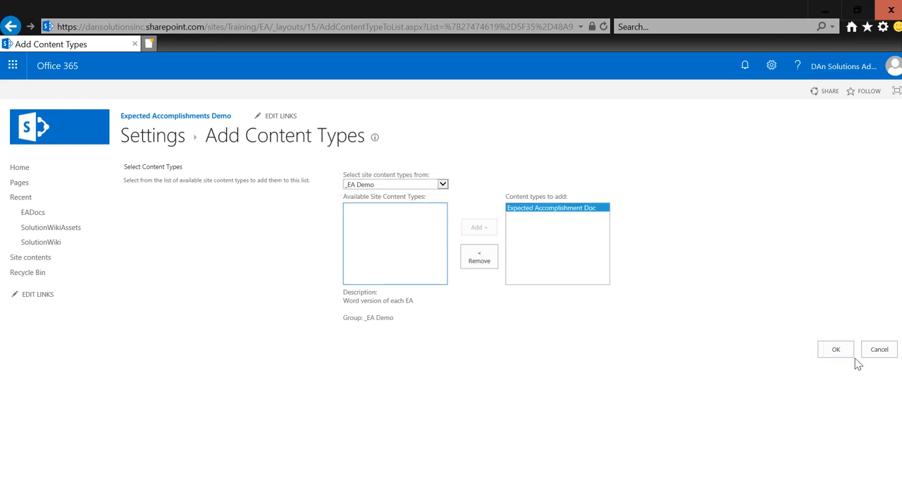
click(837, 354)
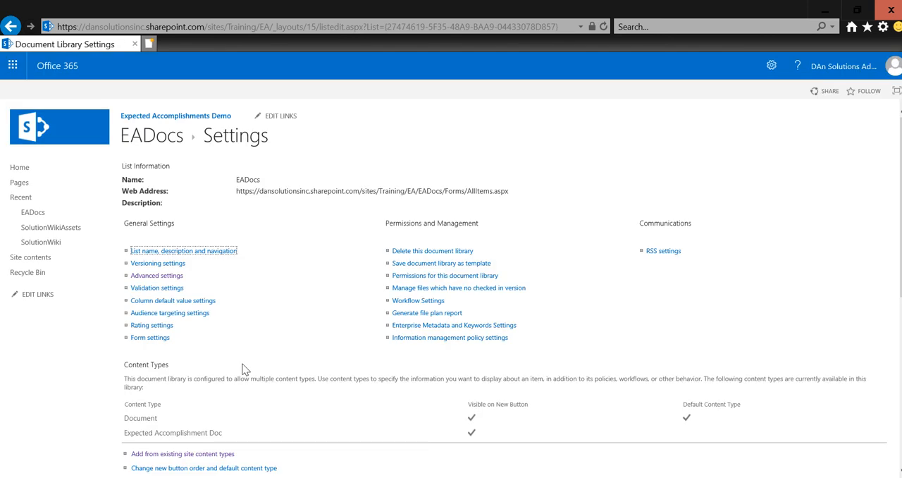
Step: Delete the default Document content type from the EADocs library and review the library's remaining content types and columns
click(142, 420)
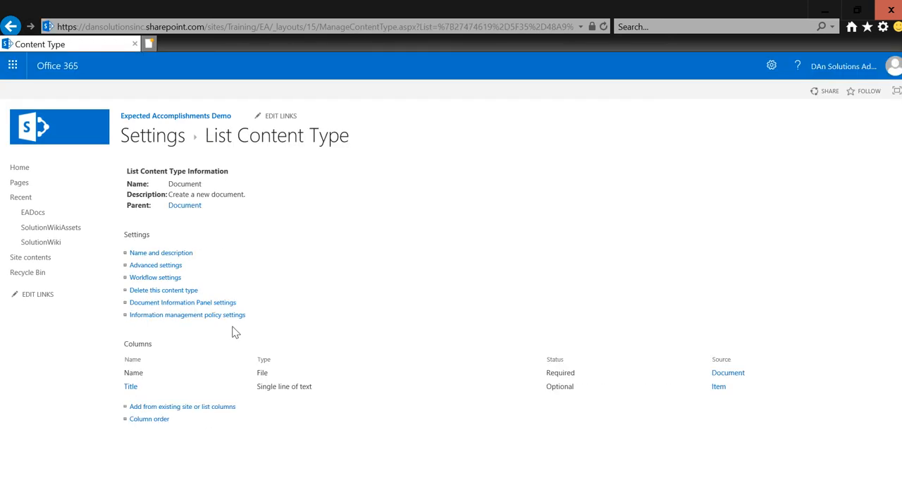
click(169, 290)
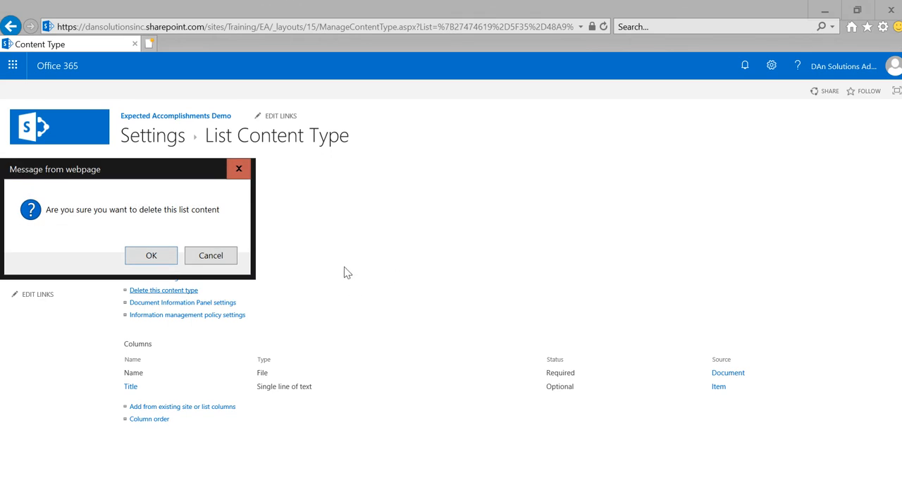
click(165, 255)
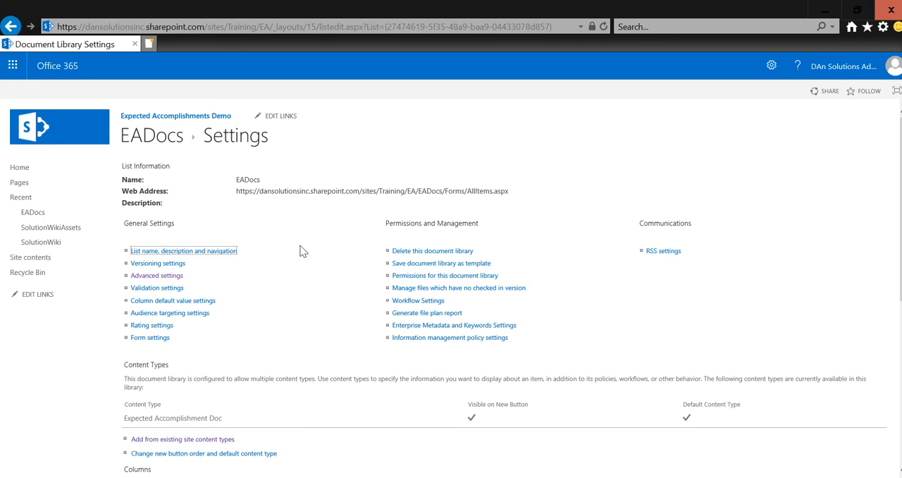
scroll(302, 252, down, 2)
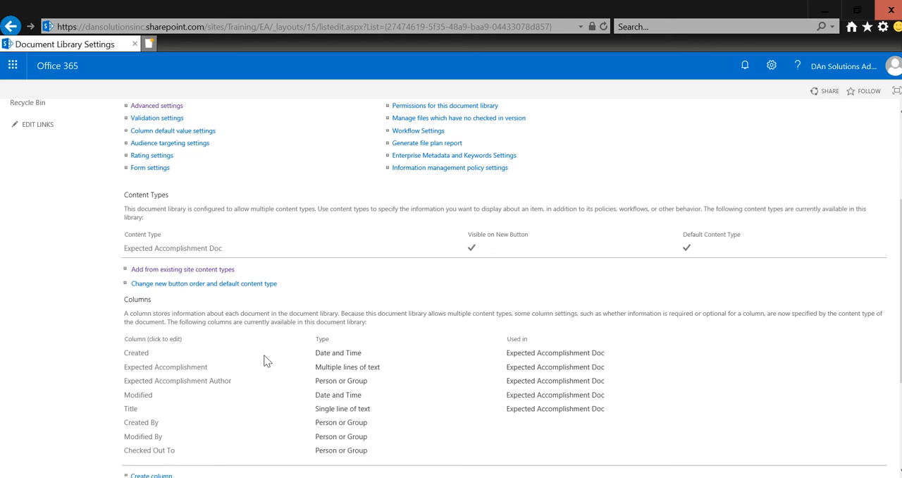
scroll(266, 361, down, 1)
scroll(266, 361, up, 5)
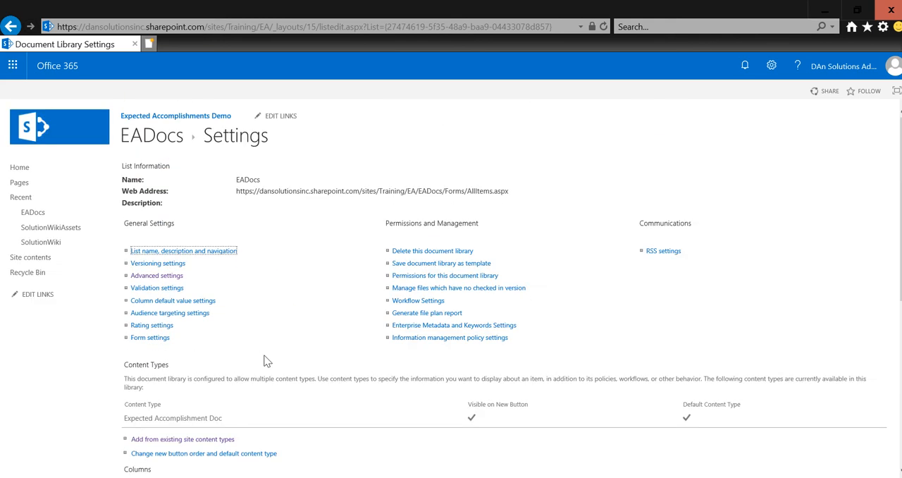
Step: Create a new Expected Accomplishment Doc in the EADocs library, open it in desktop Word, and dismiss the AutoSave notice
click(169, 148)
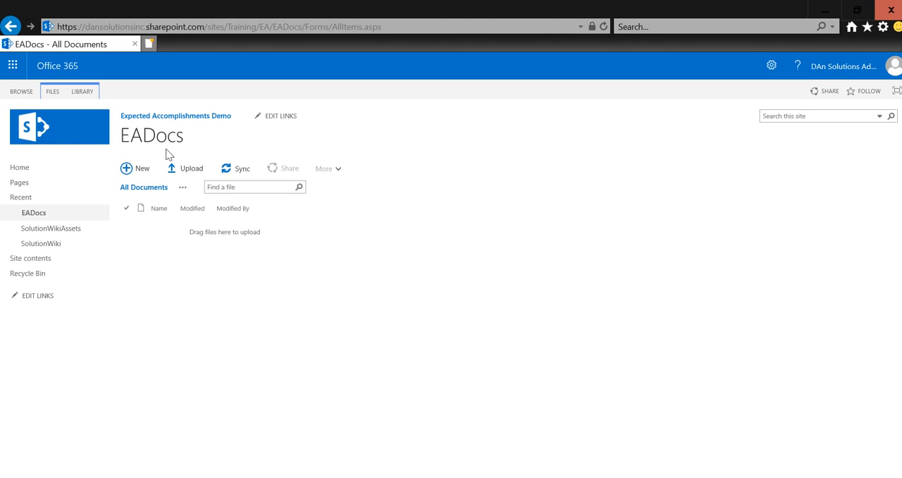
click(141, 175)
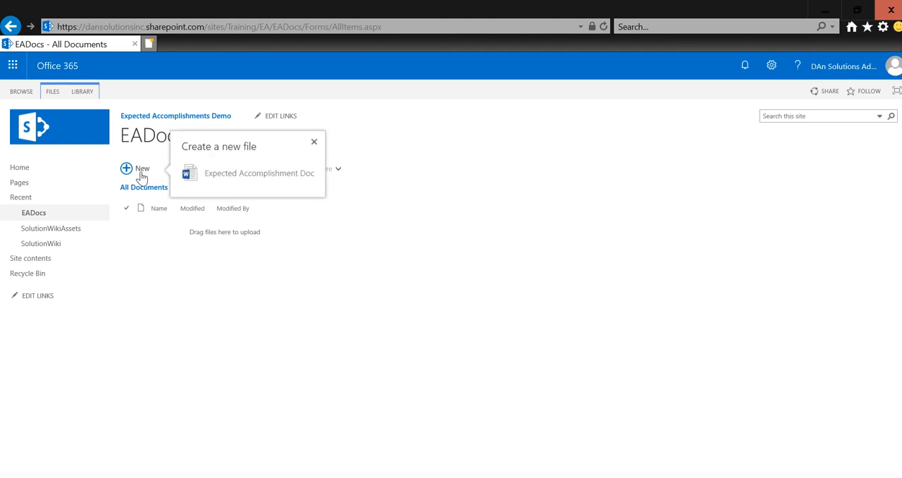
click(229, 179)
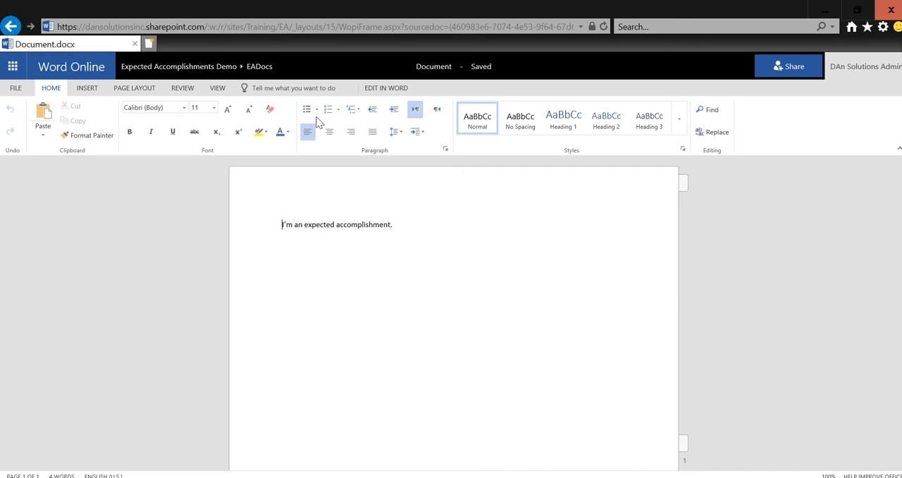
click(387, 87)
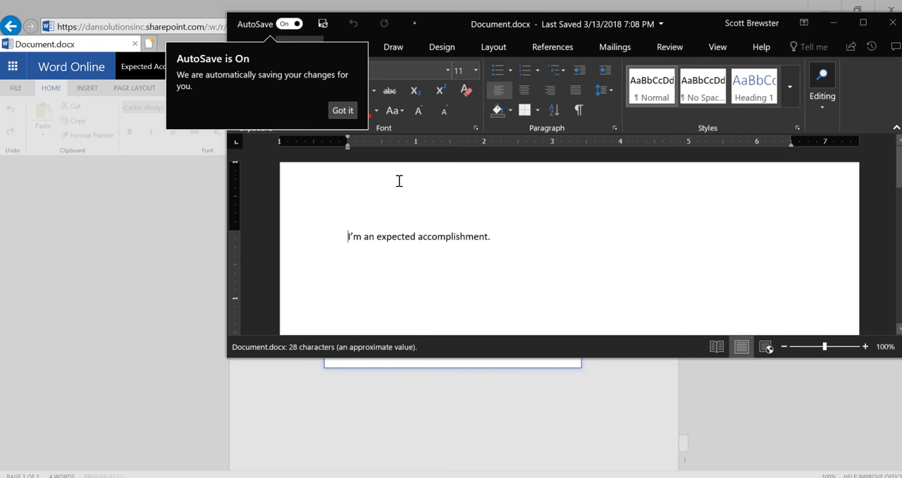
click(355, 117)
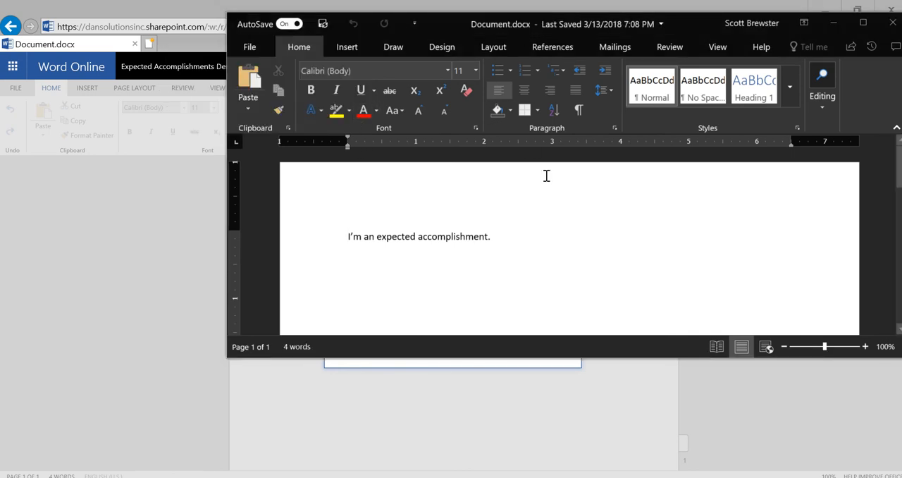
Step: Add several blank lines below the sentence "I'm an expected accomplishment." and maximize the Word window
click(515, 241)
key(Return)
key(Tab)
key(Return)
key(Return)
key(Return)
key(Return)
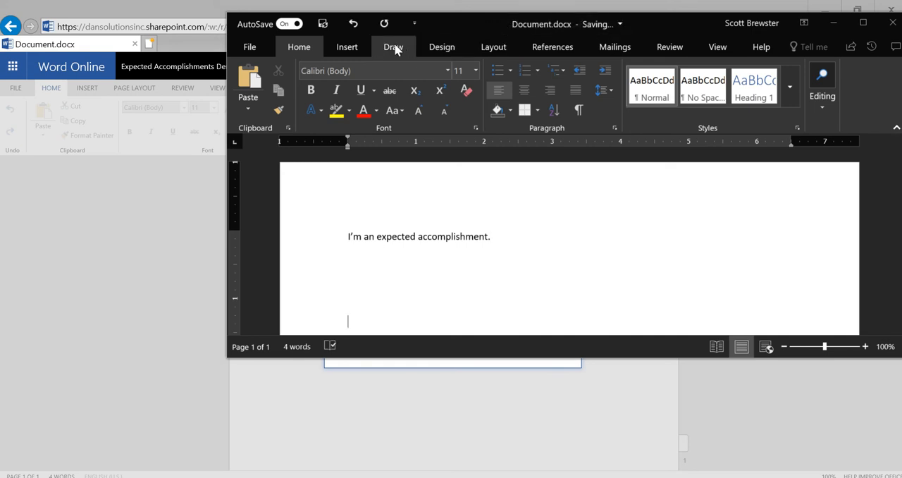
double_click(471, 14)
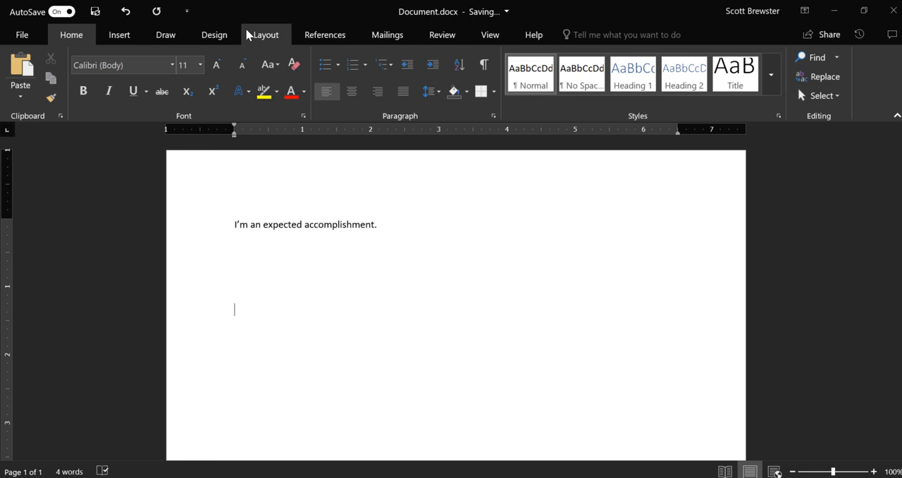
Step: Examine the document properties available for insertion into the Word document, including the custom Expected Accomplishment columns
click(121, 39)
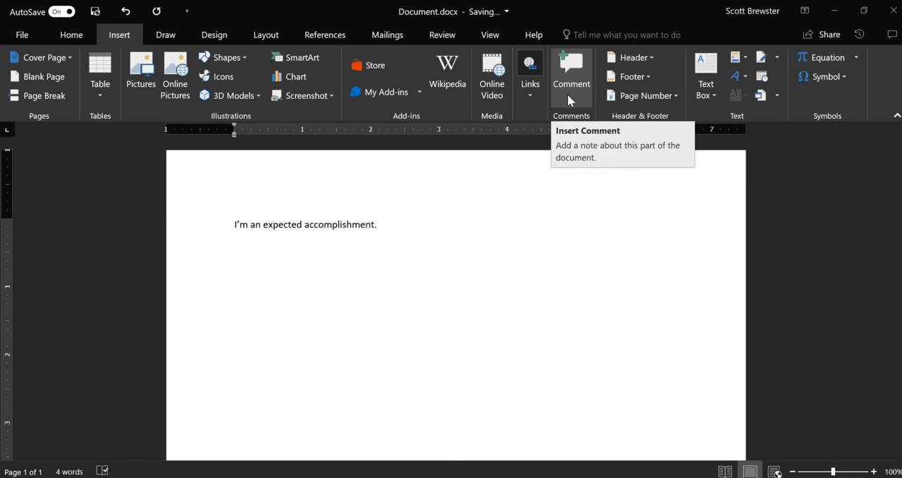
click(777, 95)
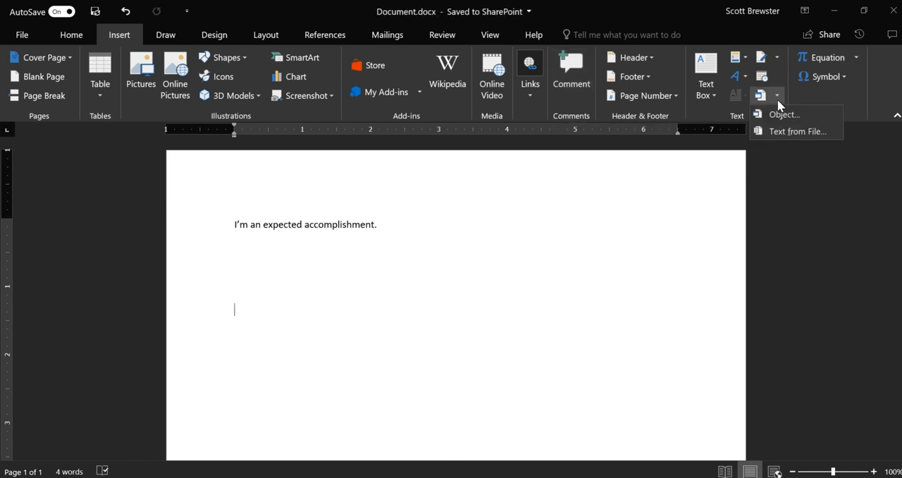
click(780, 59)
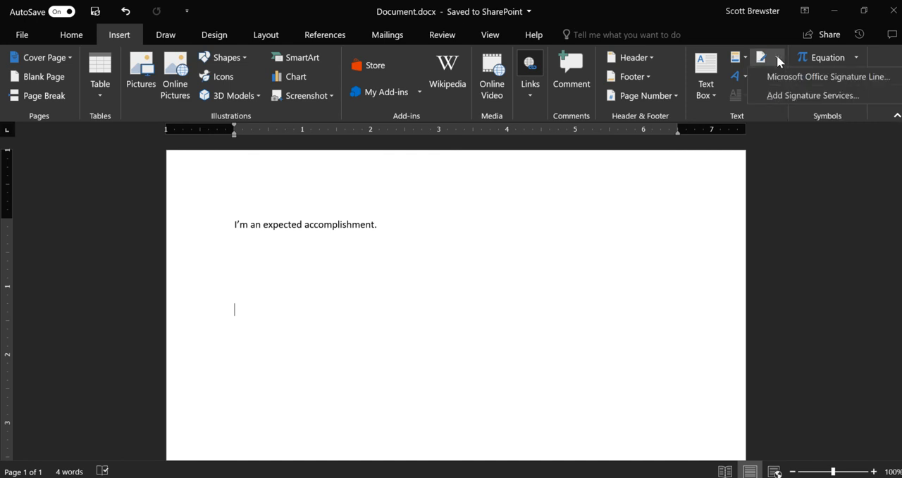
click(746, 60)
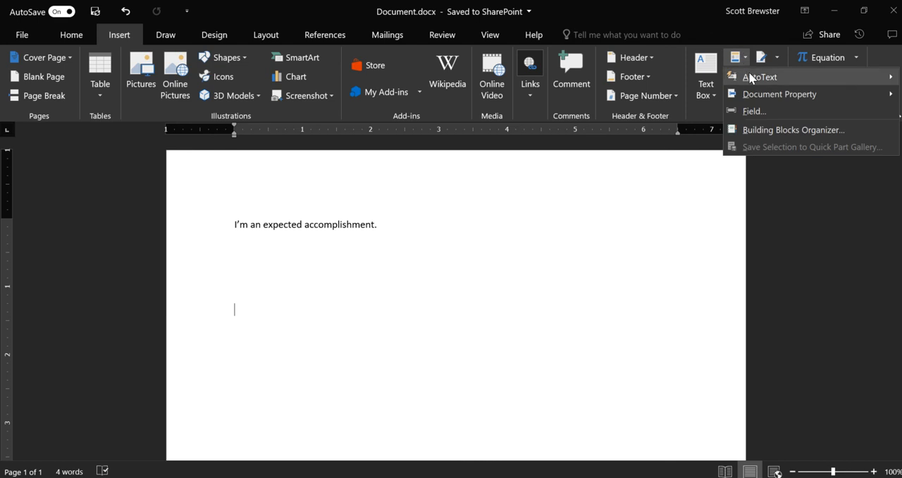
mouse_move(790, 94)
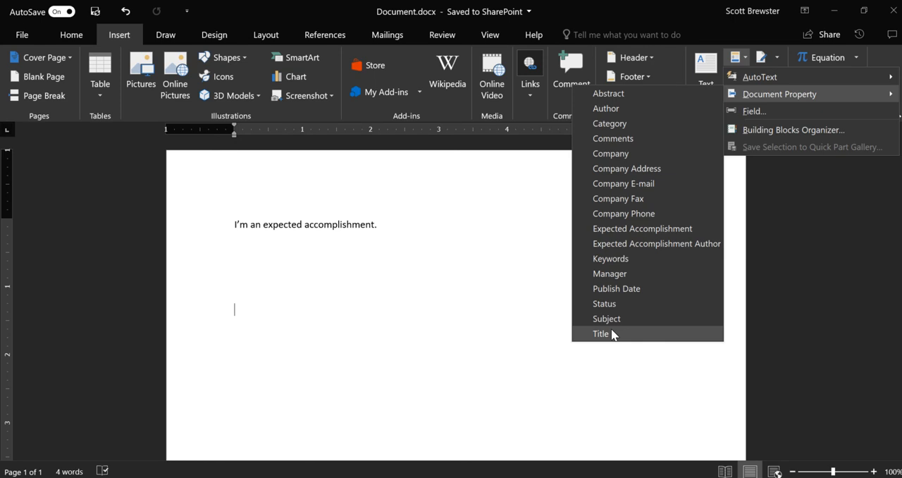
click(506, 261)
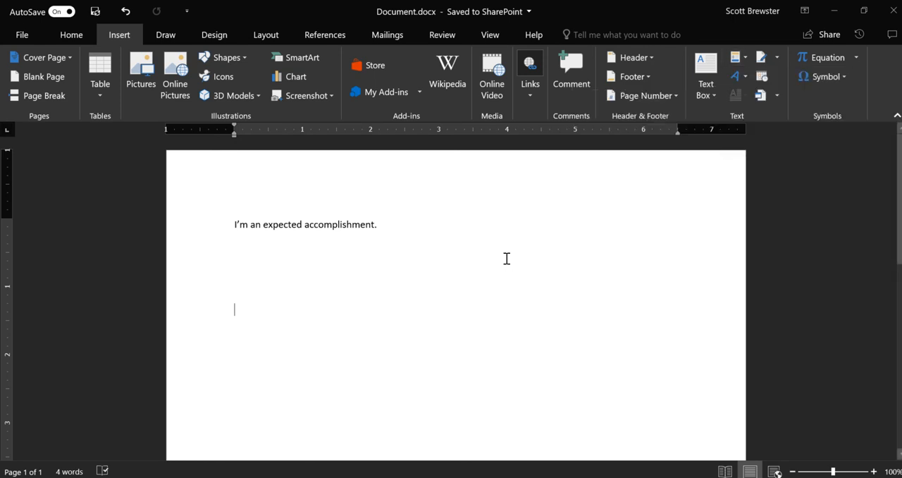
Step: Close the document in desktop Word, dismiss the Word Online notice, and return to the EADocs library
click(891, 15)
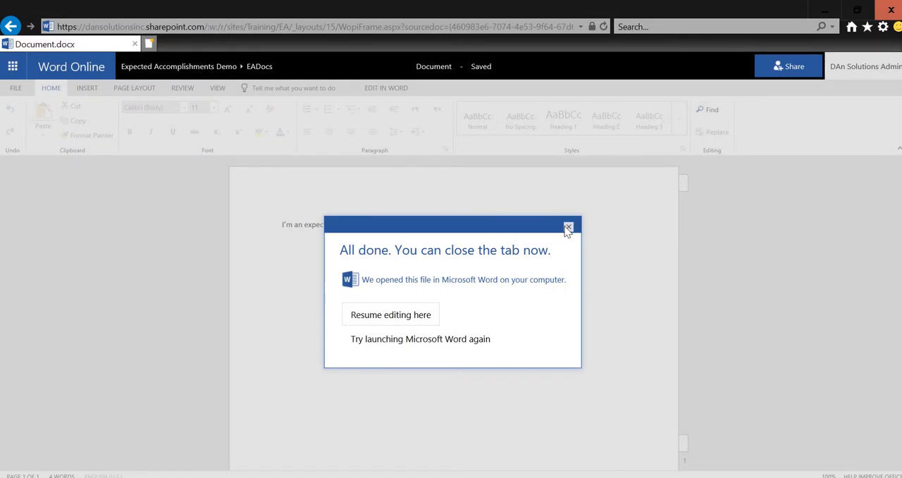
click(567, 225)
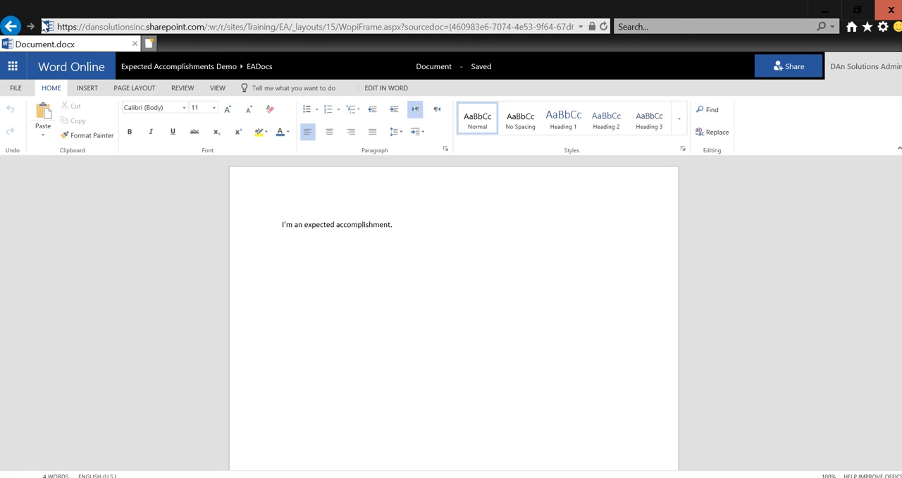
click(11, 27)
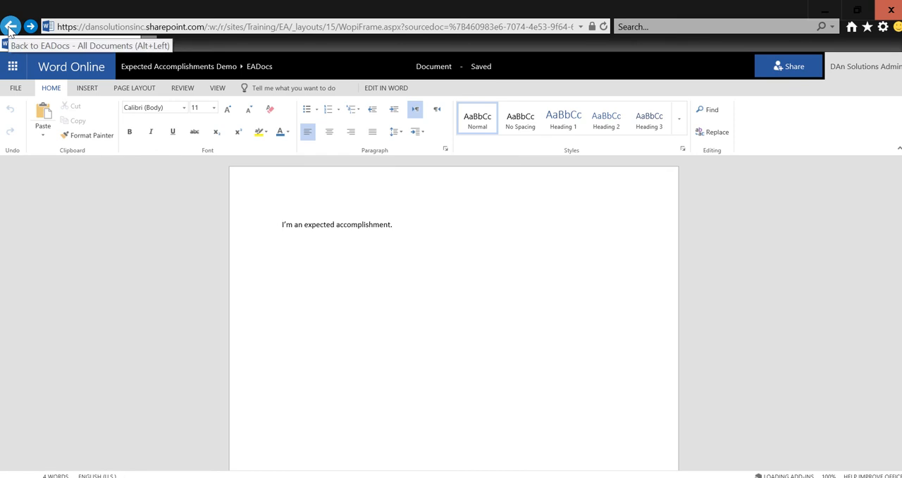
click(10, 26)
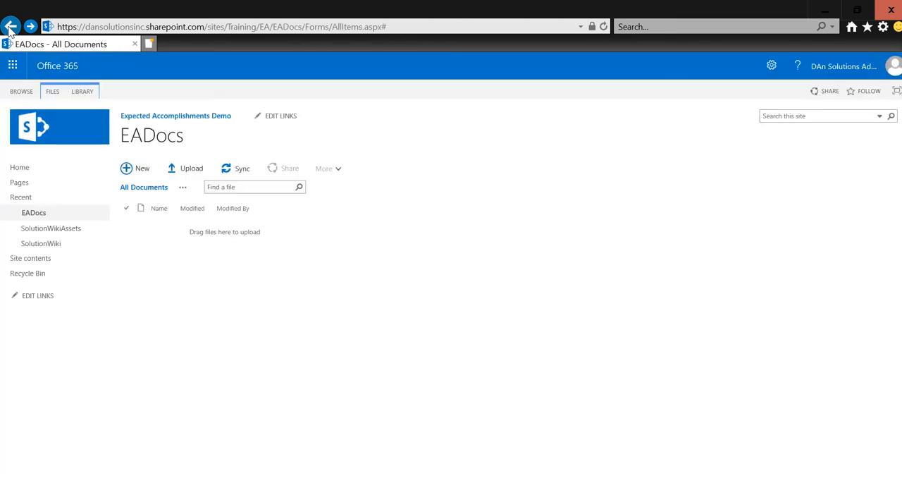
right_click(9, 27)
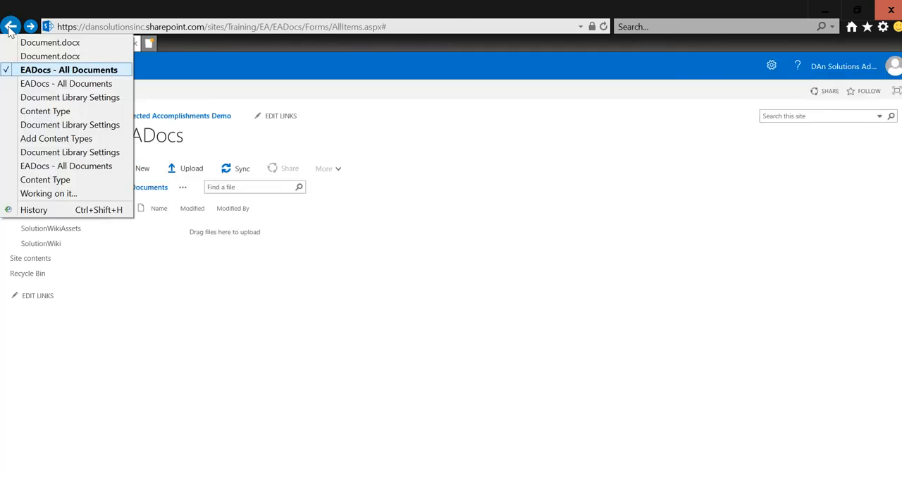
click(225, 235)
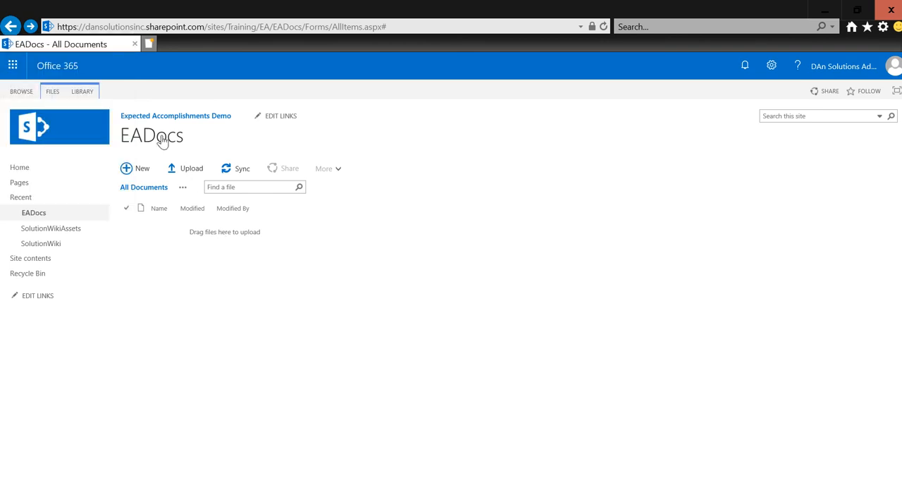
Step: In the EADocs library settings, rename the Title column as "Control ID #"
click(77, 91)
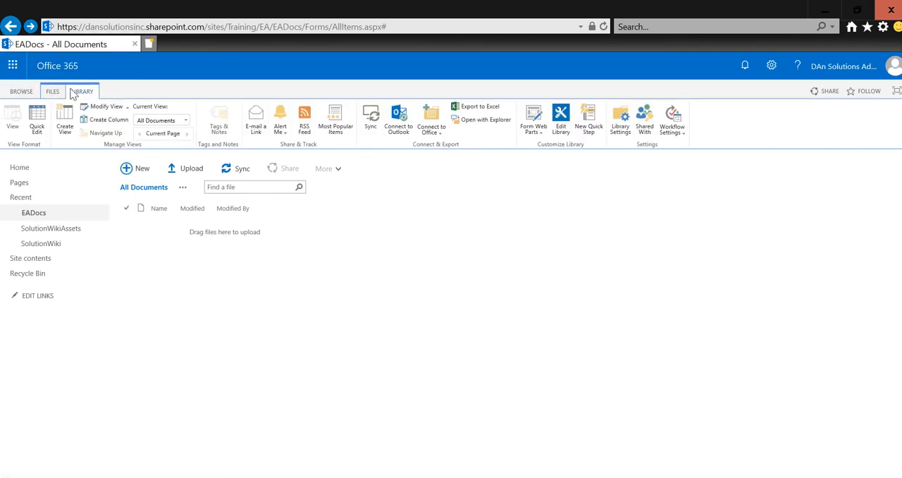
click(620, 121)
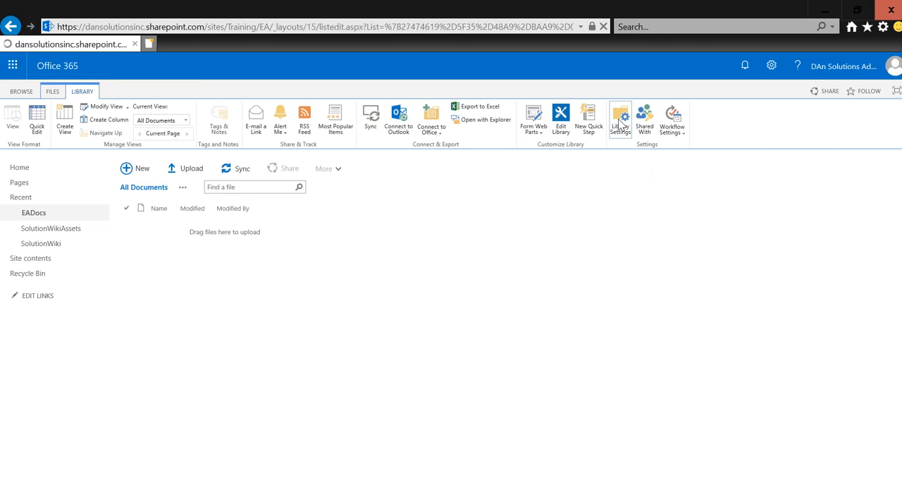
scroll(200, 385, down, 2)
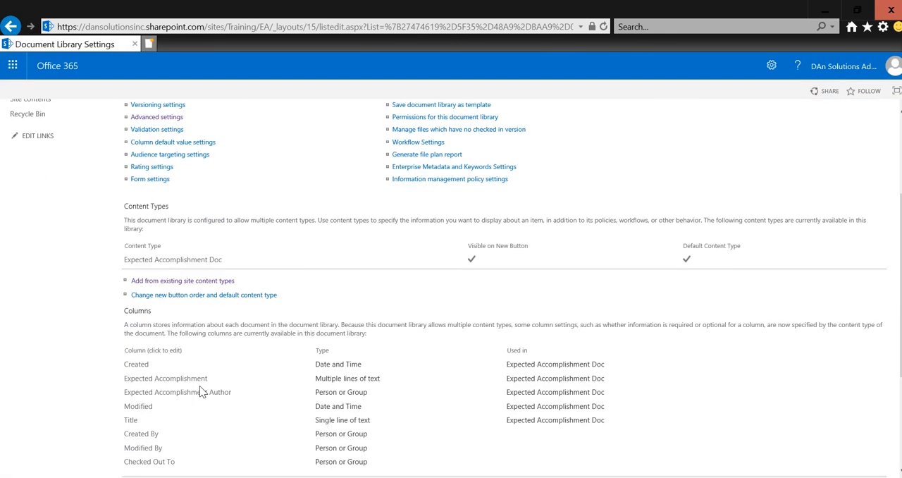
scroll(177, 345, down, 1)
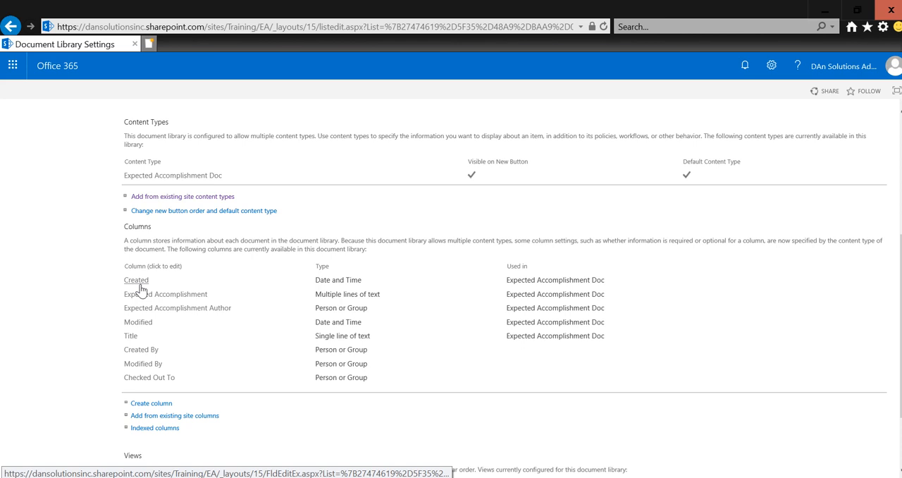
click(131, 337)
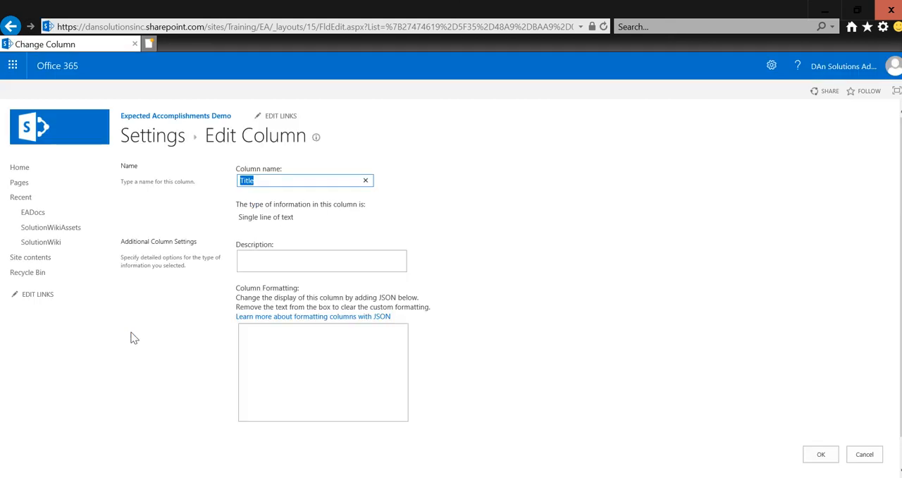
text(Control ID #)
click(818, 456)
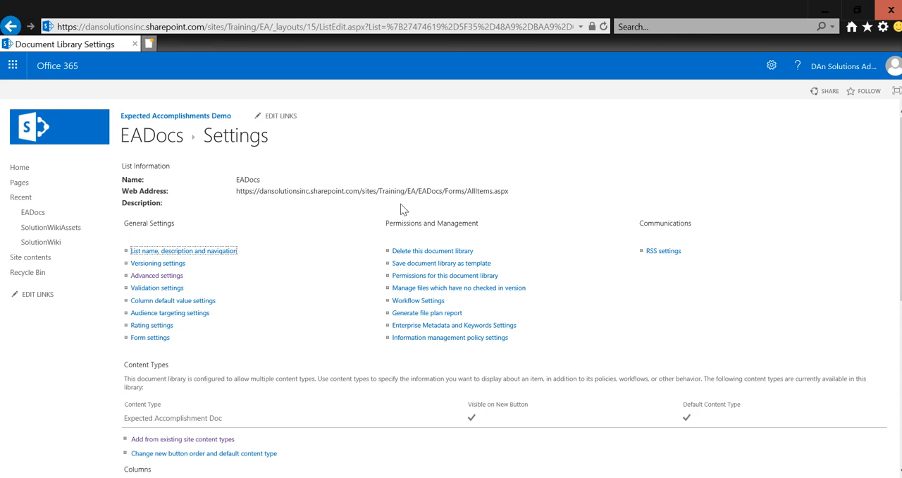
Step: Rename the EADocs library as "Expected Accomplishment Docs"
click(180, 254)
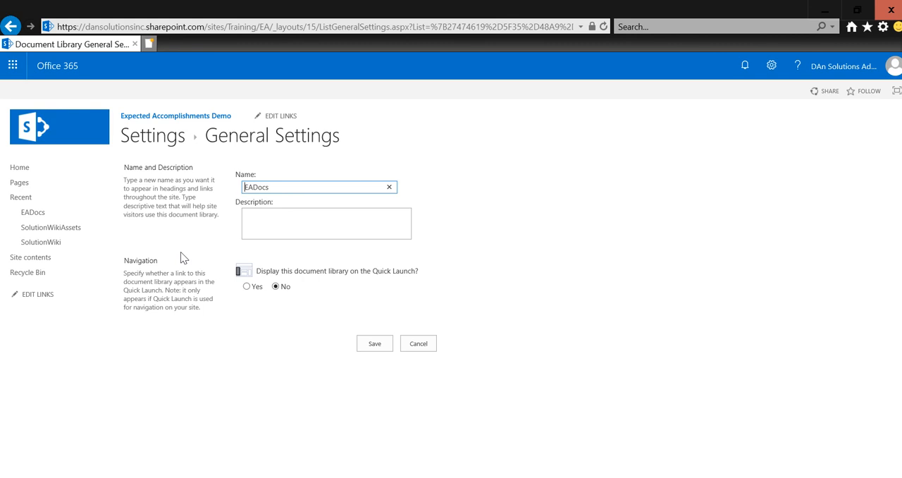
text(Expected Accomplishment)
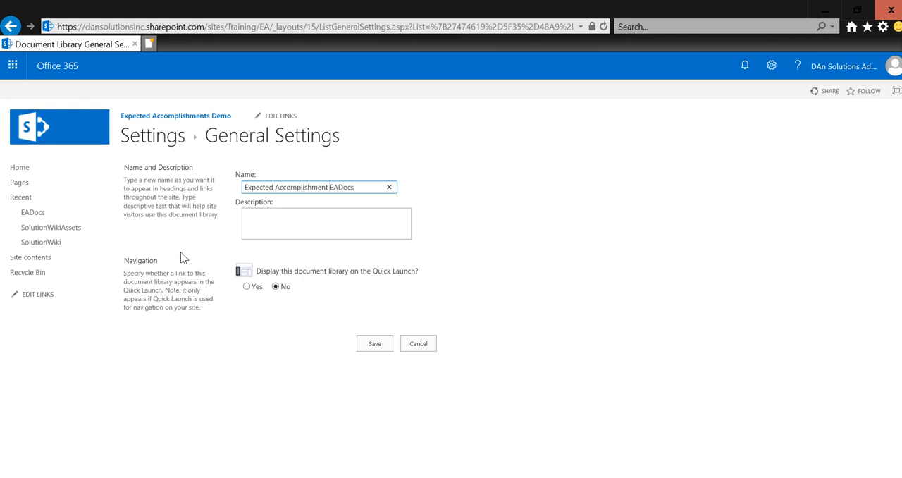
key(Delete)
key(Delete)
click(377, 346)
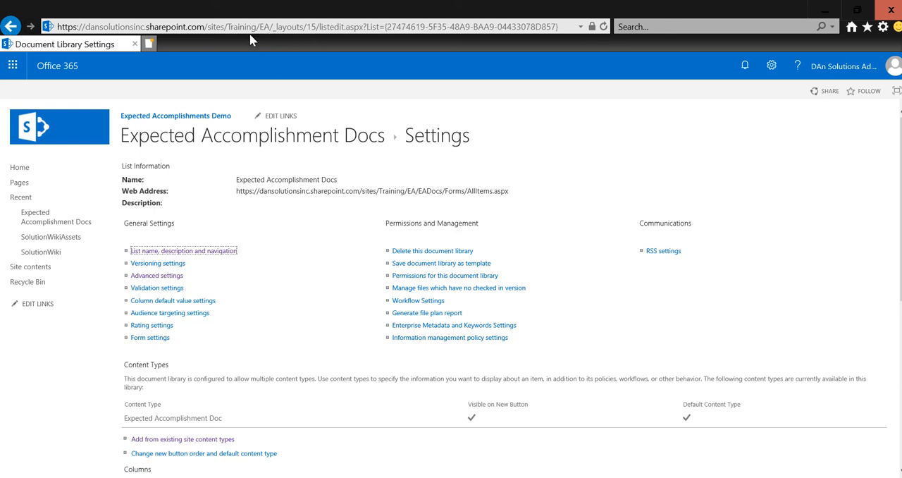
Step: Create a new Expected Accomplishment Doc in the renamed library and open it in desktop Word
click(209, 147)
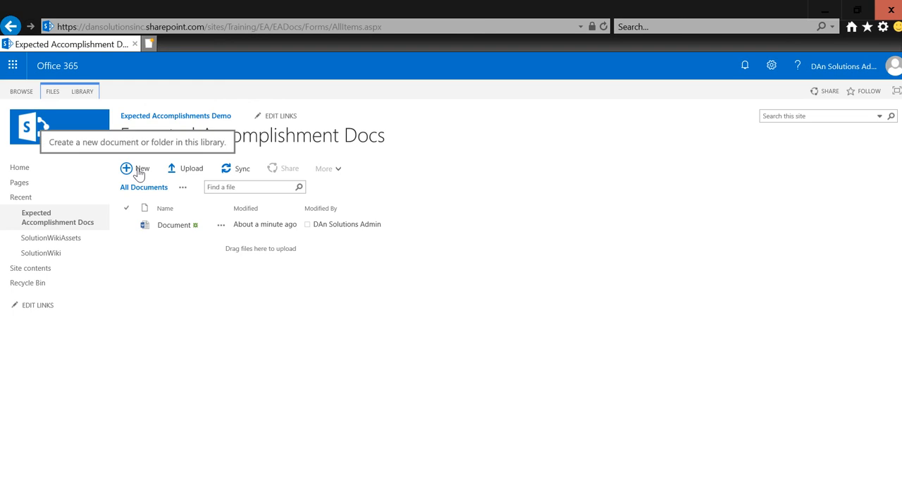
click(138, 172)
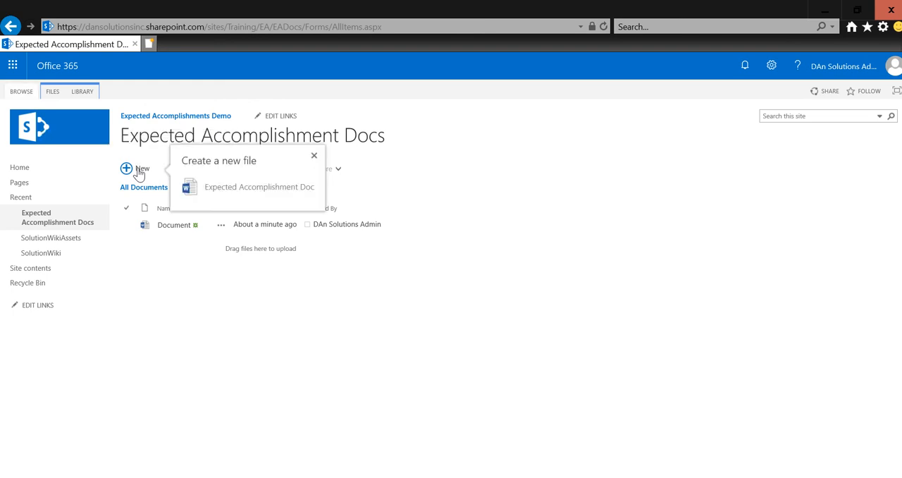
click(243, 189)
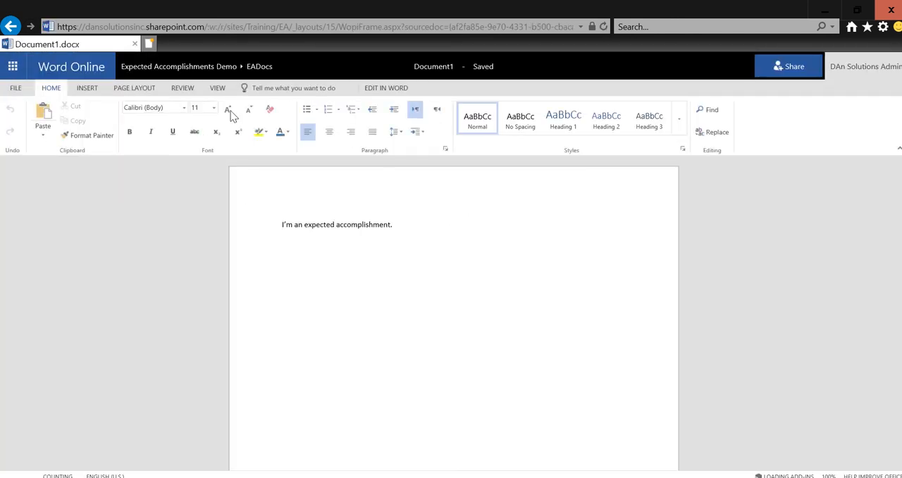
click(381, 88)
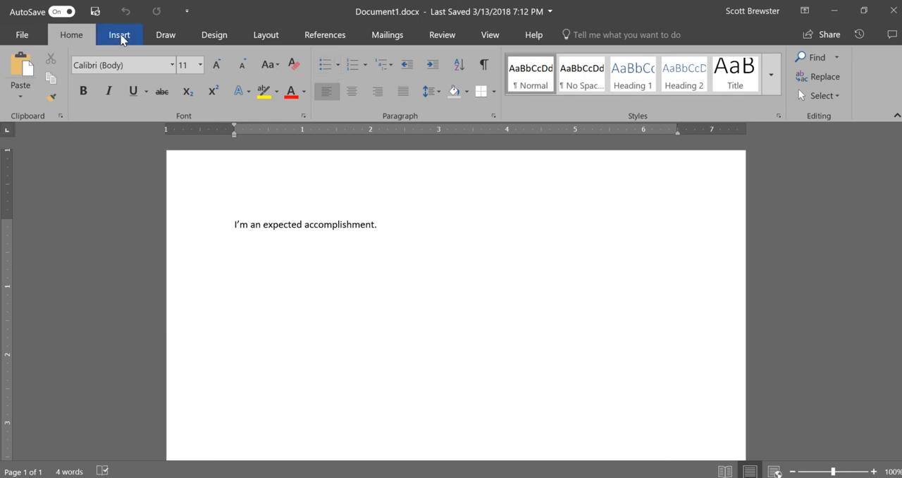
Step: Insert the Expected Accomplishment document property into the new document beside the sentence "I'm an expected accomplishment."
click(120, 34)
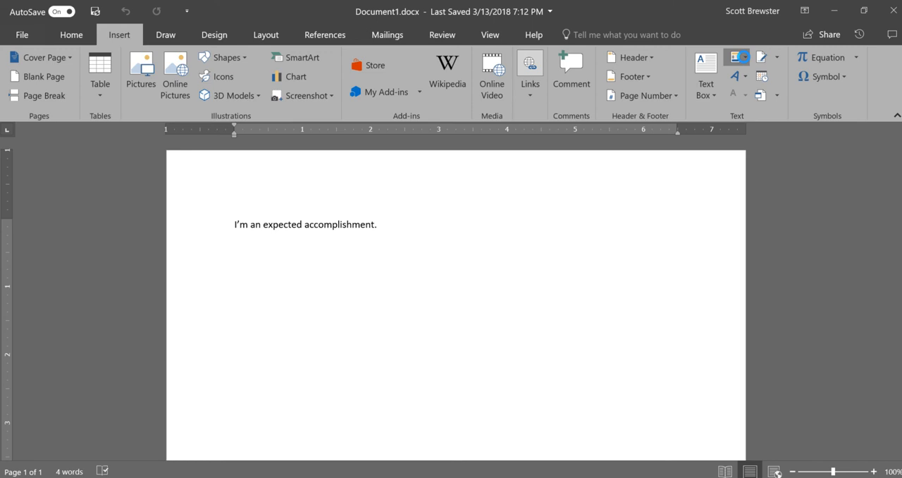
click(743, 56)
mouse_move(758, 96)
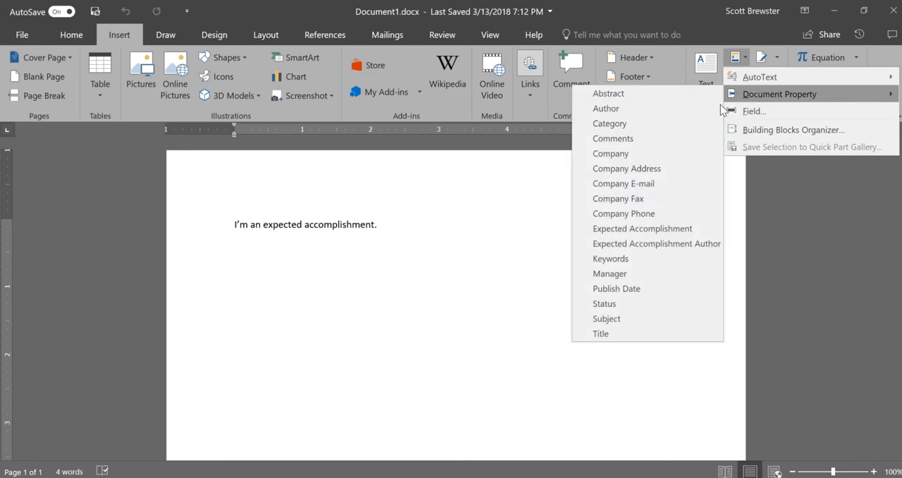
click(668, 227)
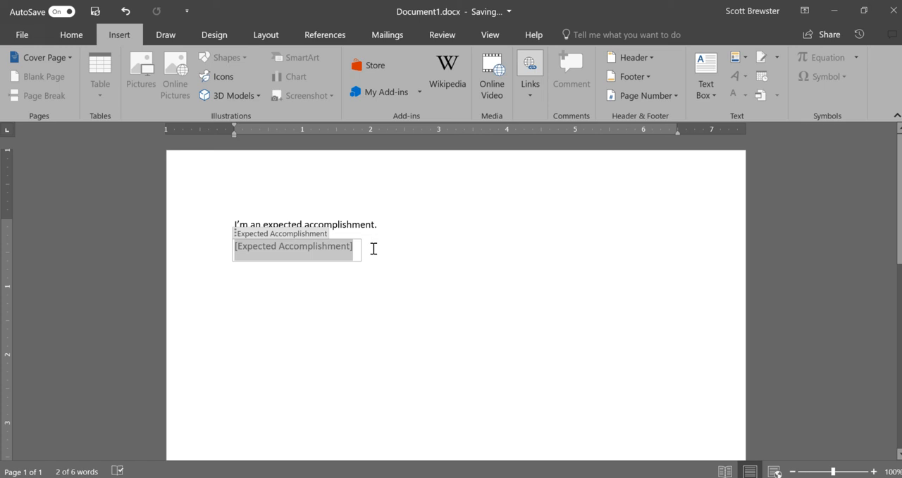
Step: Add three blank lines inside the Expected Accomplishment property field and check the field's extent
key(Return)
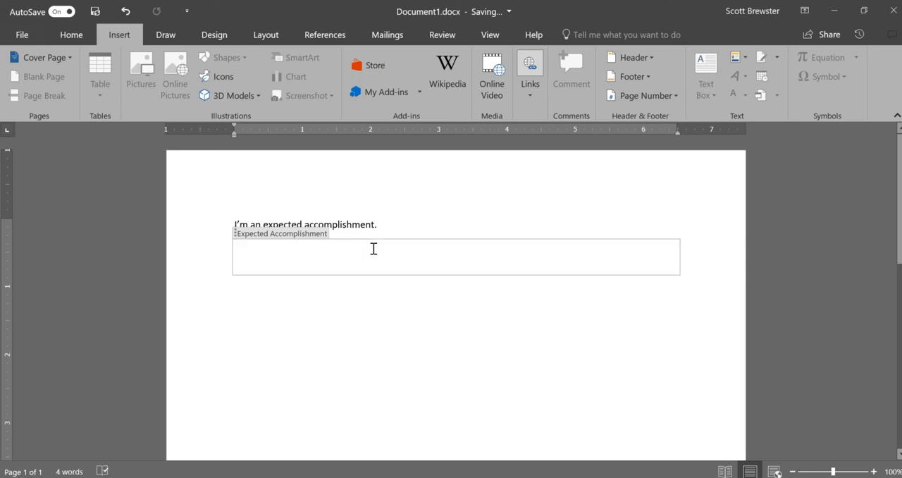
key(Return)
key(Return)
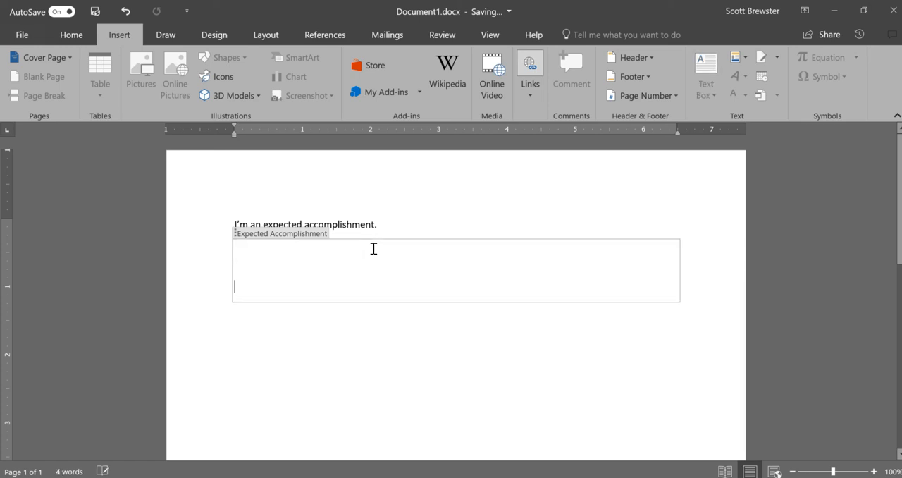
click(341, 347)
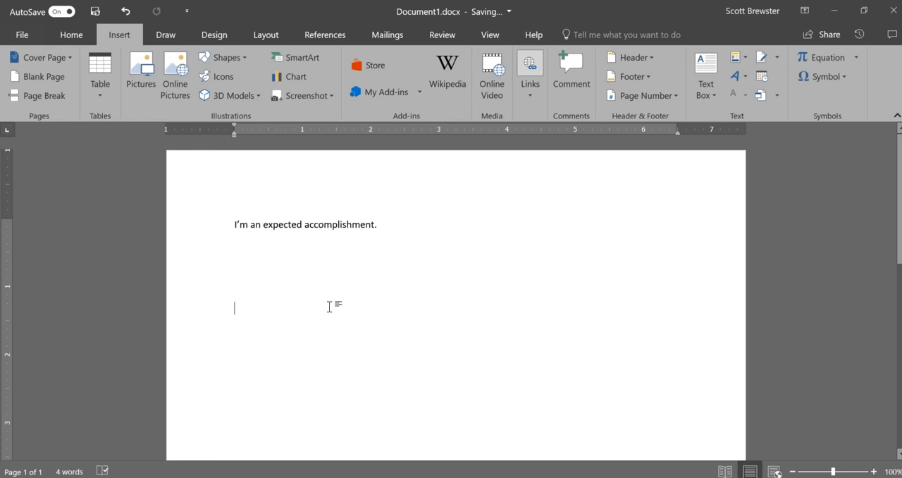
click(322, 266)
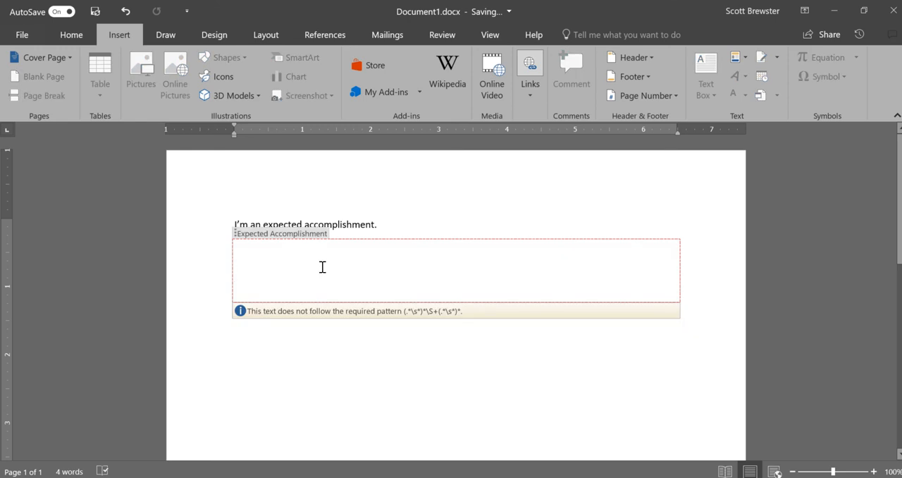
Step: Insert the Expected Accomplishment Author document property below the Expected Accomplishment field and start a new line after it
click(318, 334)
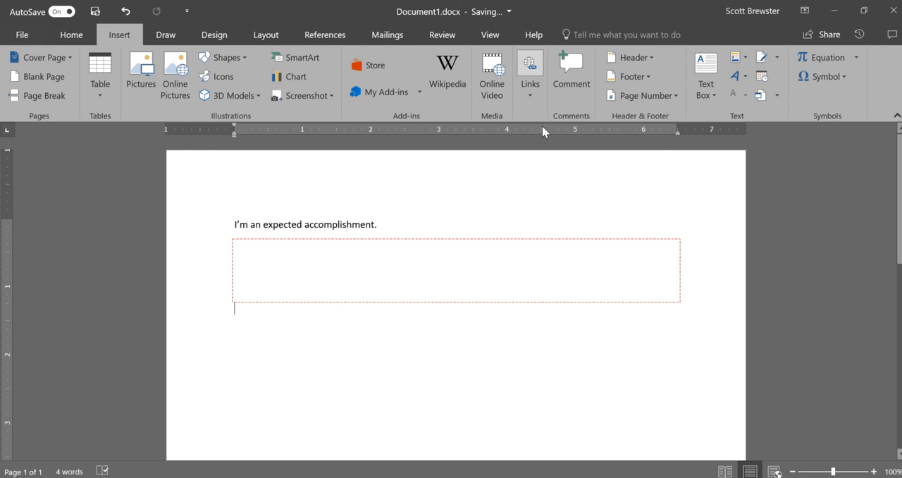
click(736, 58)
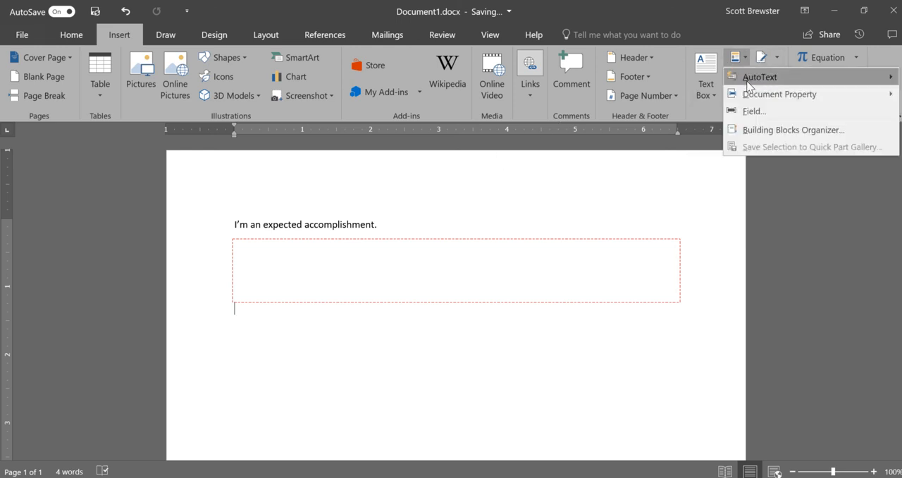
mouse_move(748, 95)
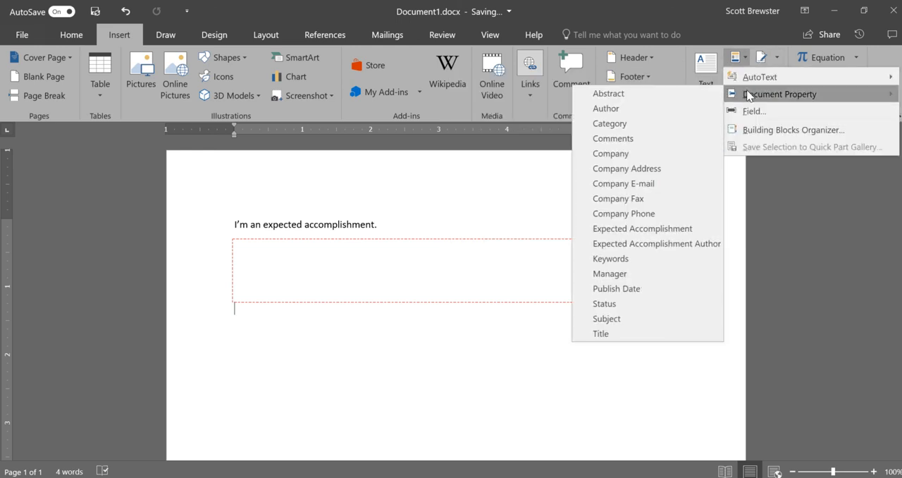
click(661, 244)
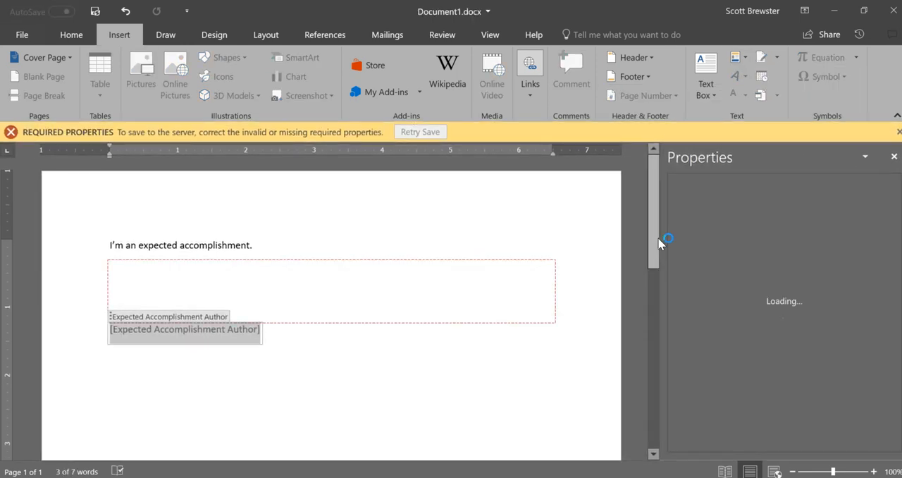
click(468, 337)
key(Return)
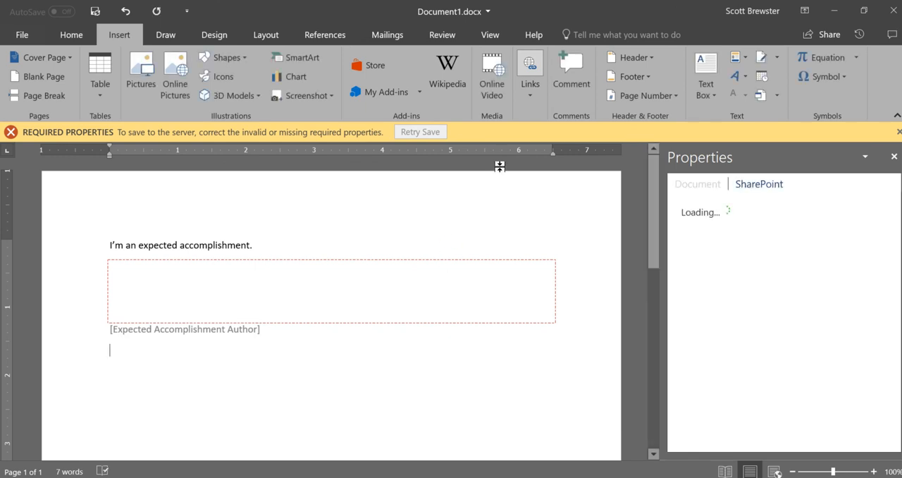
Step: Insert the Title document property and move it above the sentence "I'm an expected accomplishment."
click(750, 59)
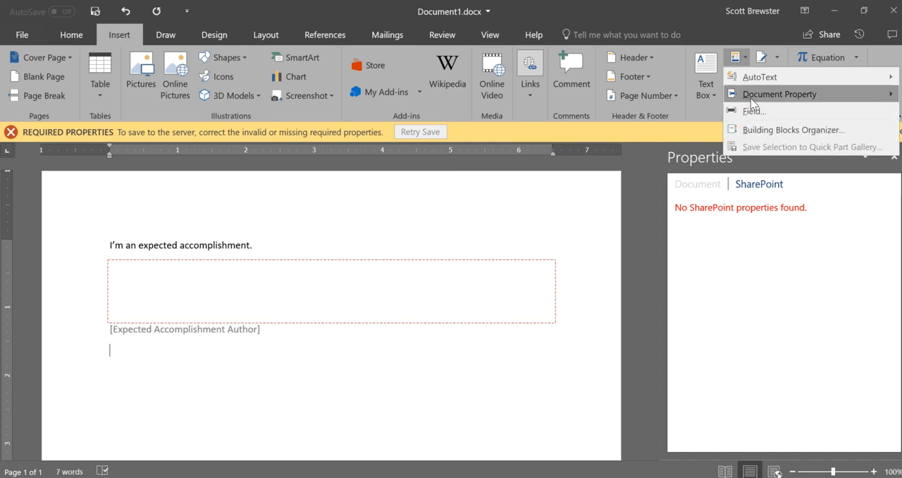
mouse_move(751, 99)
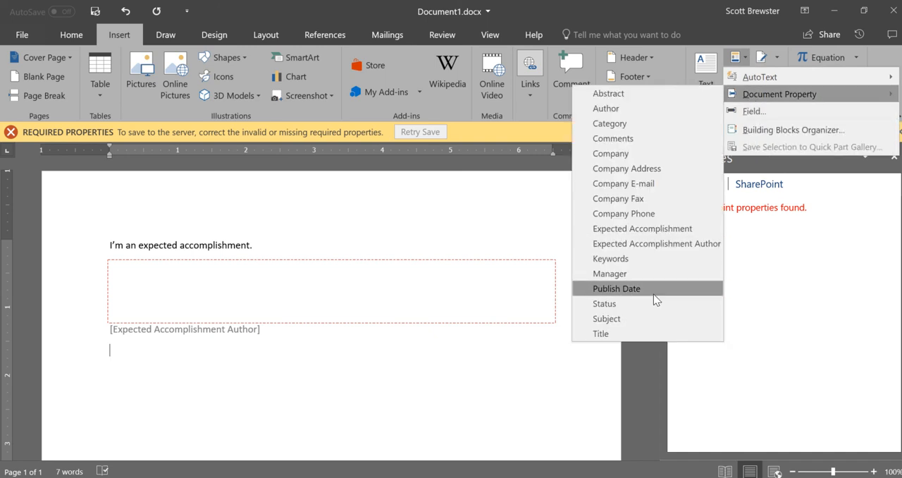
click(652, 330)
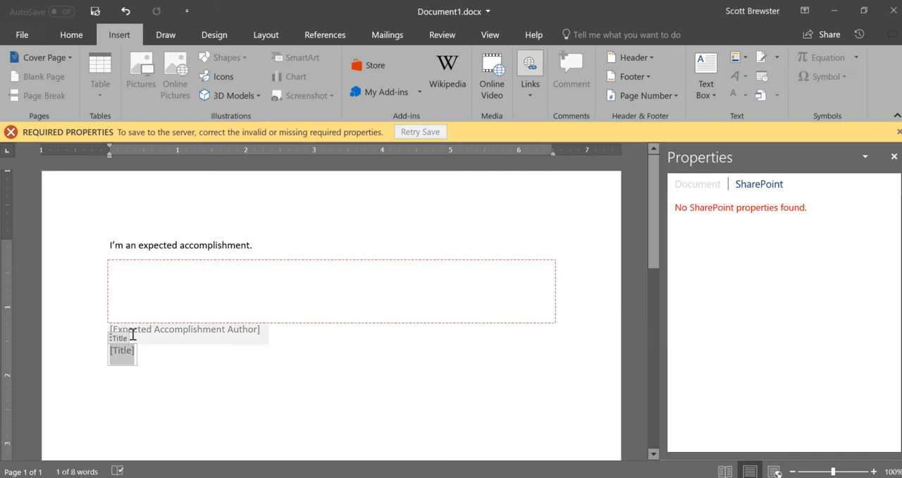
drag(114, 341, 102, 240)
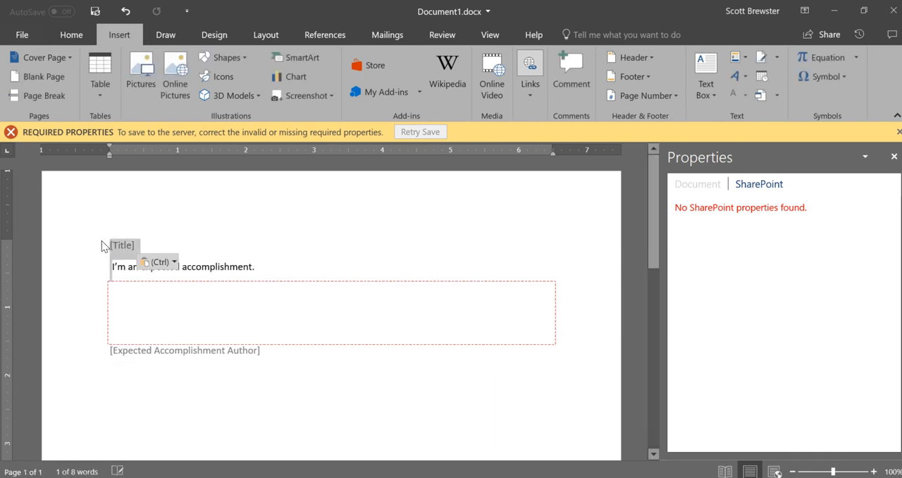
Step: Delete the sentence "I'm an expected accomplishment." below the Title field
click(264, 266)
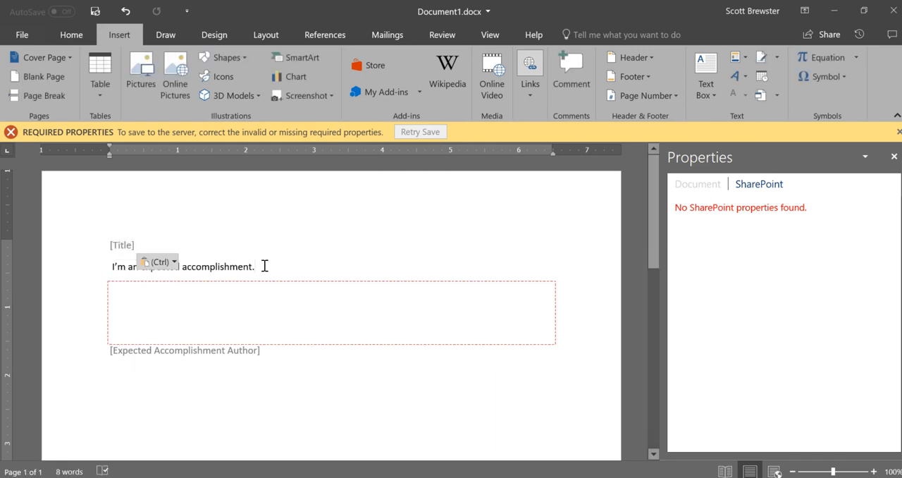
key(BackSpace)
key(BackSpace)
key(BackSpace)
key(BackSpace)
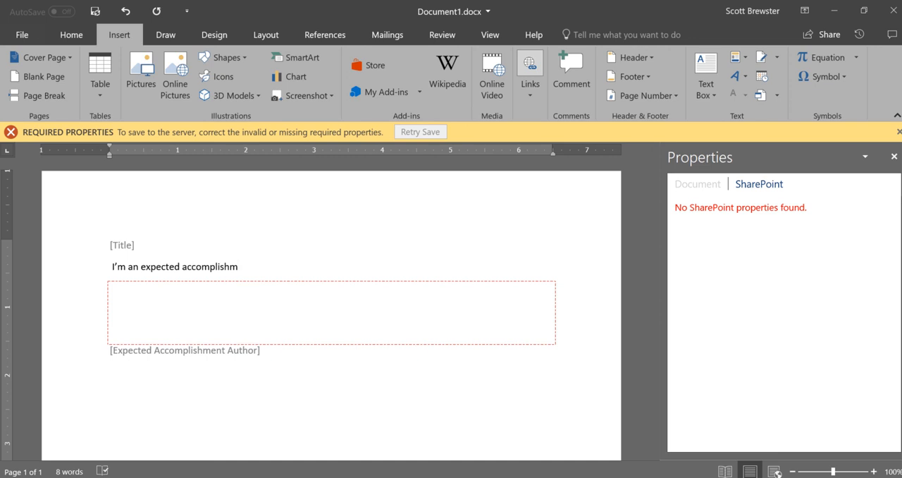
key(BackSpace)
key(BackSpace)
key(BackSpace)
key(BackSpace)
key(BackSpace)
key(BackSpace)
key(BackSpace)
key(BackSpace)
key(BackSpace)
key(BackSpace)
key(BackSpace)
key(BackSpace)
key(BackSpace)
key(BackSpace)
key(BackSpace)
key(BackSpace)
key(BackSpace)
key(BackSpace)
key(BackSpace)
key(BackSpace)
key(BackSpace)
key(BackSpace)
key(BackSpace)
key(BackSpace)
key(BackSpace)
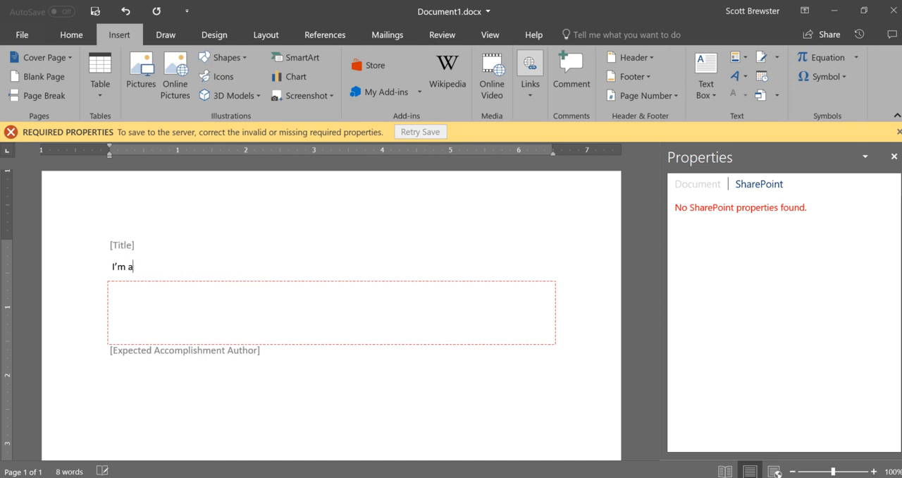
key(BackSpace)
key(BackSpace)
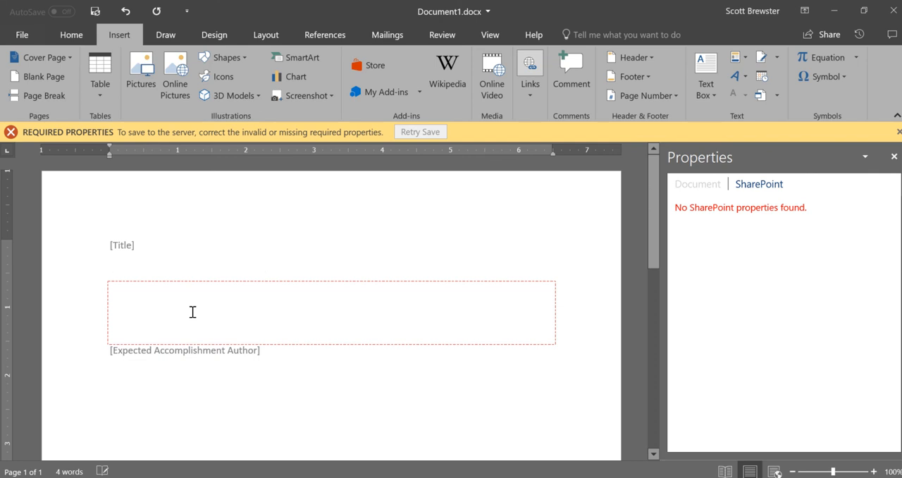
Step: Delete the Expected Accomplishment property field together with its blank lines
click(163, 319)
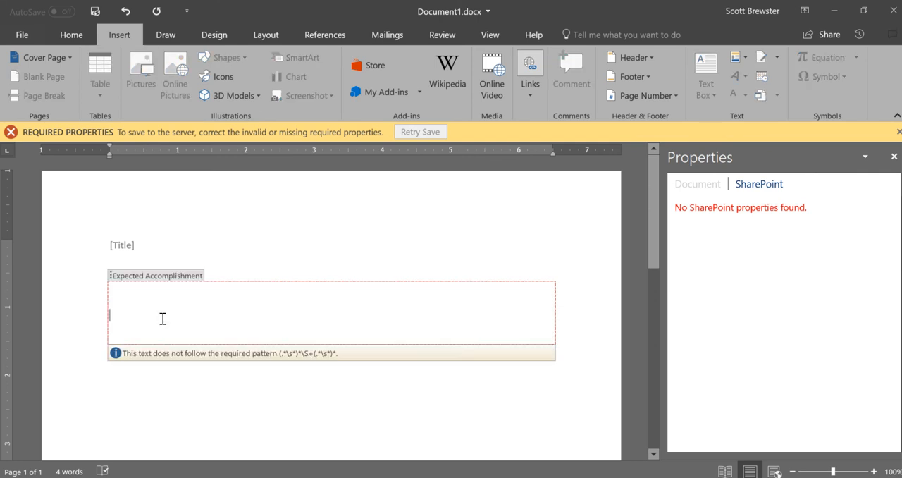
right_click(162, 322)
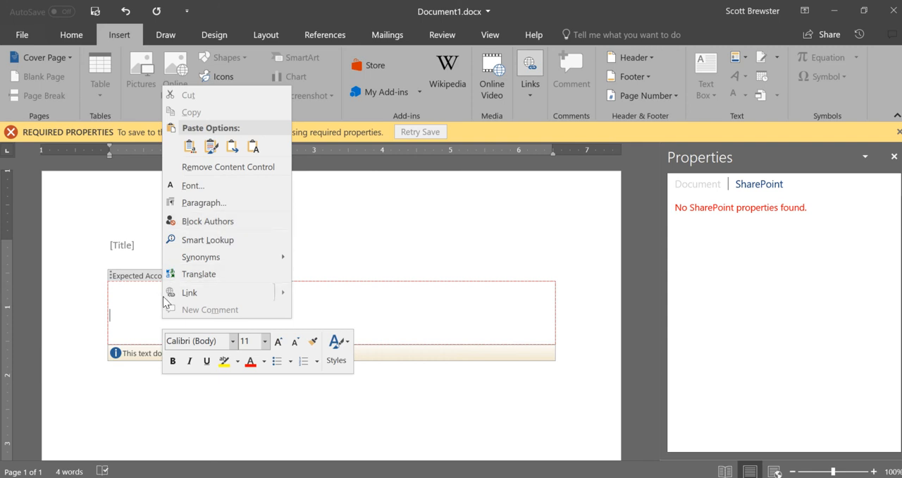
click(135, 321)
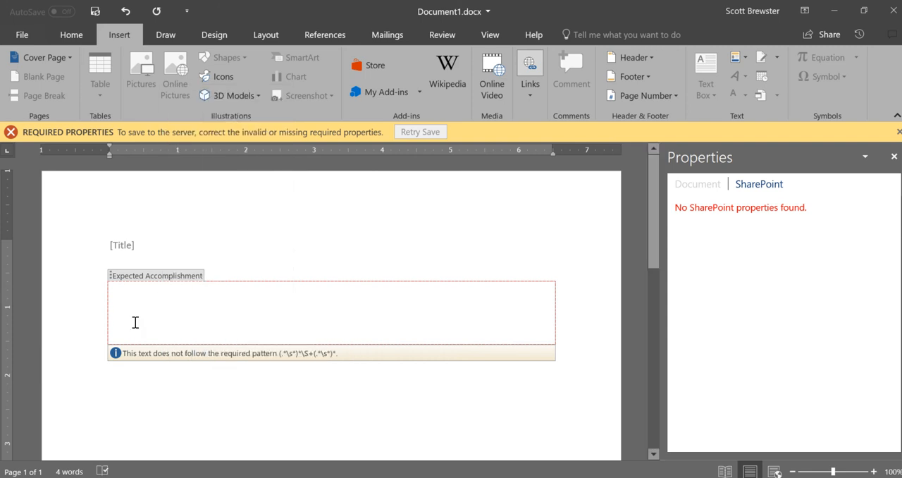
click(145, 278)
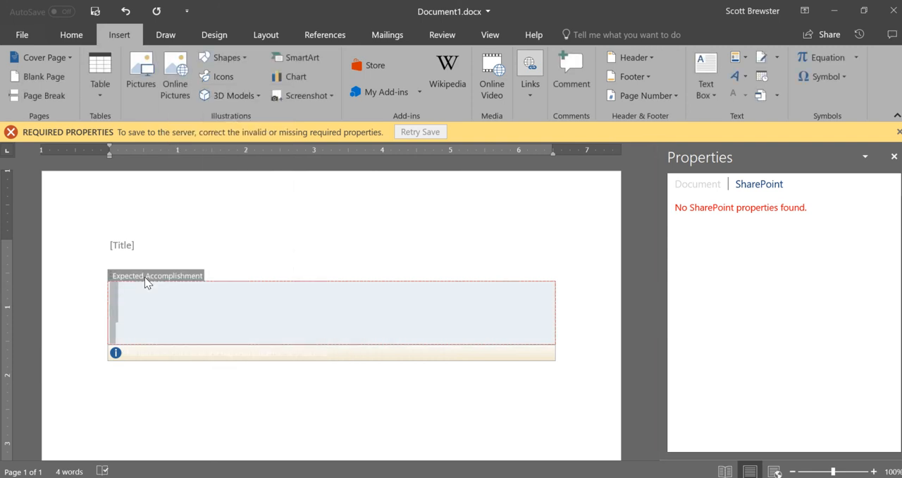
key(Delete)
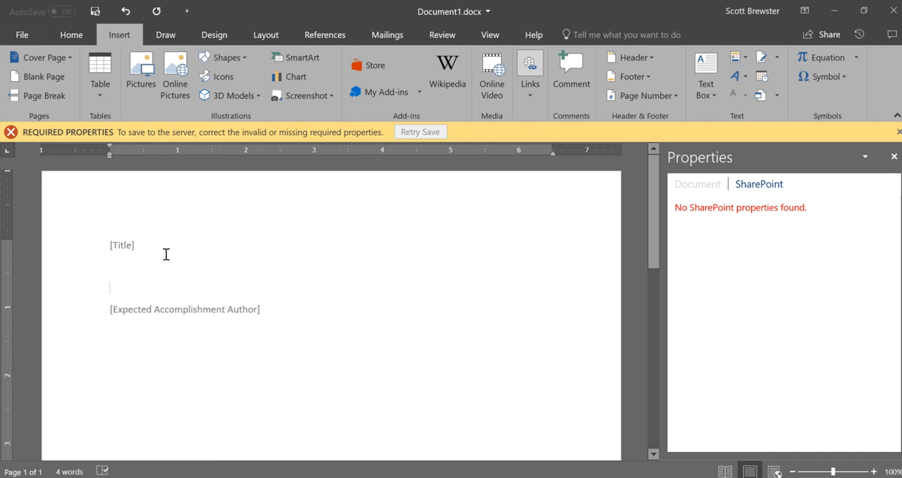
Step: Reinsert the Expected Accomplishment document property above the Expected Accomplishment Author field and add a blank line inside it
click(746, 64)
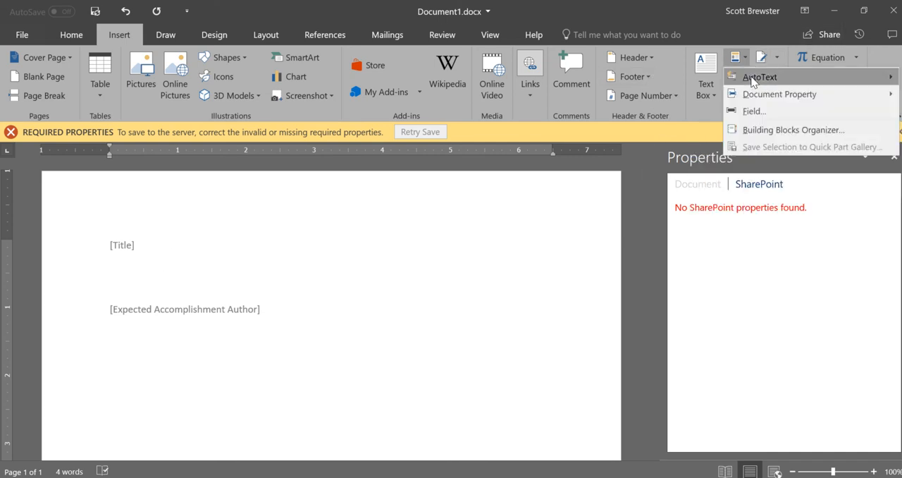
mouse_move(753, 95)
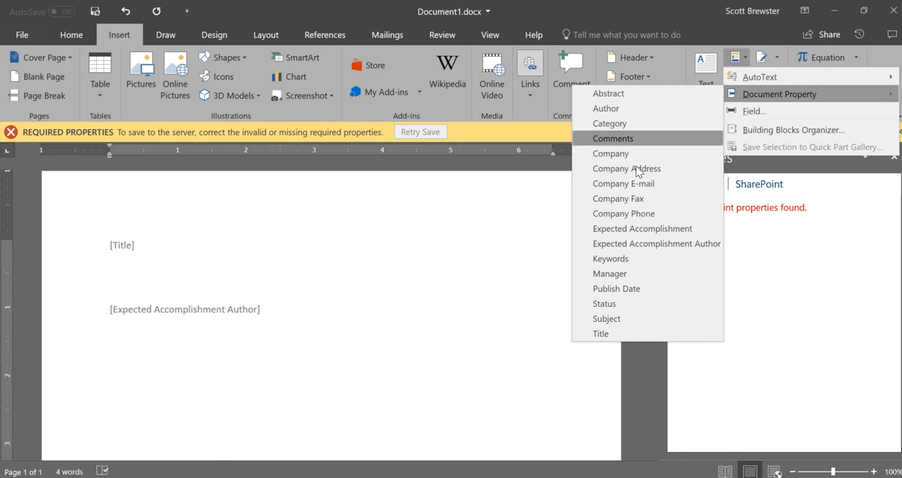
click(631, 229)
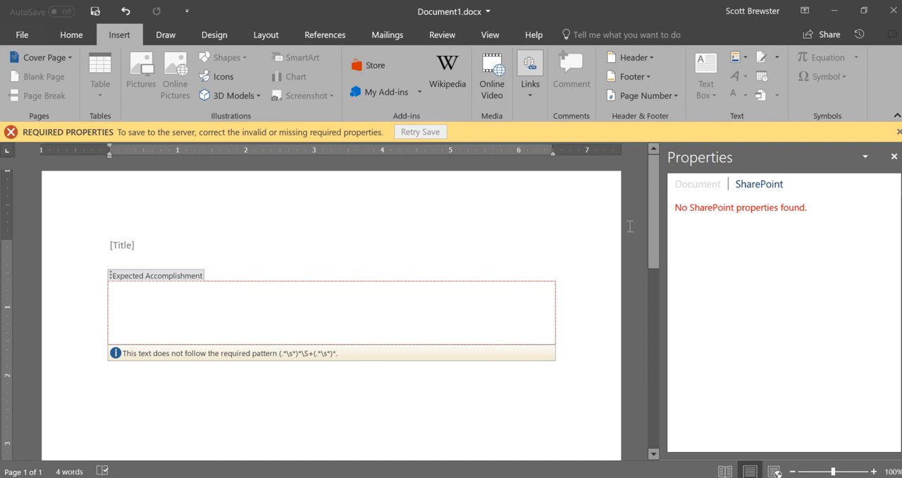
key(Return)
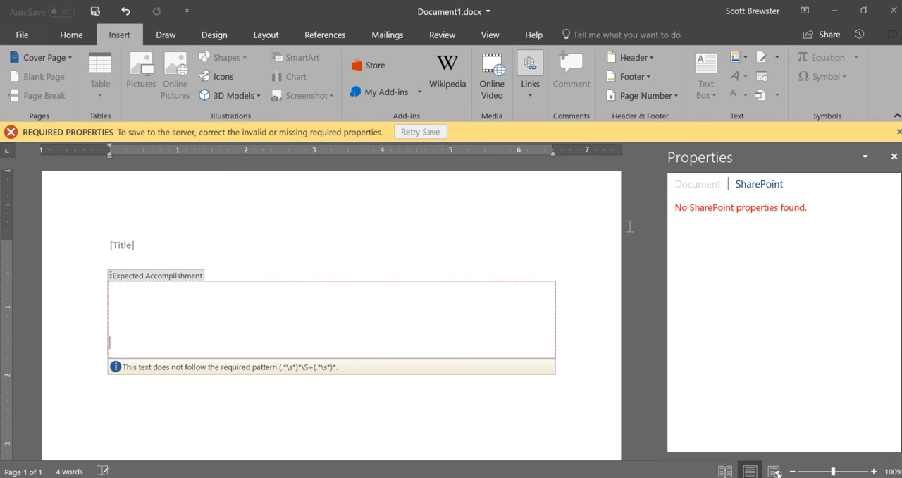
text(\)
key(BackSpace)
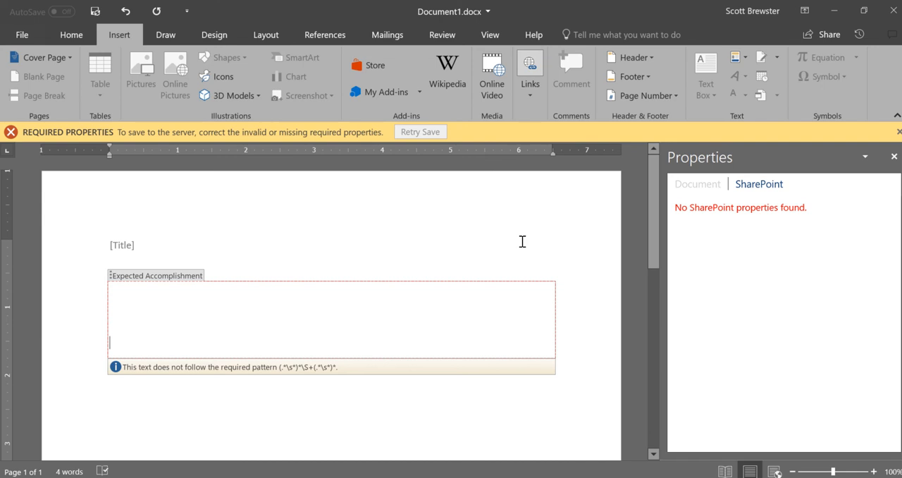
Step: Remove the reinserted Expected Accomplishment field between the Title and Expected Accomplishment Author fields
key(Up)
key(Up)
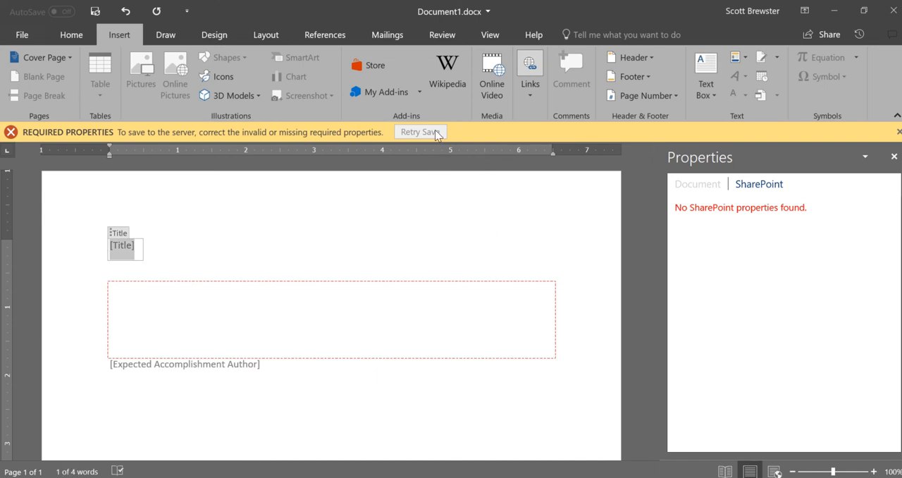
click(322, 314)
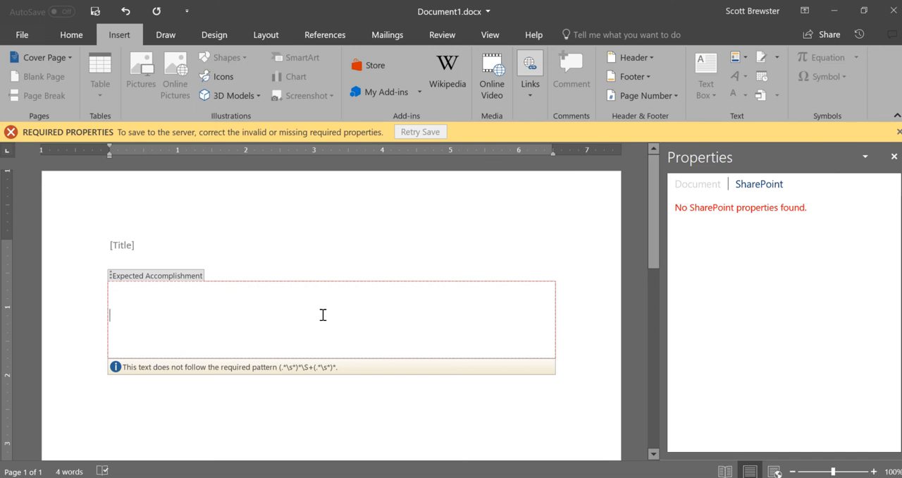
click(168, 276)
key(Delete)
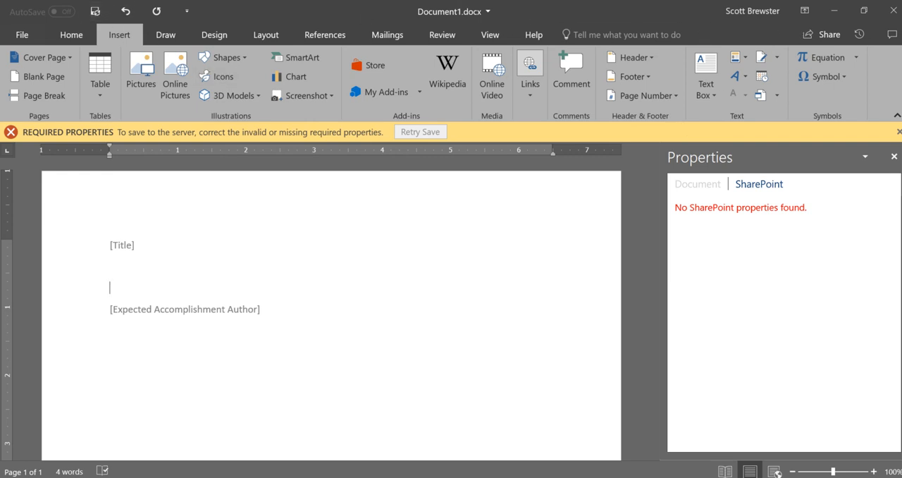
Step: Try to save Document1.docx while closing it, and close the document discarding its changes
click(893, 10)
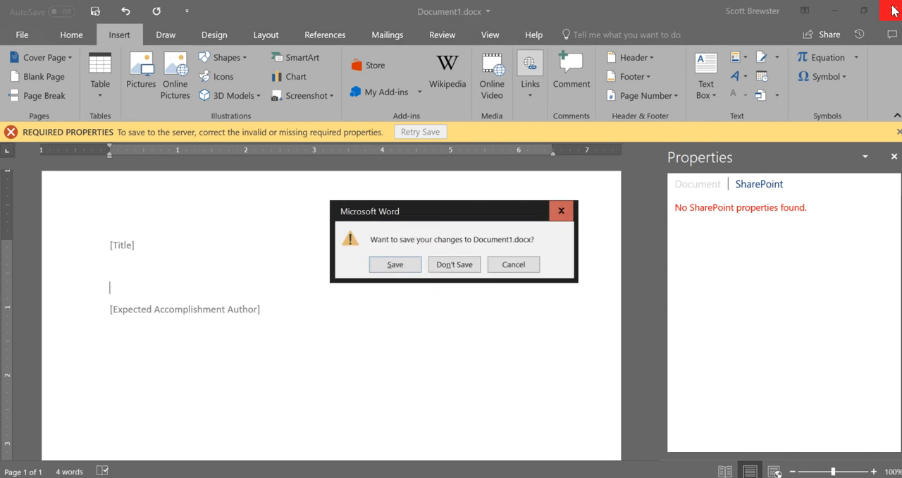
click(406, 265)
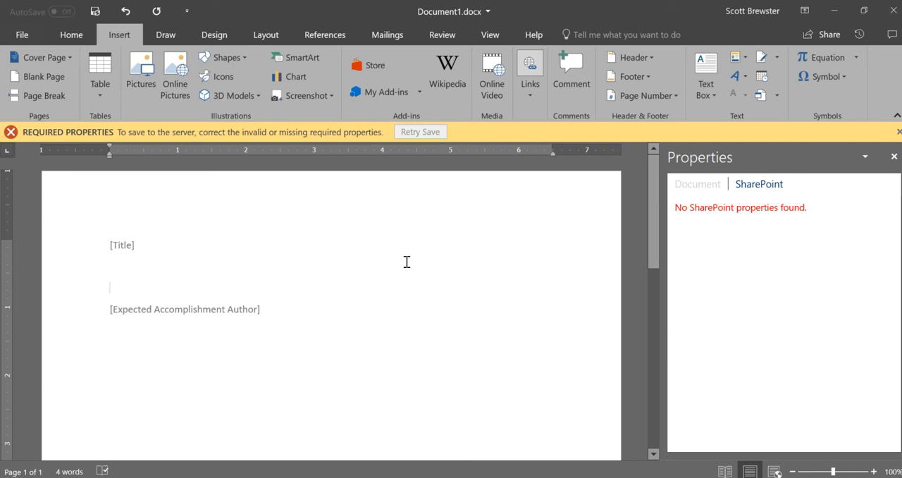
click(891, 12)
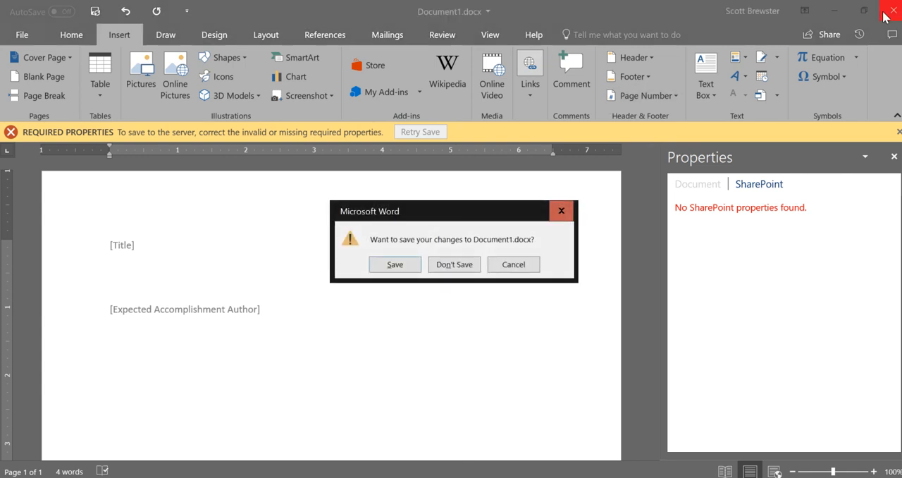
click(393, 264)
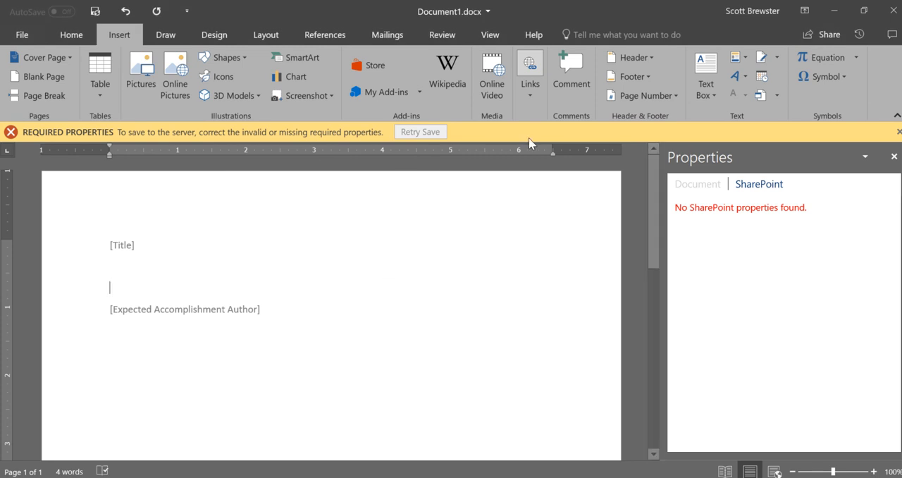
click(892, 14)
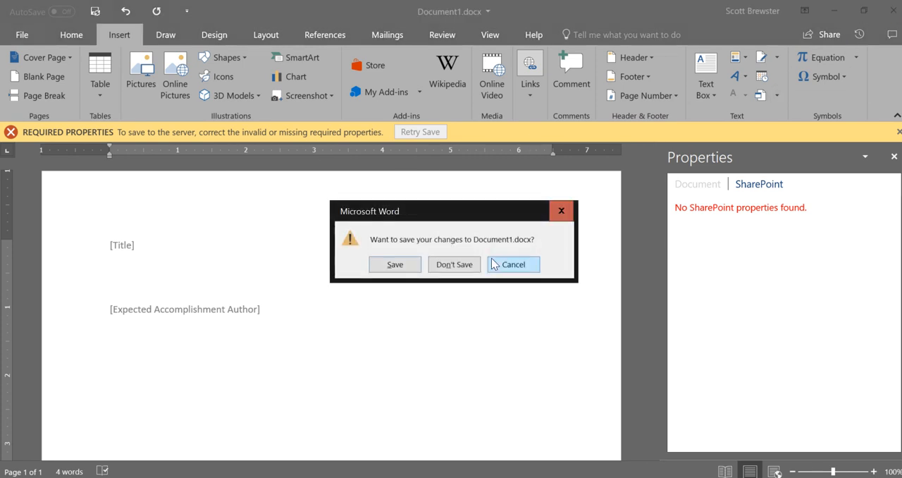
click(467, 266)
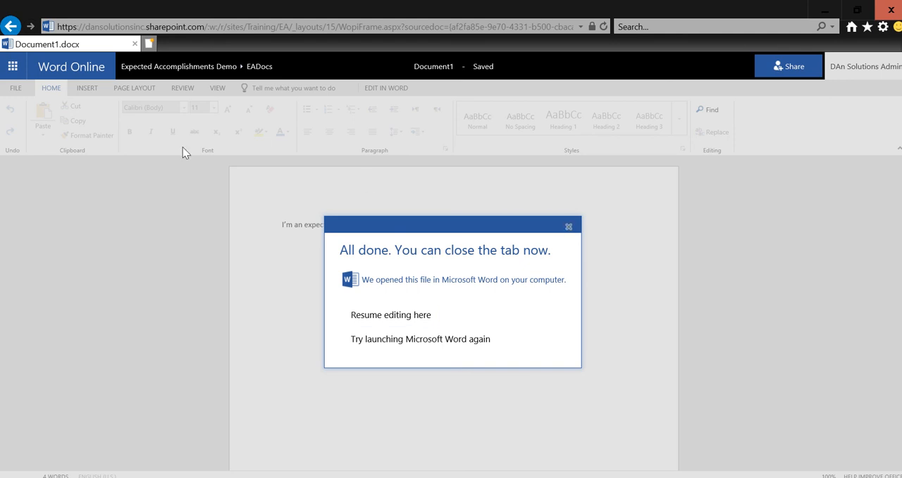
Step: Dismiss the Word Online notice about the file opened on the computer and return to the library's General Settings page
click(568, 228)
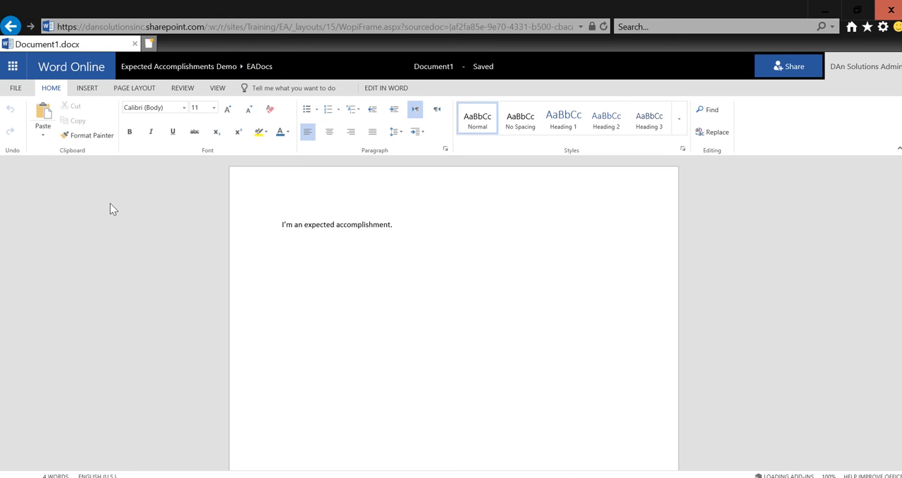
right_click(12, 25)
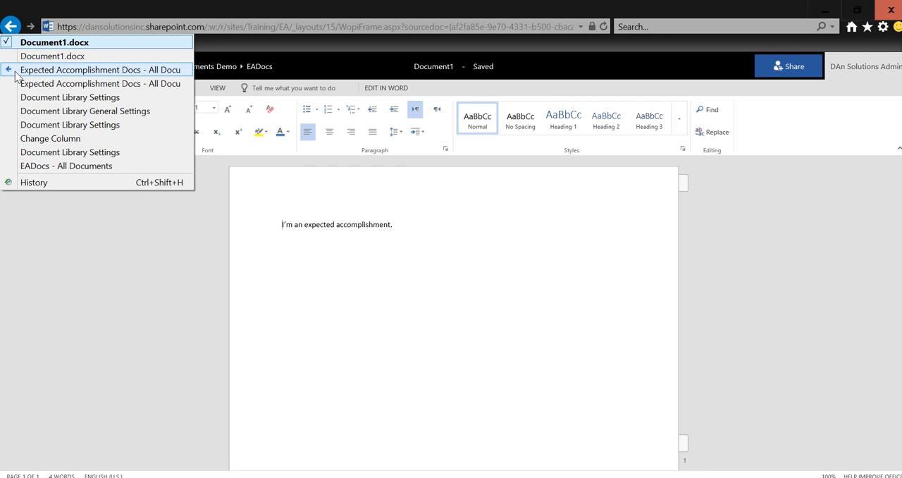
click(18, 115)
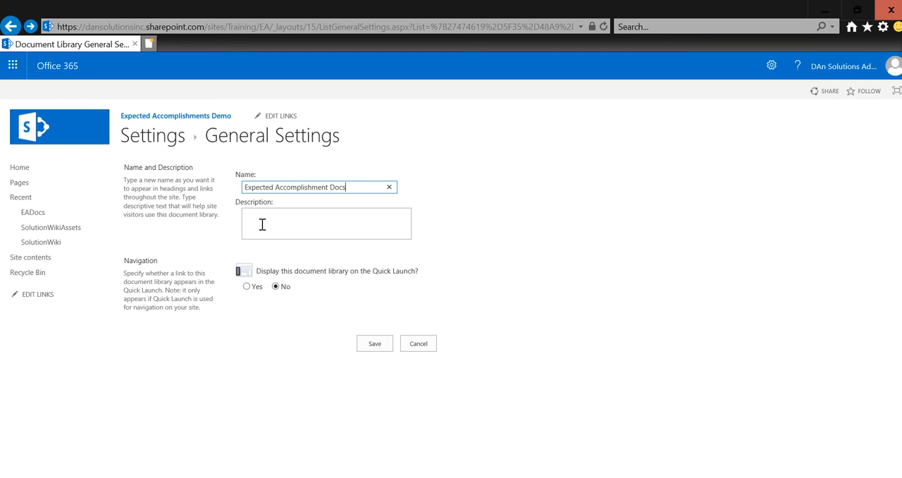
Step: Review the settings of the Expected Accomplishment column in the library's Expected Accomplishment Doc content type, and leave without changing them
click(161, 139)
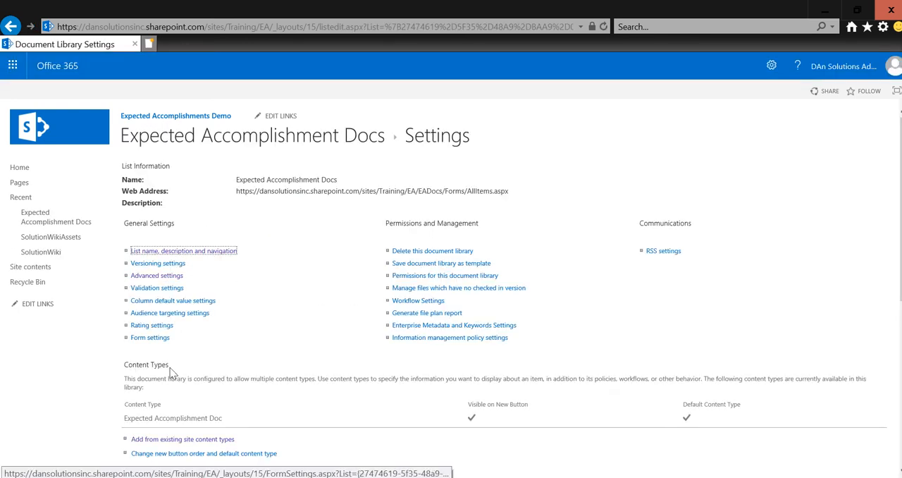
click(167, 420)
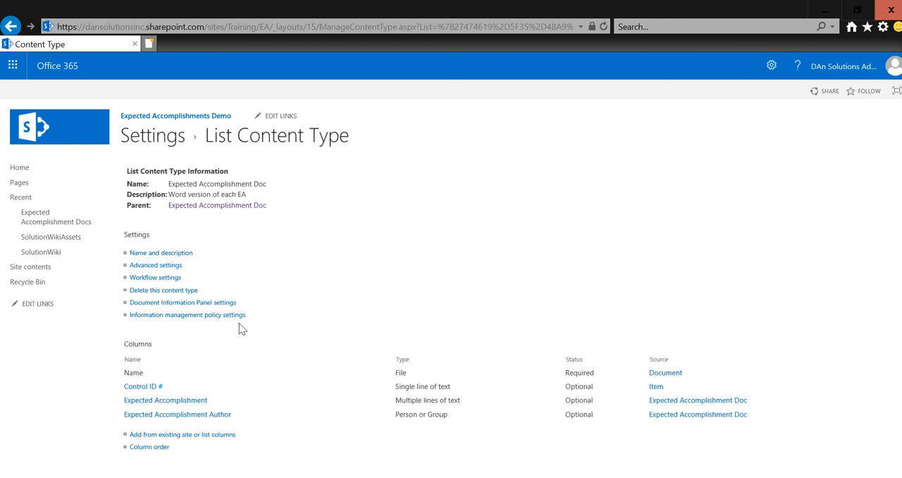
click(175, 401)
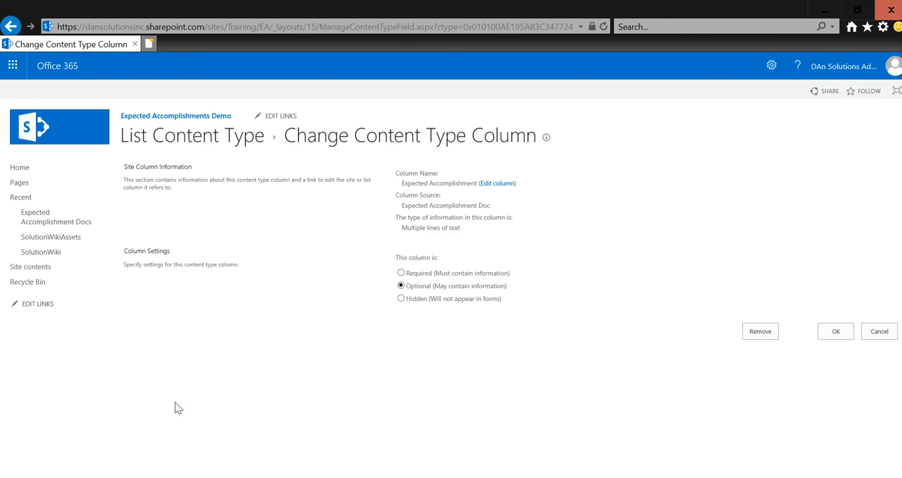
click(501, 184)
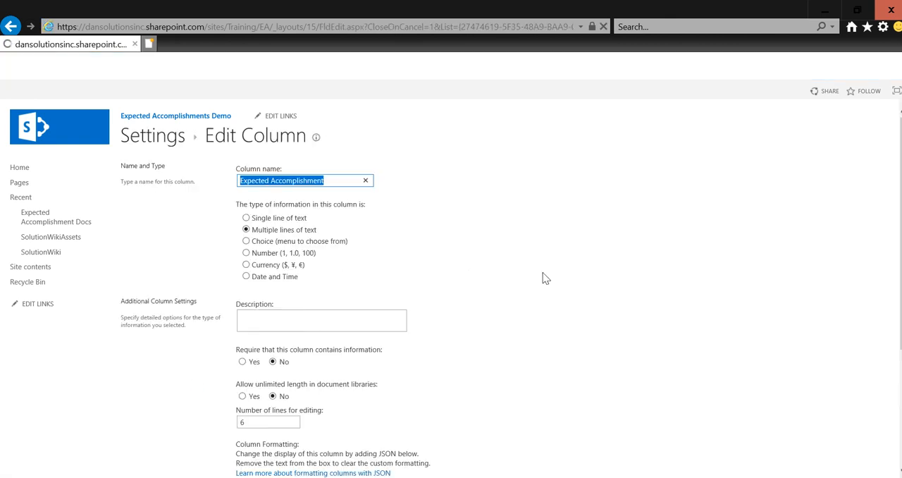
scroll(427, 349, down, 3)
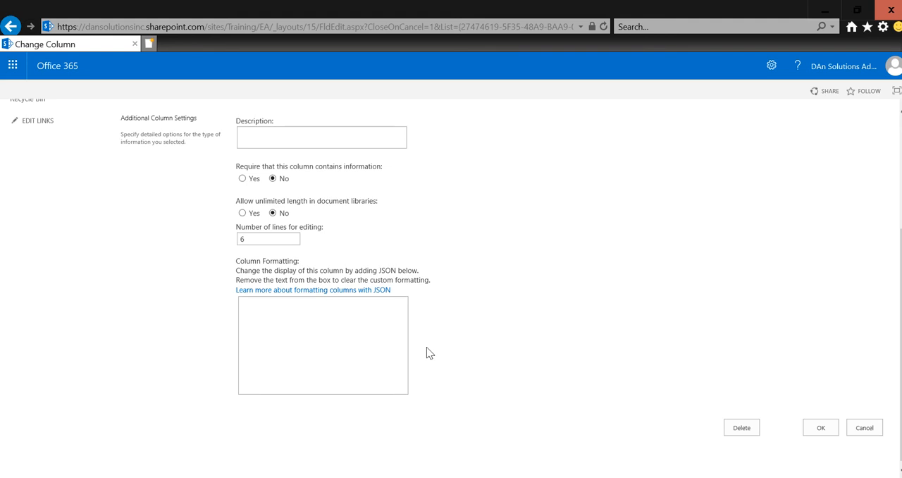
scroll(326, 212, up, 3)
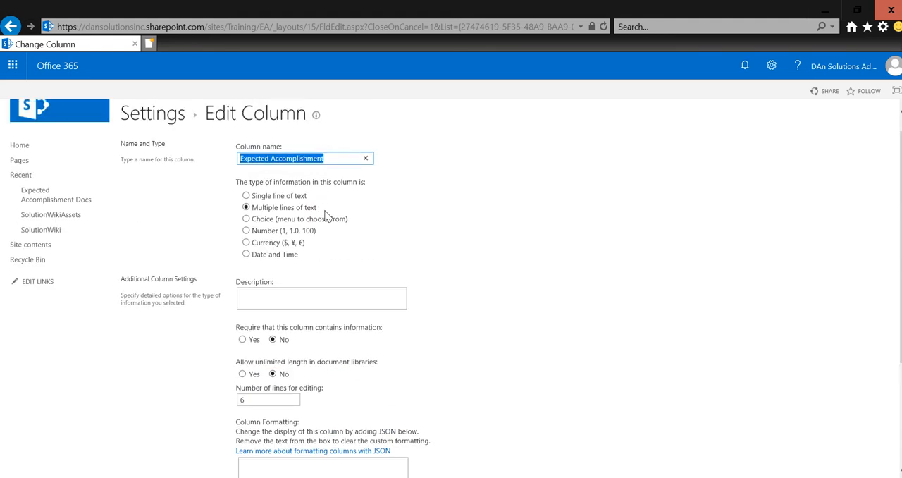
scroll(423, 354, down, 2)
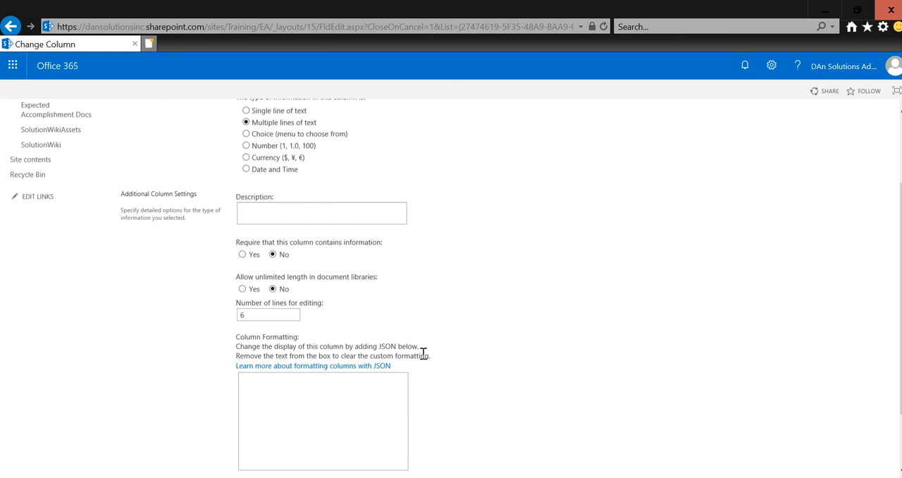
scroll(451, 338, up, 3)
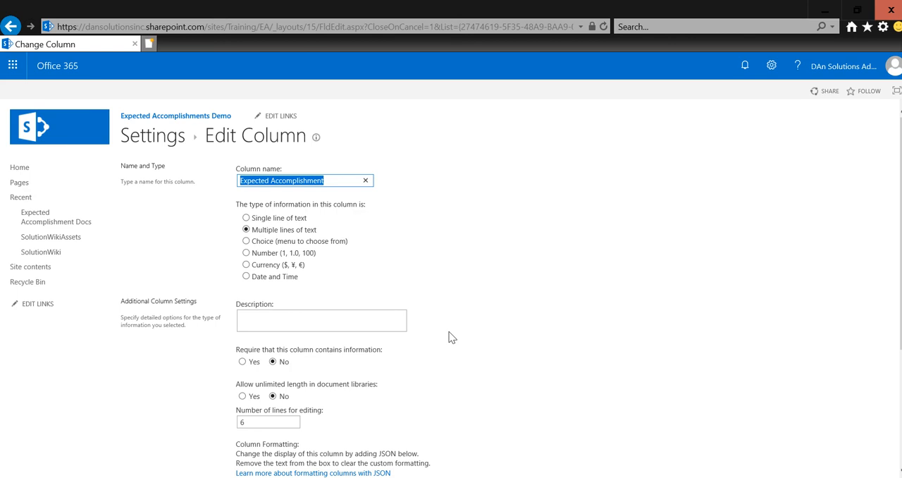
scroll(451, 338, down, 3)
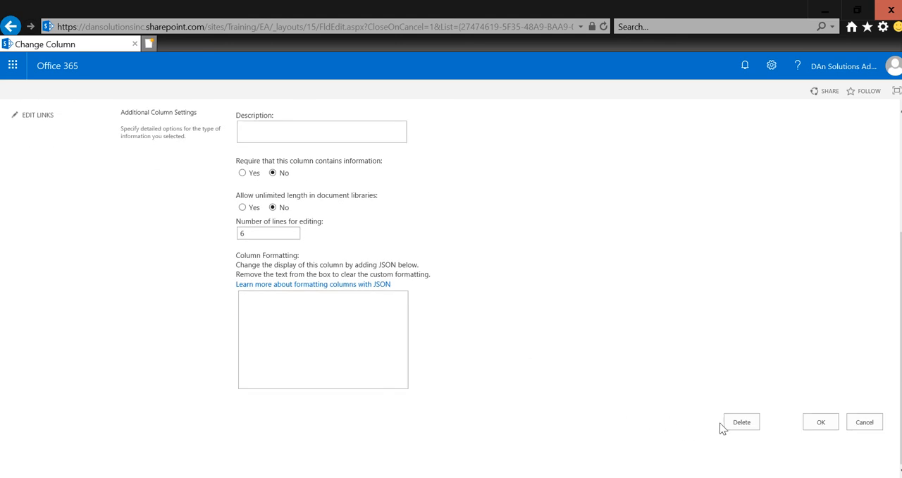
click(856, 425)
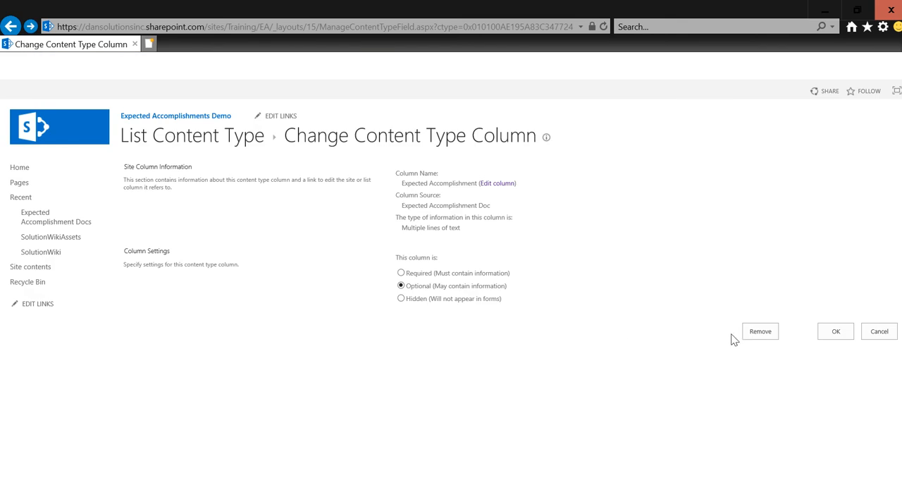
Step: Remove the Expected Accomplishment column from the library's content type and from its parent site content type, including all inheriting types
click(753, 337)
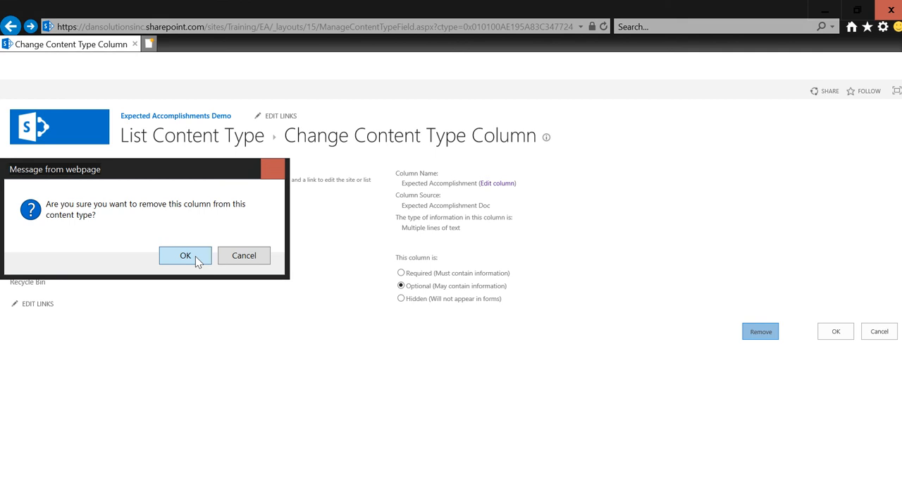
click(195, 256)
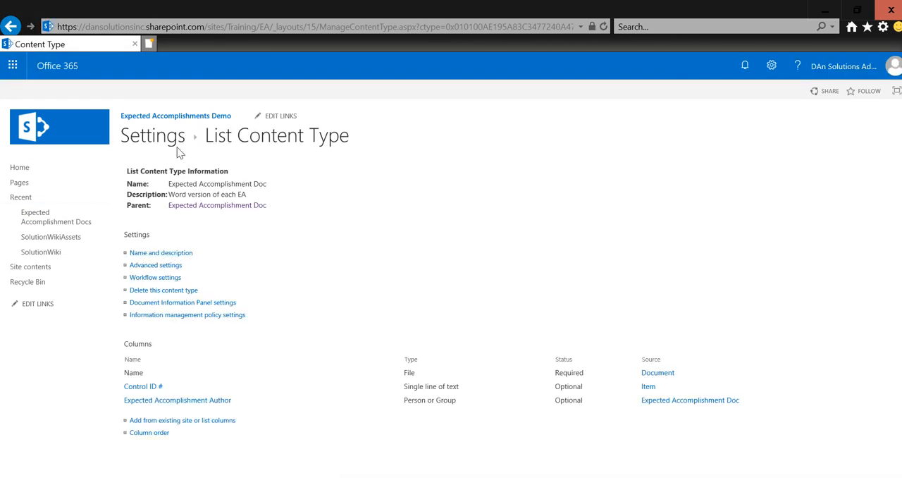
click(184, 206)
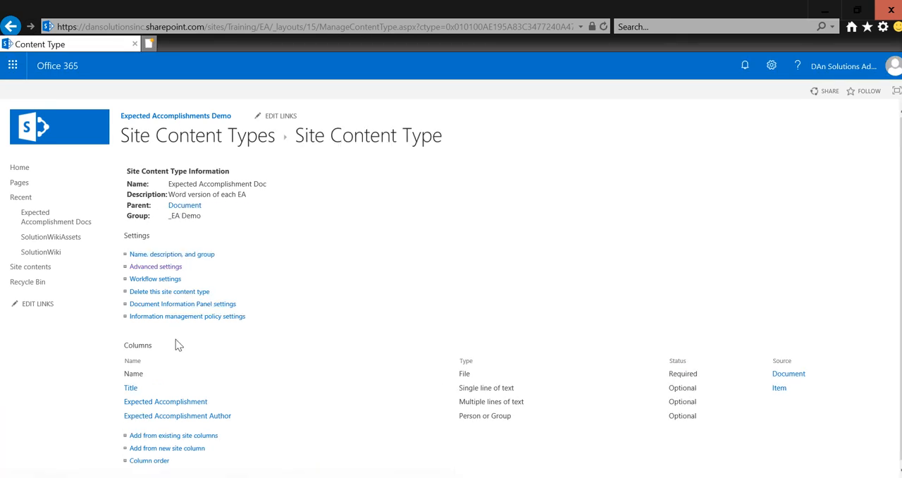
click(193, 403)
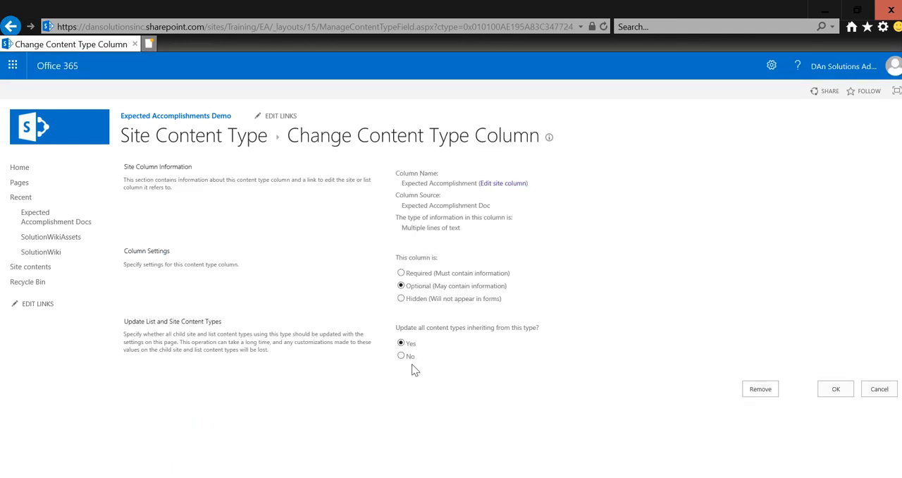
click(761, 389)
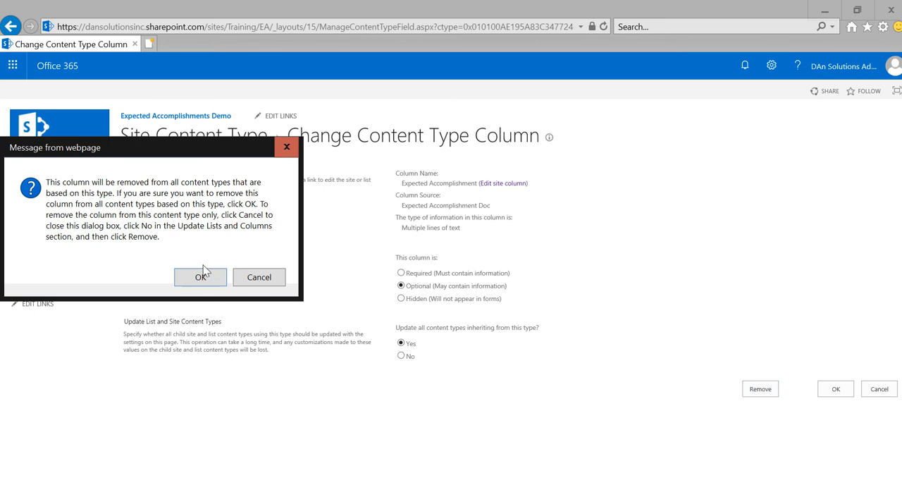
click(201, 275)
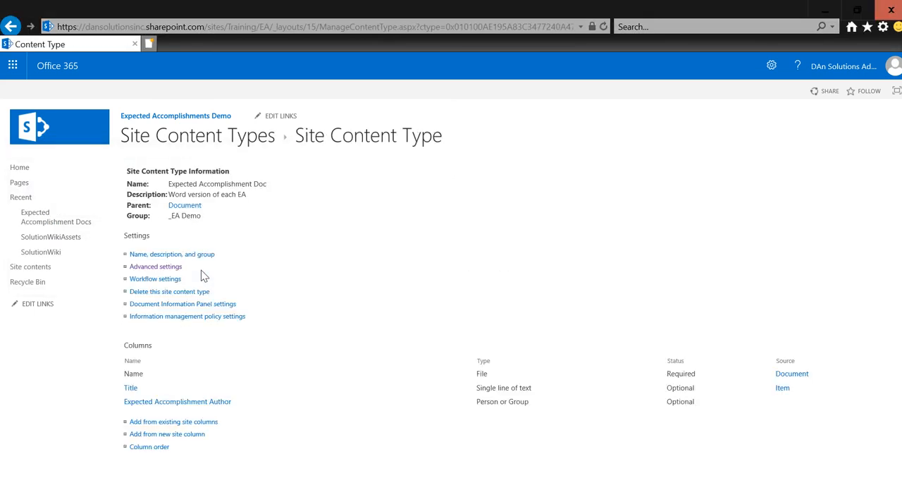
Step: Add a new site column EAText to the content type as Multiple lines of text, plain text only, in the _EA Columns group
click(195, 434)
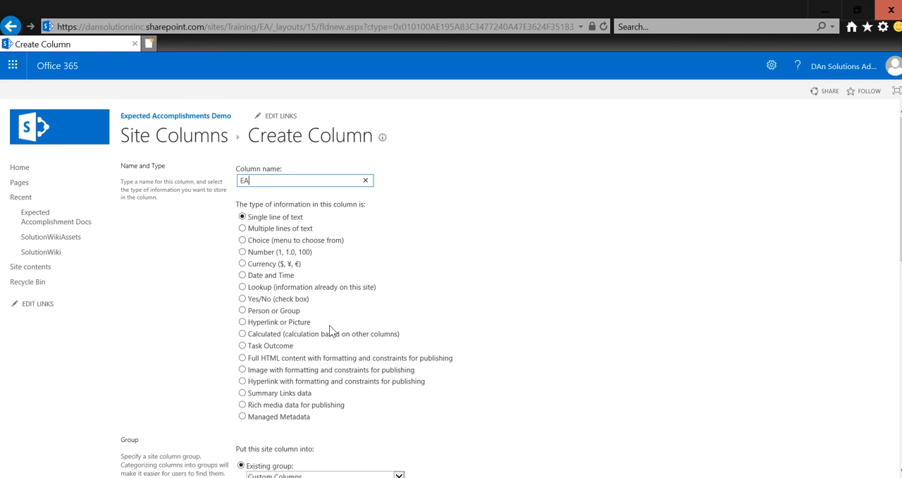
text(Text)
scroll(329, 324, down, 2)
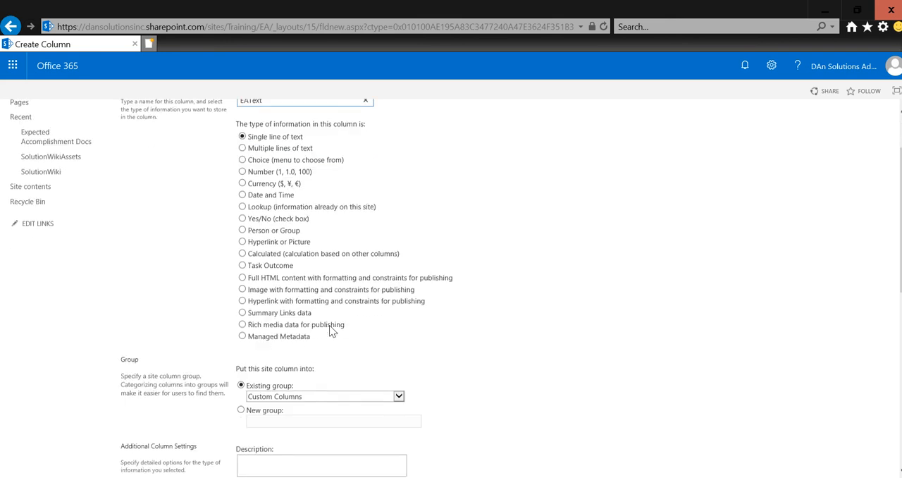
click(256, 149)
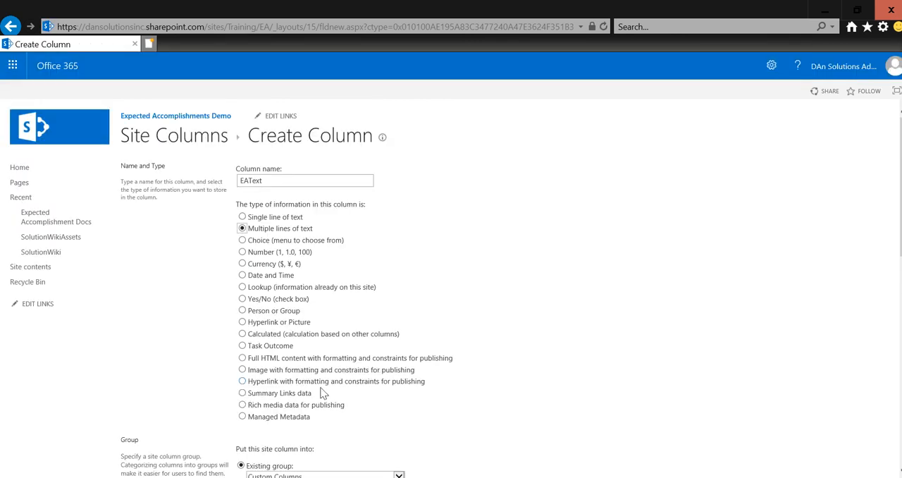
scroll(318, 416, down, 3)
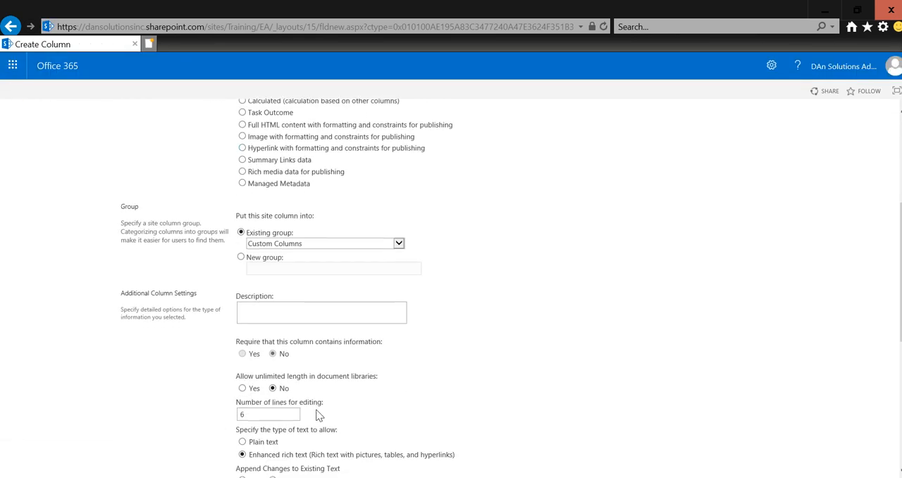
click(327, 246)
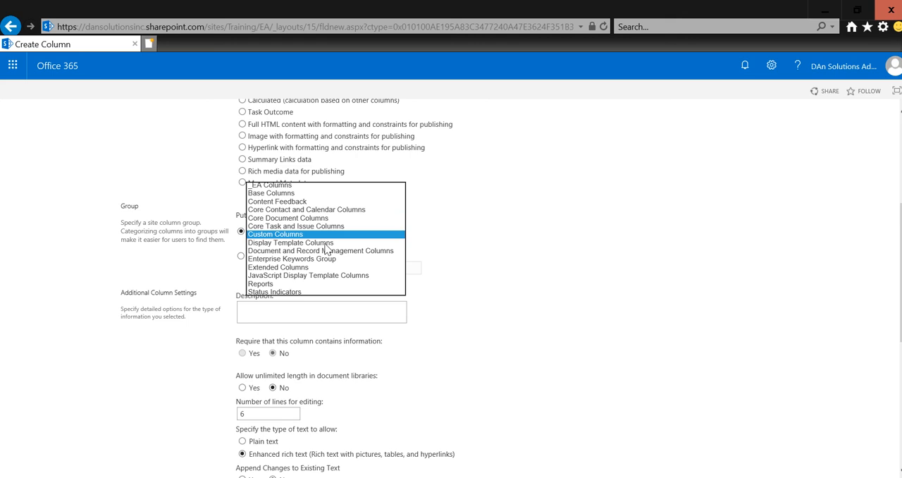
click(325, 183)
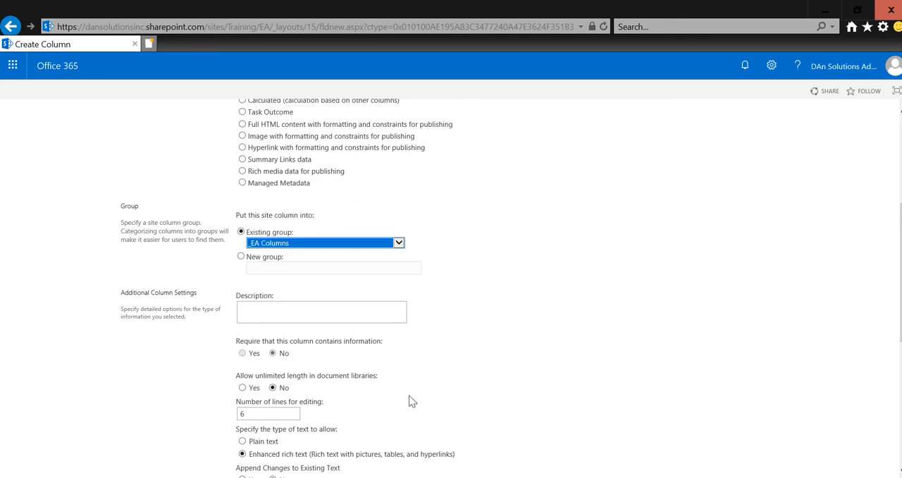
click(252, 439)
scroll(406, 442, down, 5)
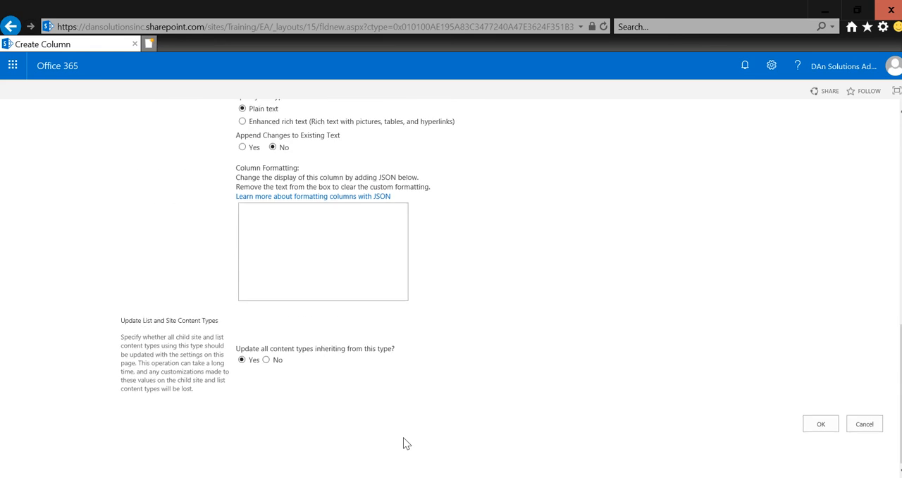
click(830, 420)
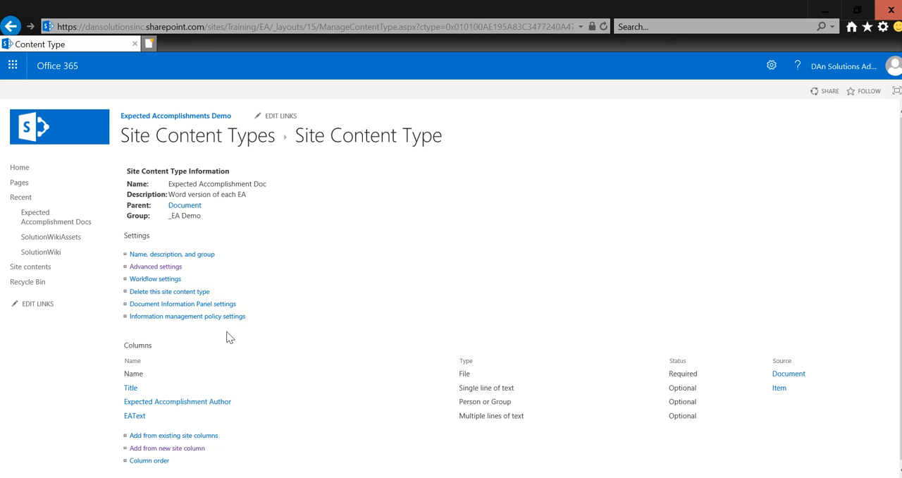
Step: Try to rename the EAText site column to Expected Accomplishment and update all lists that use it
click(135, 416)
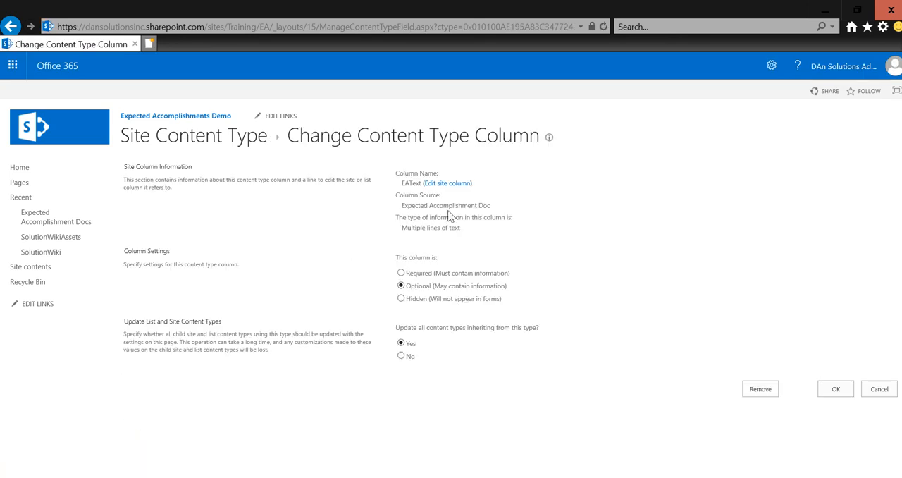
click(445, 189)
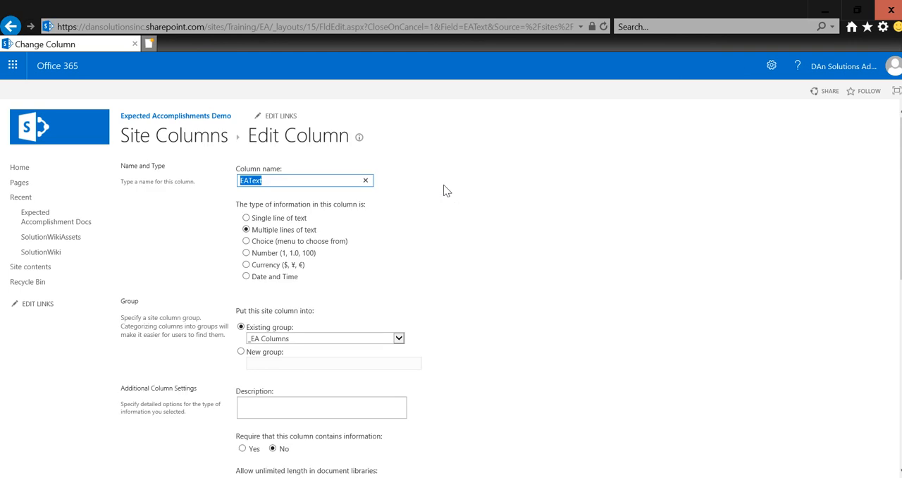
text(Expected Accomplishment)
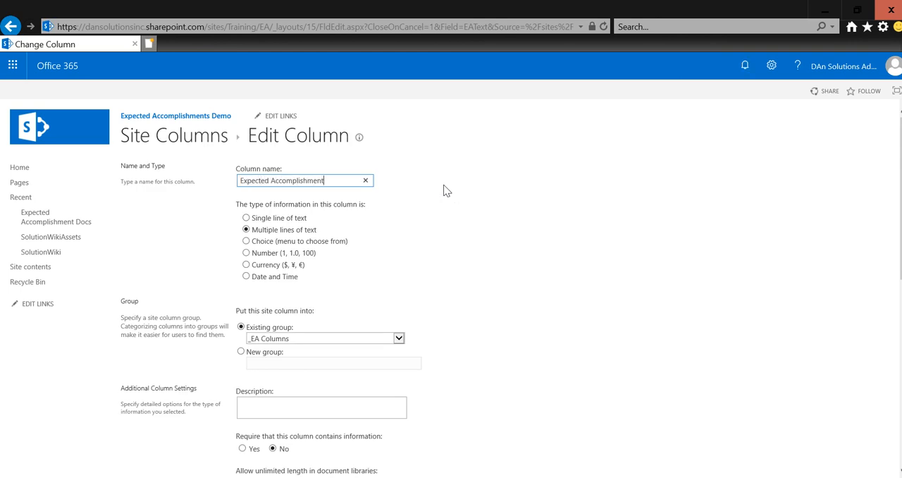
scroll(444, 190, down, 10)
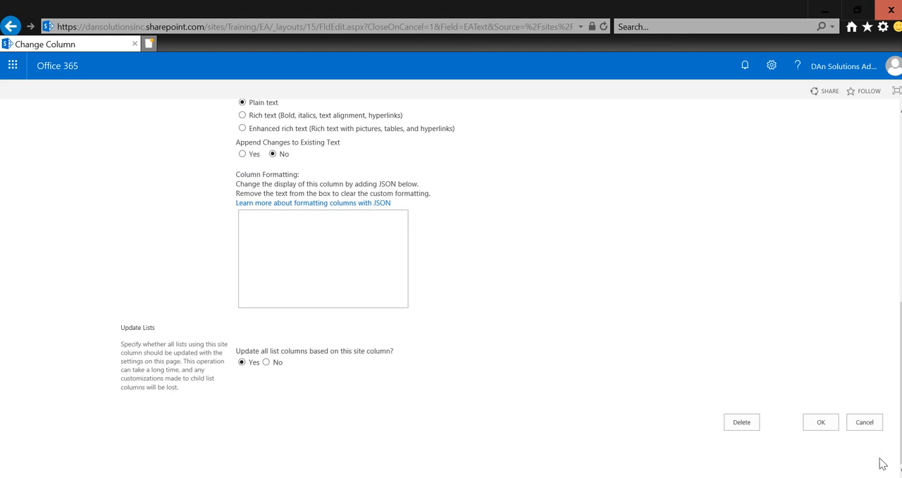
click(821, 422)
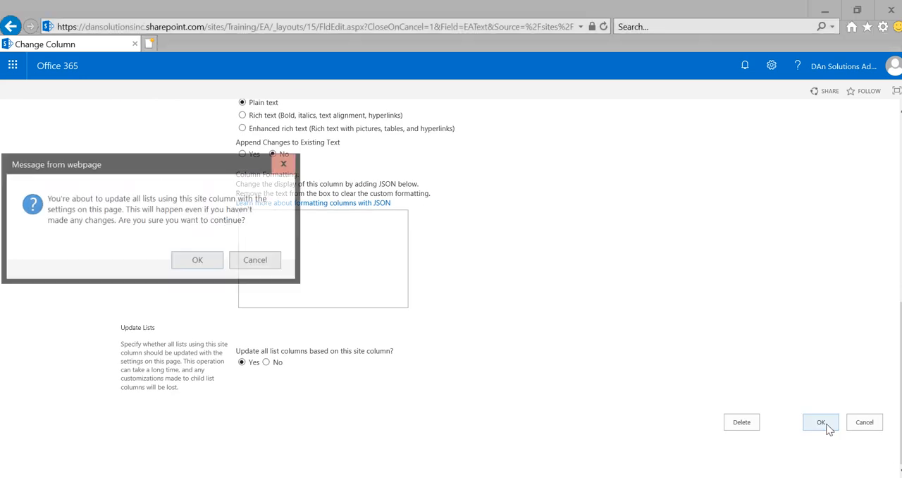
click(198, 260)
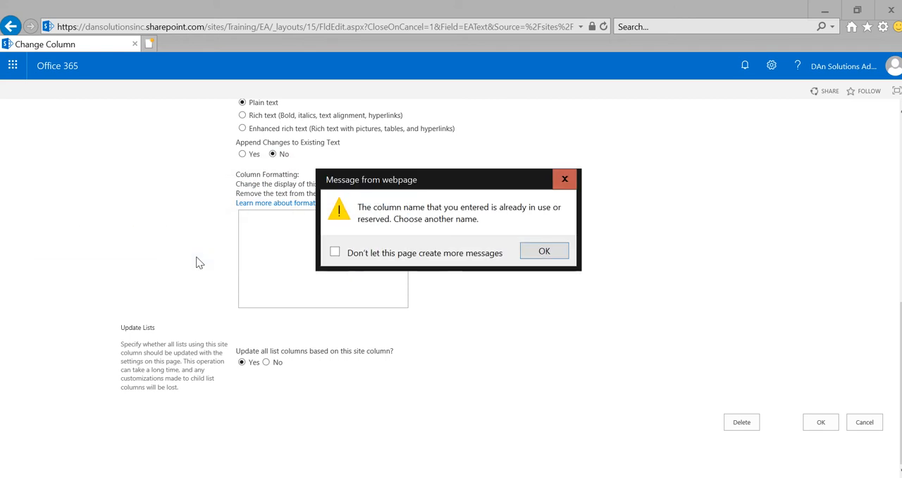
click(546, 251)
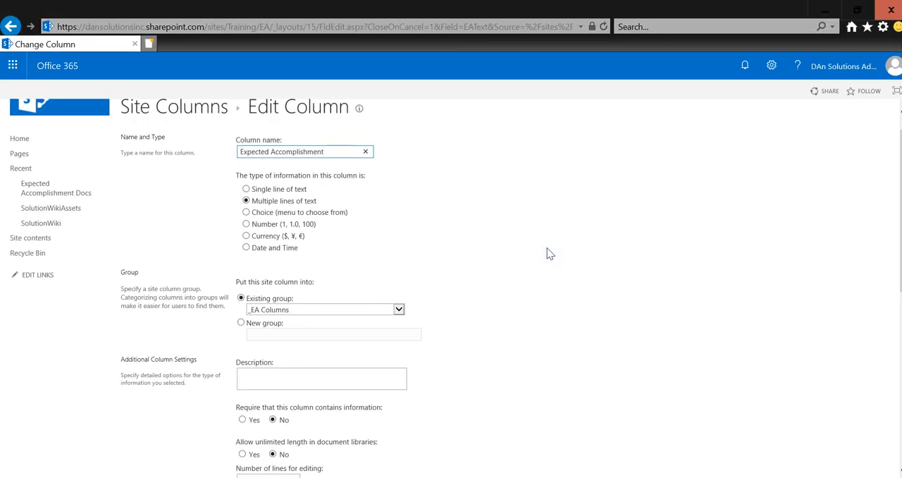
Step: Append Text to the Expected Accomplishment name entered for the site column and save it, updating all lists that use it
text(Text)
scroll(546, 253, down, 5)
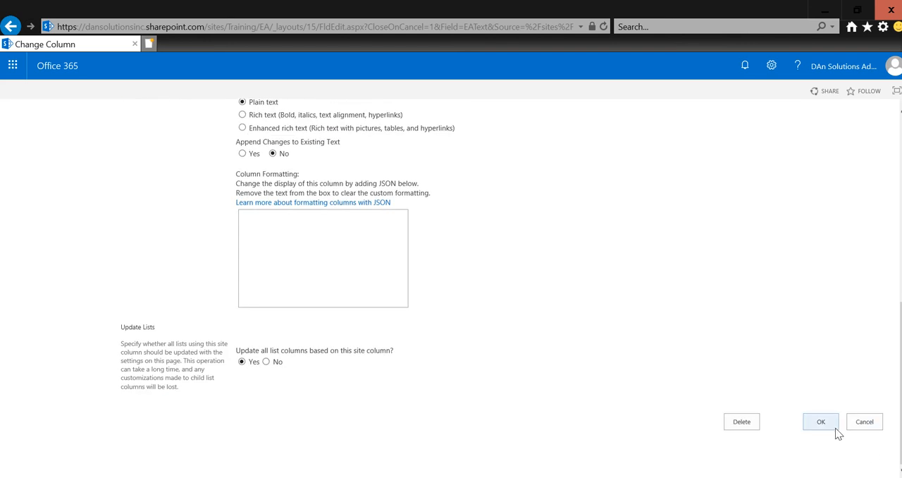
click(823, 425)
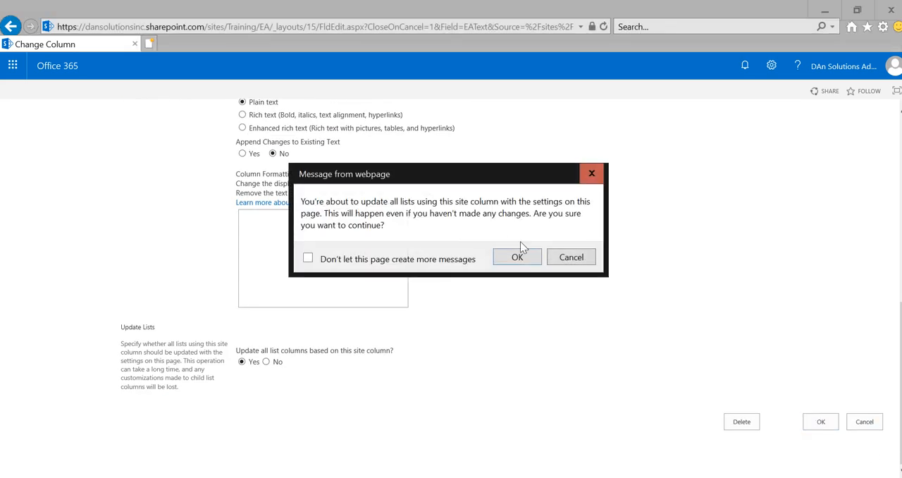
click(528, 258)
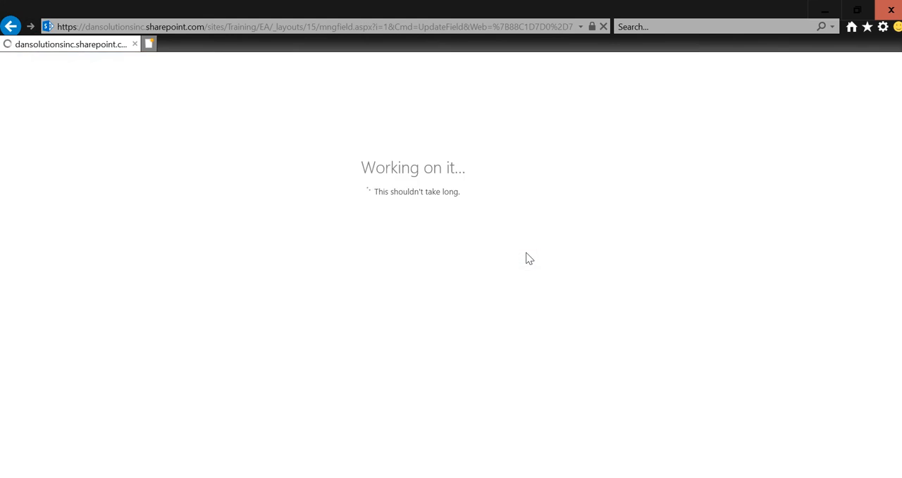
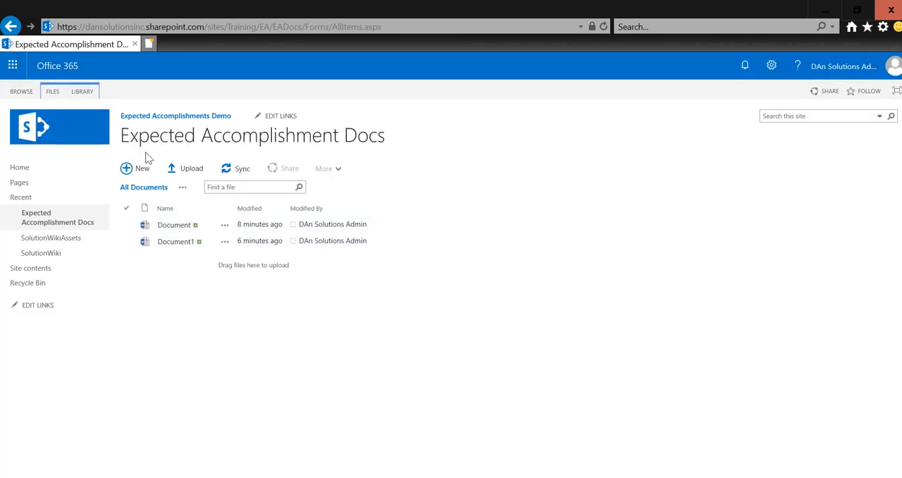
Step: Delete the unused Expected Accomplishment column from the library in its settings
click(88, 94)
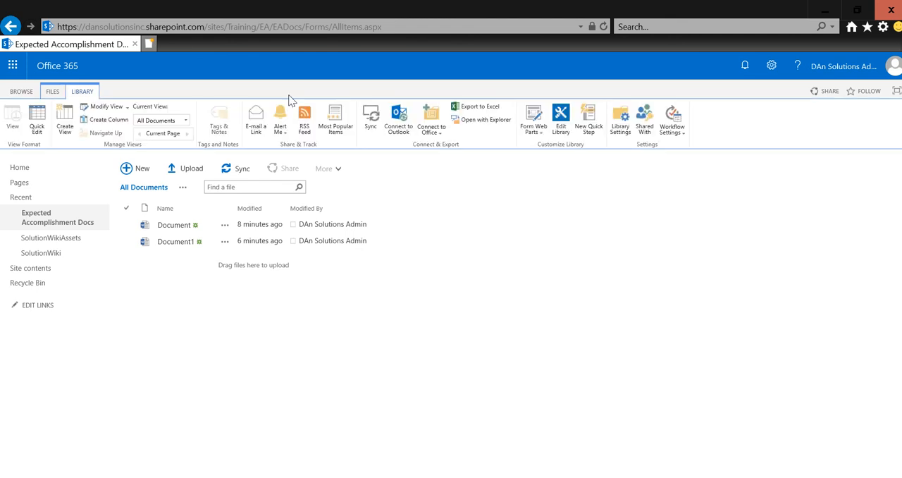
click(631, 136)
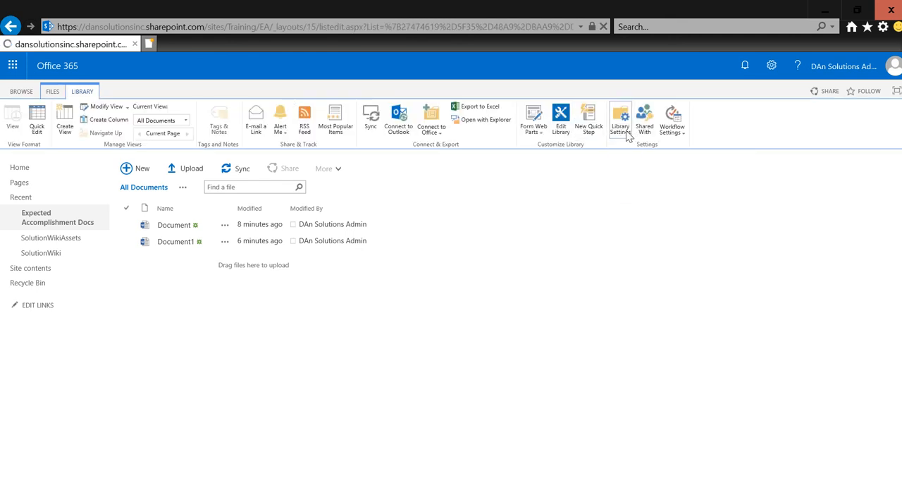
scroll(459, 256, down, 3)
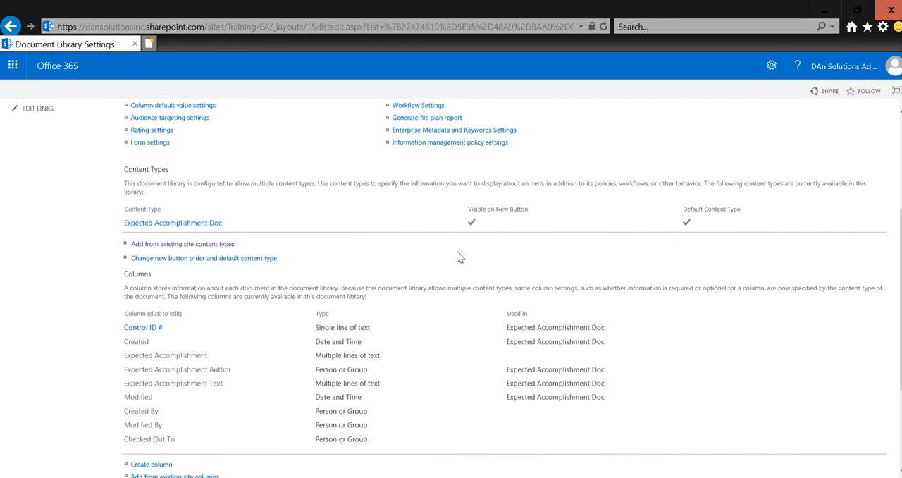
click(197, 358)
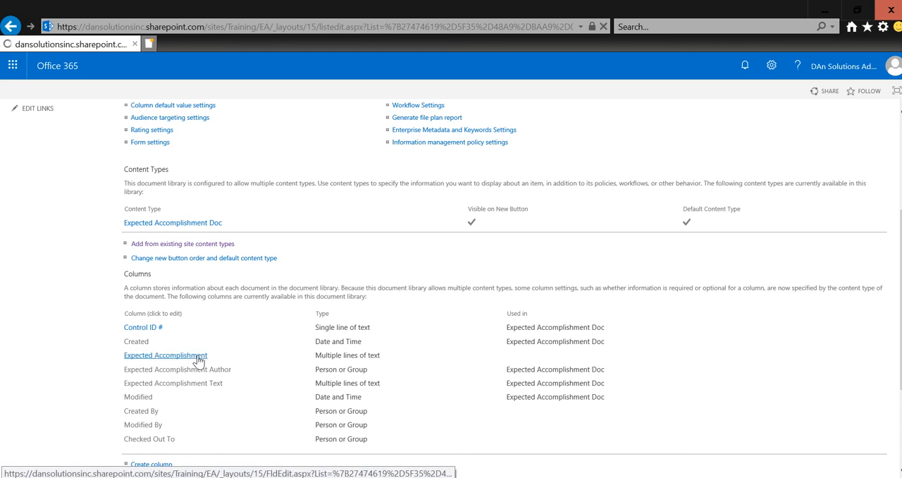
scroll(436, 358, down, 3)
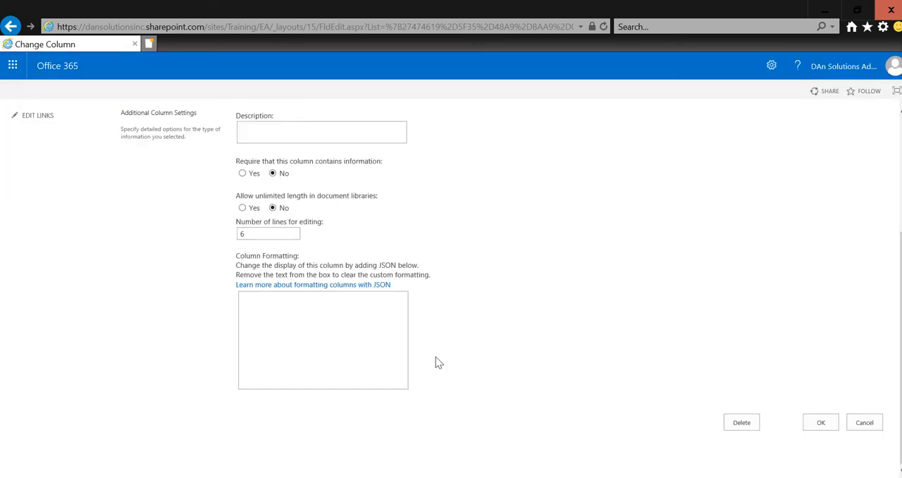
click(744, 428)
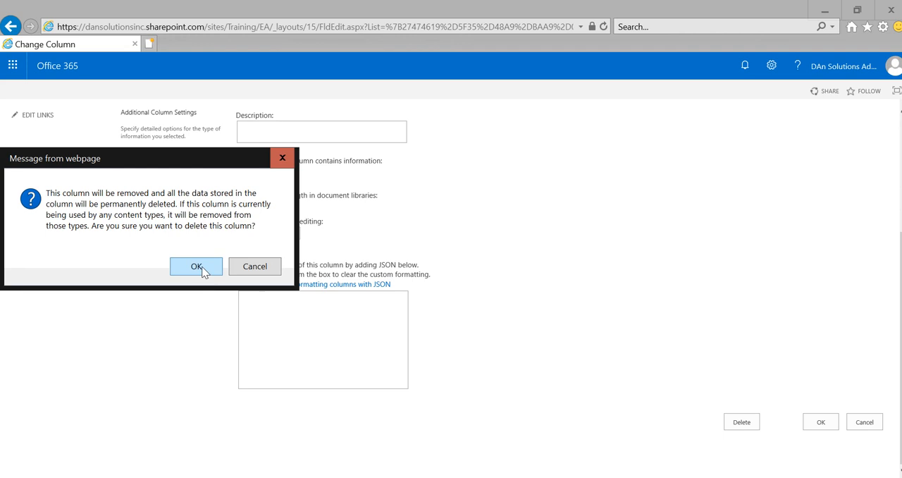
click(197, 267)
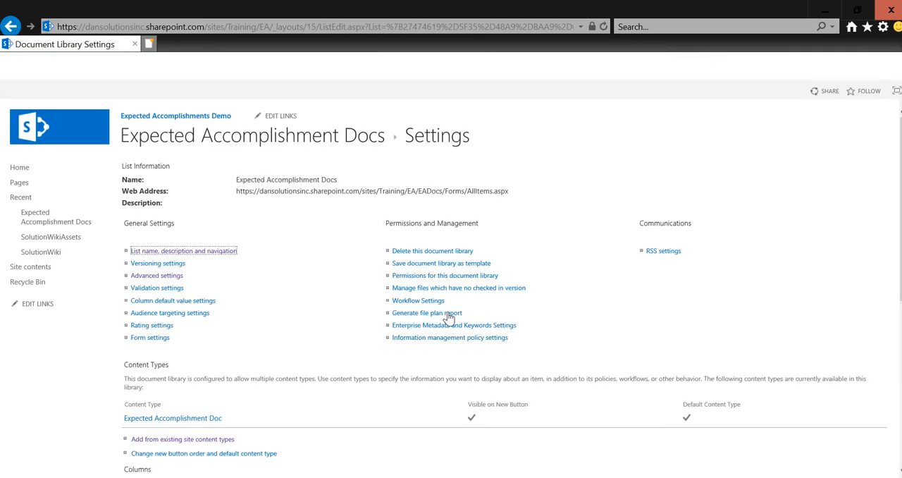
Step: Add the Expected Accomplishment Author and Expected Accomplishment Text columns to the library's All Documents view and save the view
scroll(449, 317, down, 5)
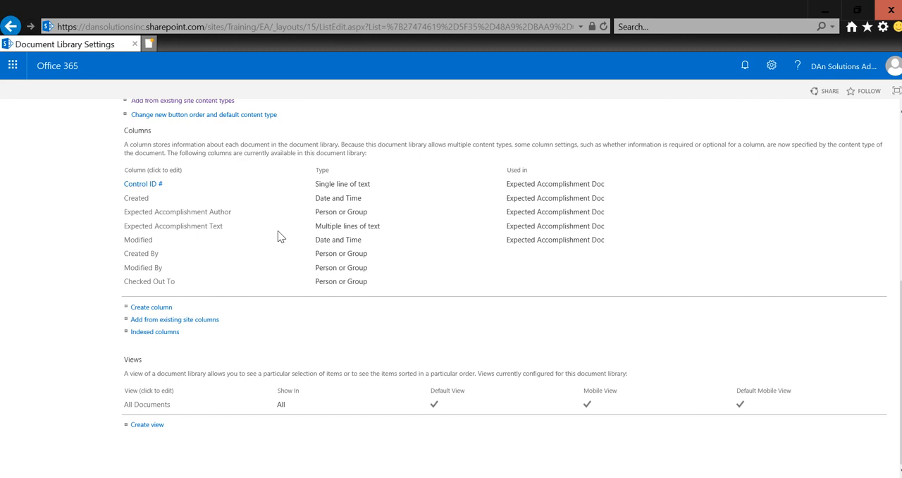
click(141, 410)
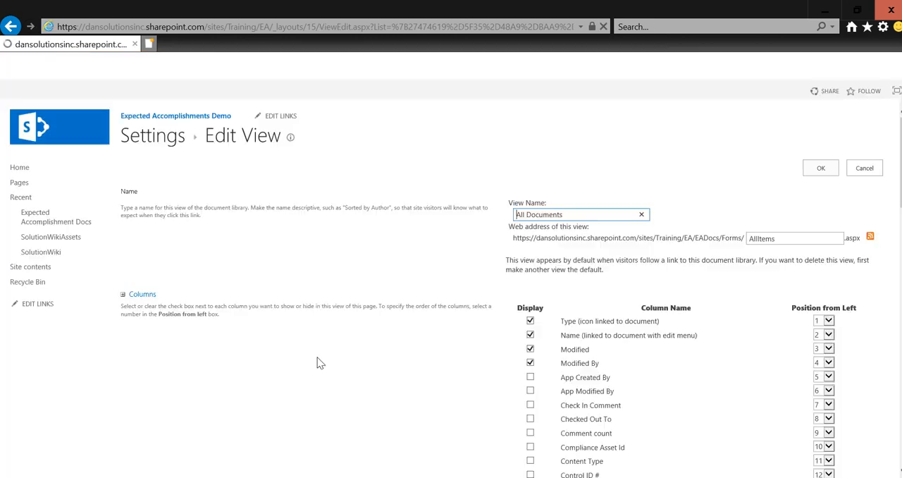
scroll(316, 362, down, 3)
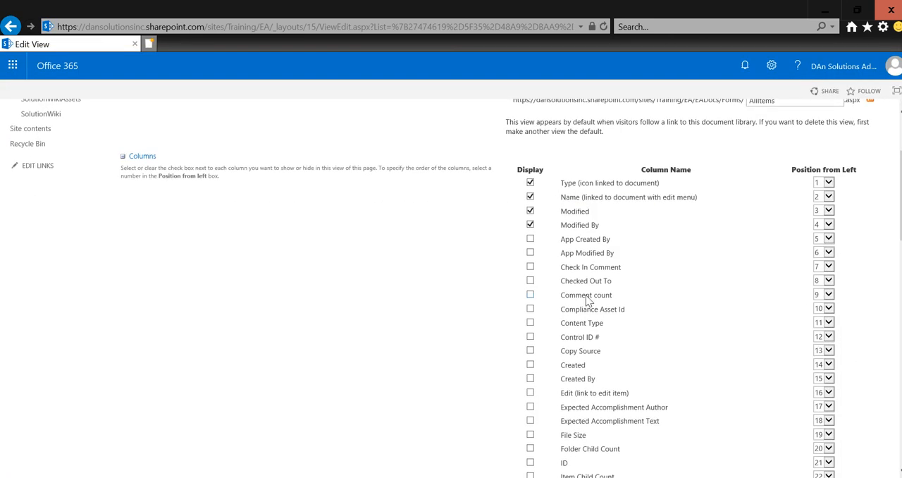
scroll(587, 301, down, 1)
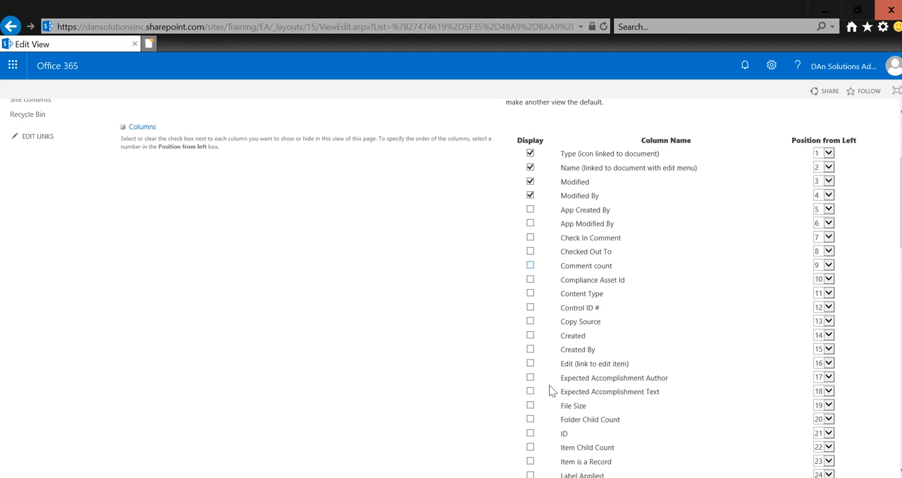
click(530, 378)
click(531, 391)
scroll(533, 397, up, 3)
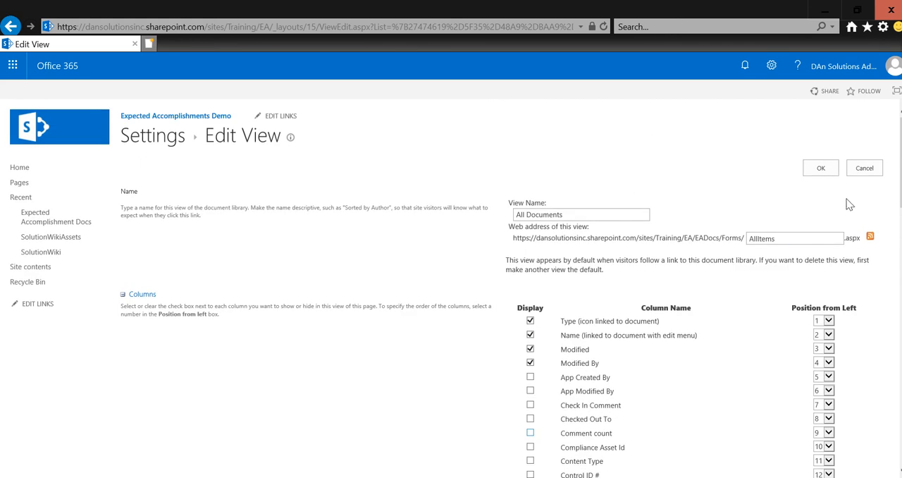
click(819, 169)
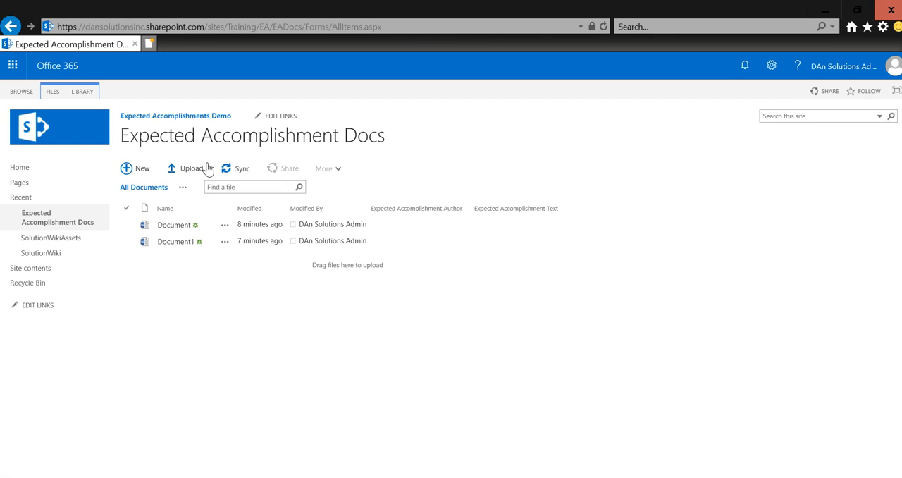
Step: In Quick Edit, set Expected Accomplishment Author to DAn Solutions Admin for both Document and Document1
click(82, 96)
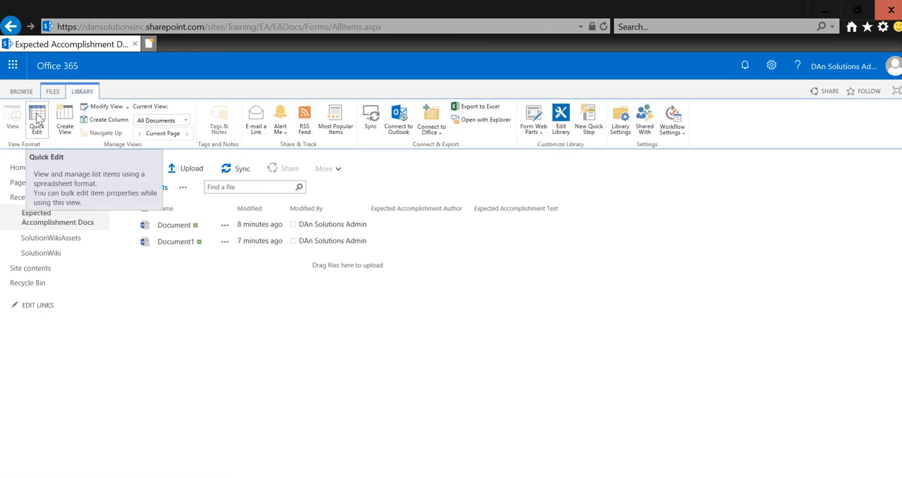
click(36, 122)
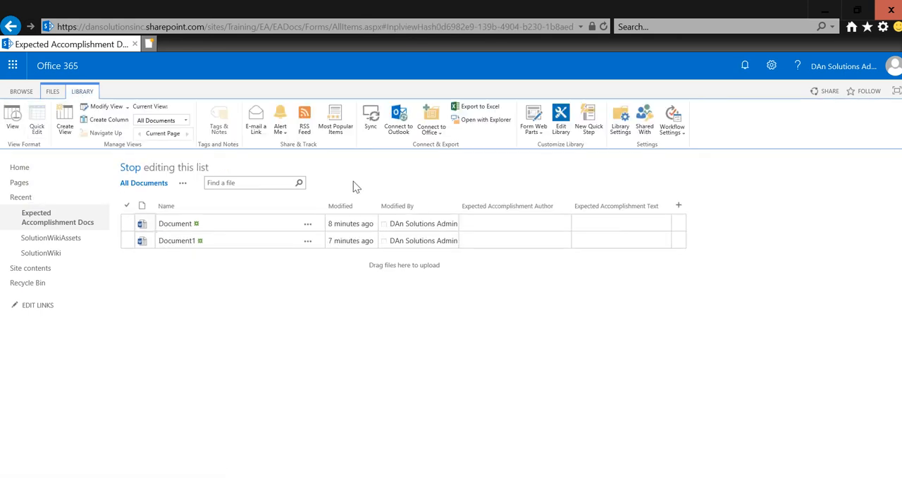
click(494, 222)
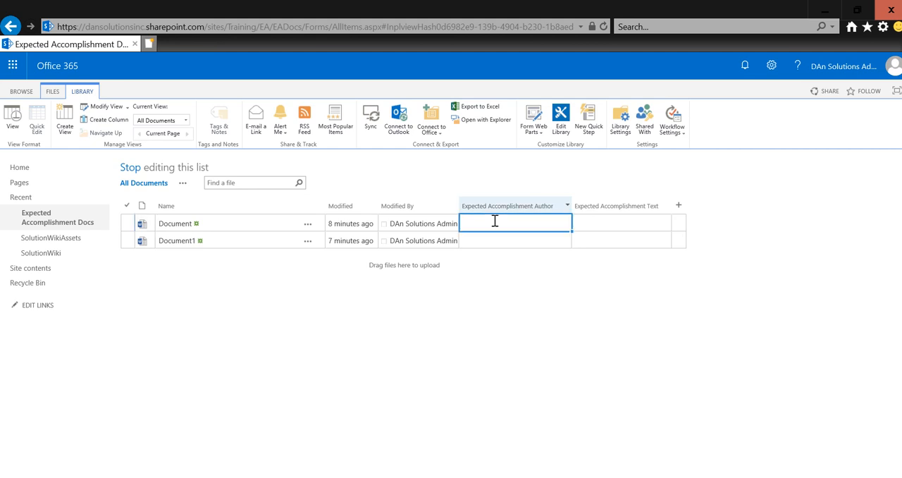
text(na)
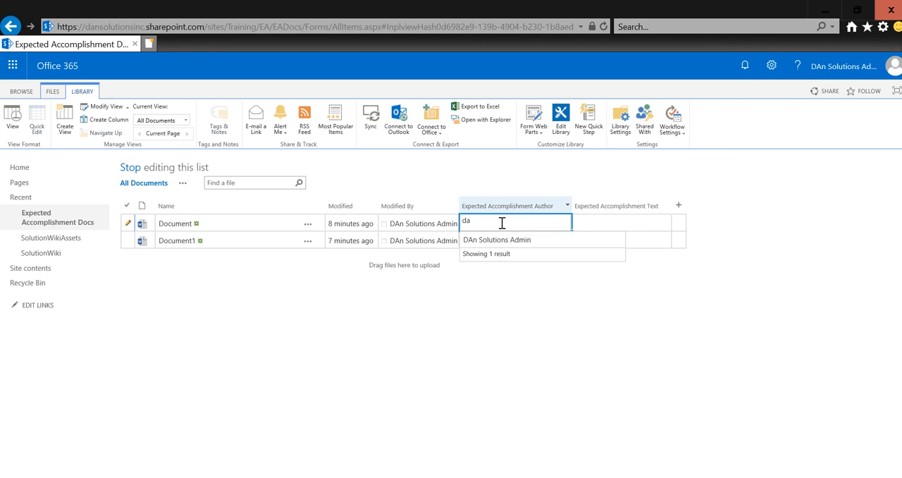
click(505, 240)
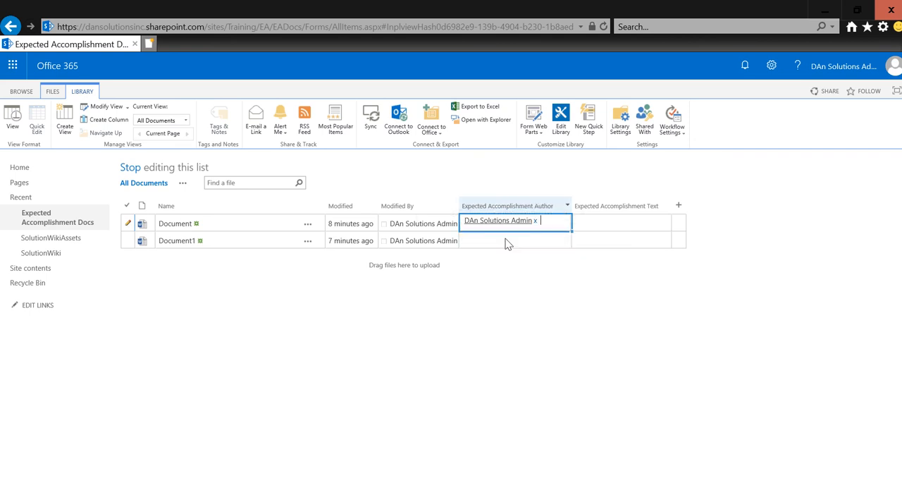
click(506, 238)
text(da)
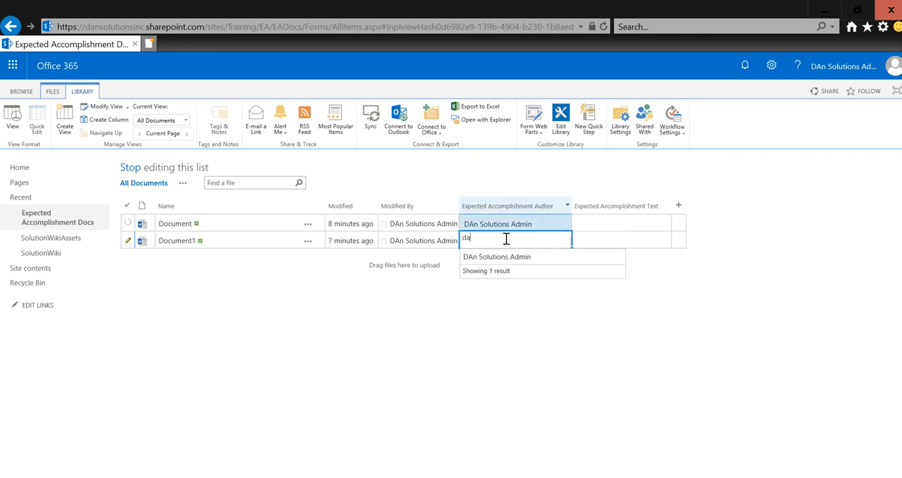
click(506, 257)
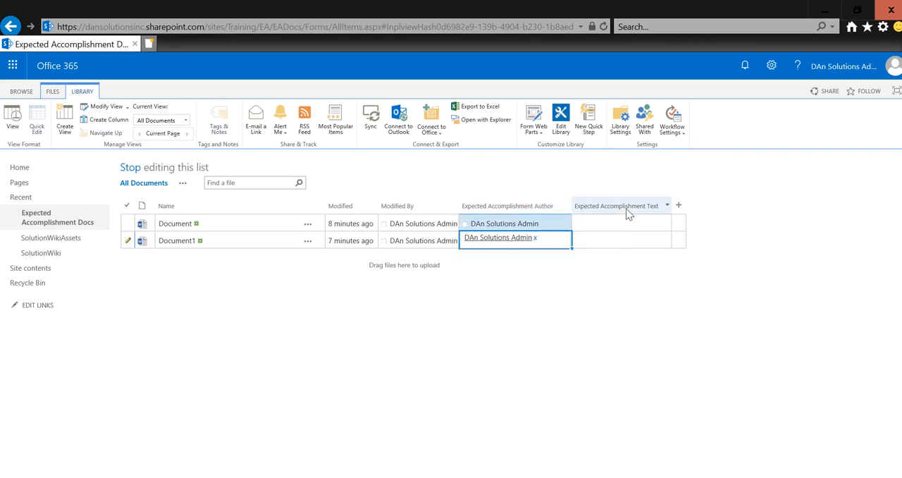
Step: Enter "I'm an expected accomplishment. :)" as the Expected Accomplishment Text of Document
click(621, 226)
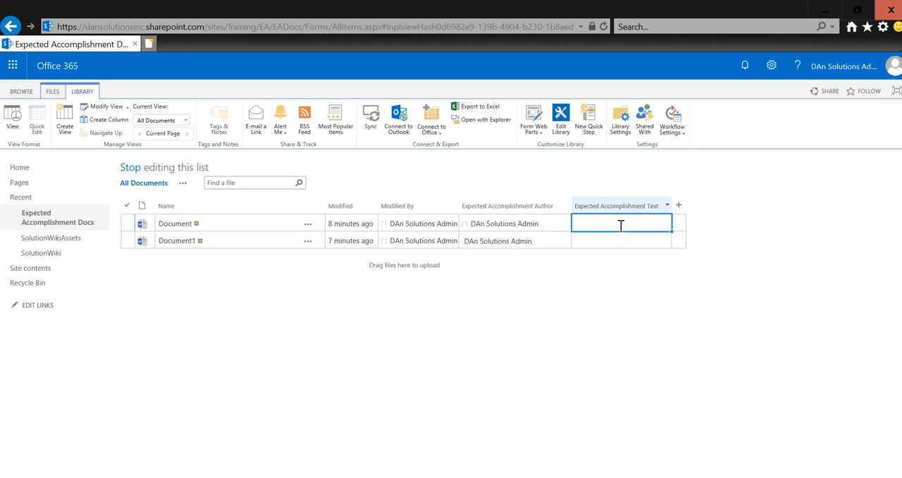
text(I)
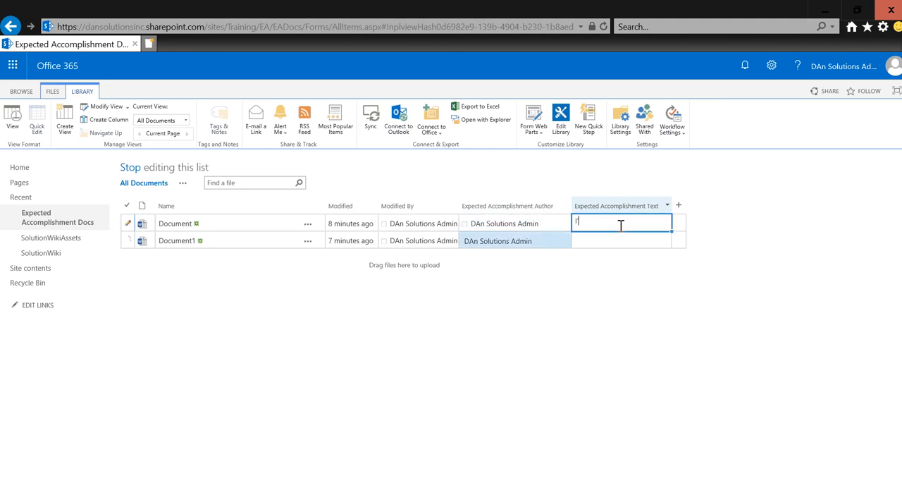
text('m j)
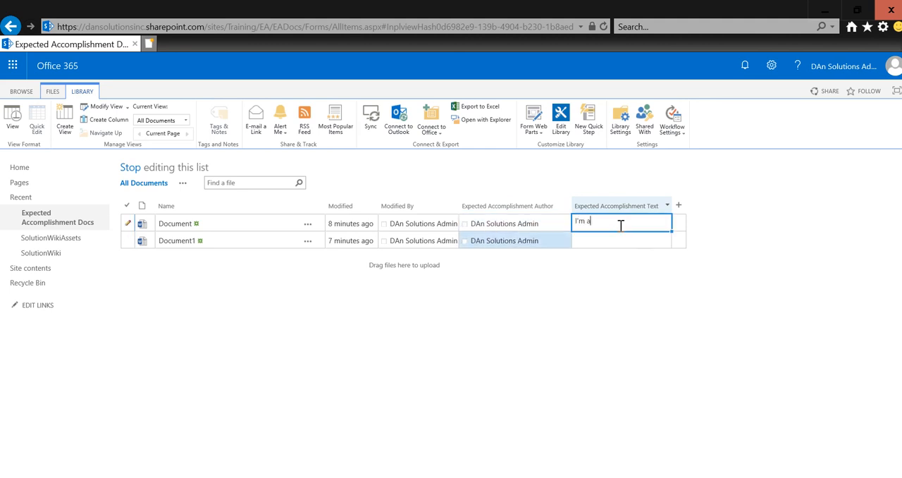
text(n expected accomplishment. :))
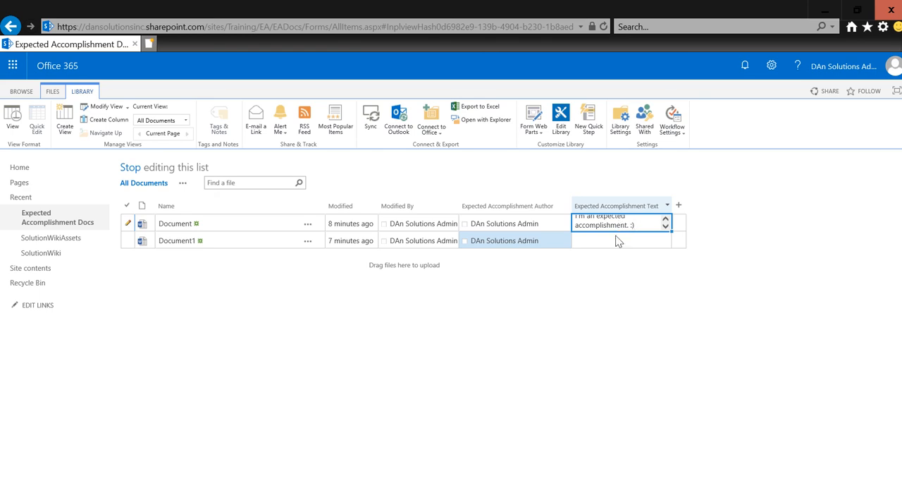
Step: Enter "I hope to be a good project." as Document1's Expected Accomplishment Text and finish editing the list
click(617, 237)
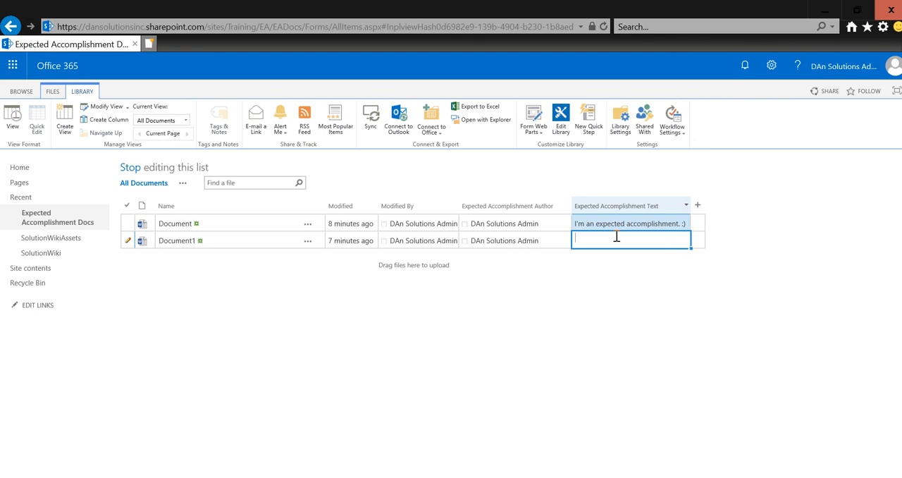
text(I hope to be a good project.)
key(Return)
click(287, 240)
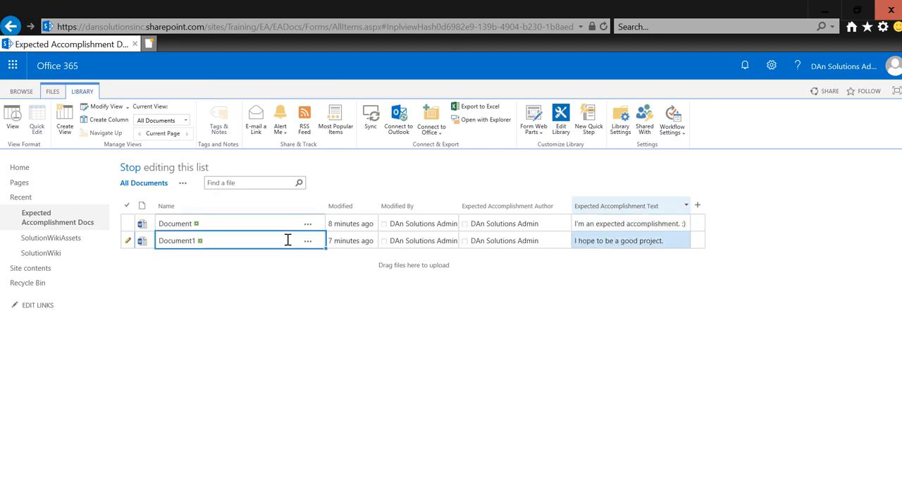
click(130, 168)
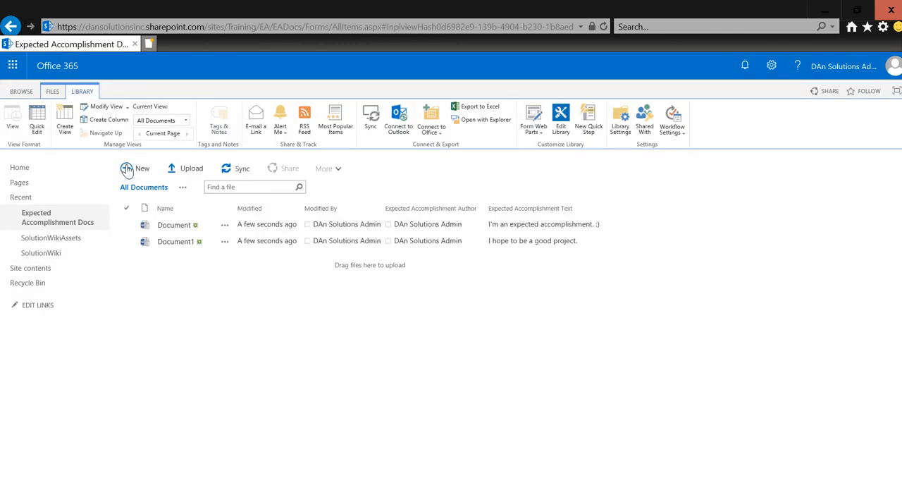
Step: Open Document from the library for editing in desktop Word and delete all of its body text
click(162, 226)
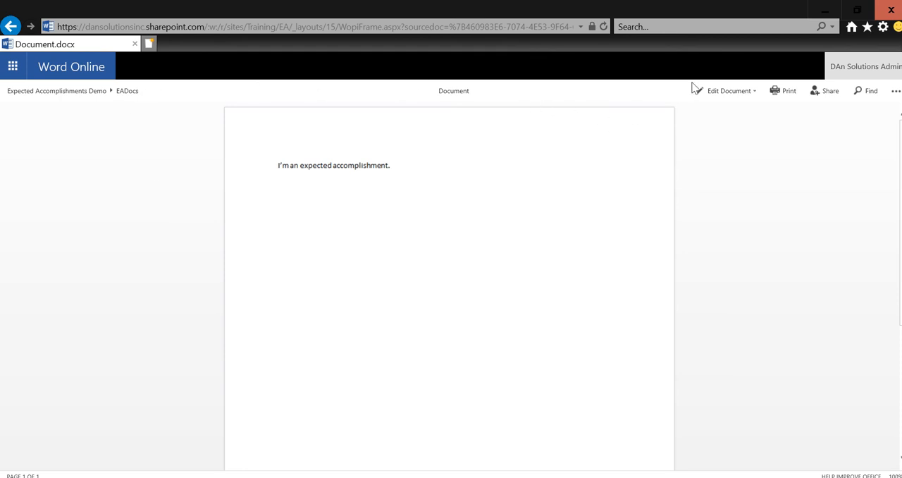
click(731, 92)
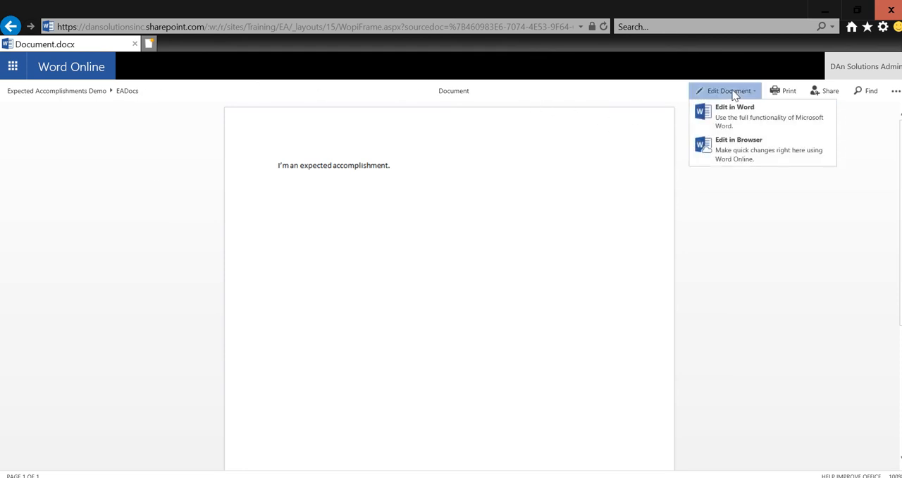
click(740, 123)
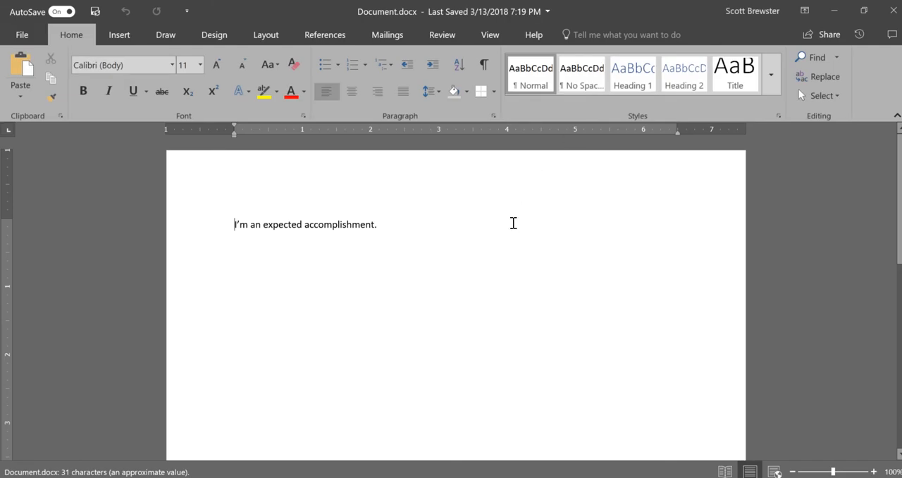
click(513, 222)
key(ctrl+a)
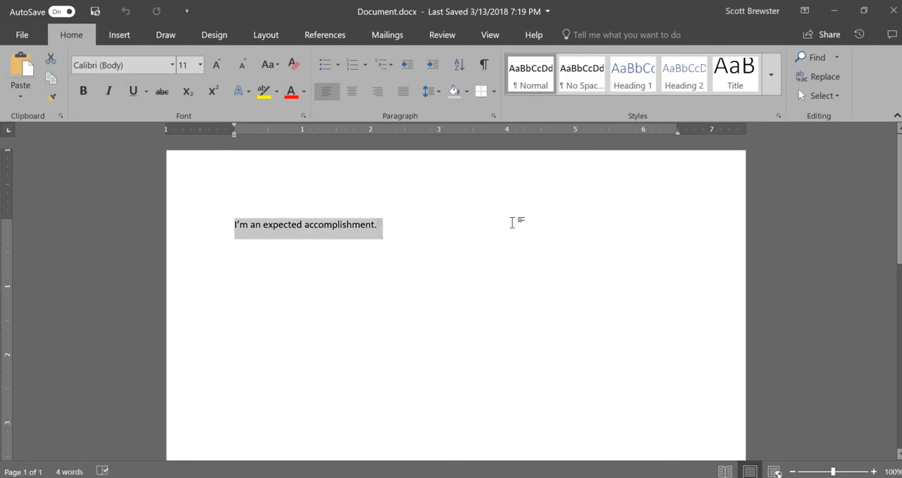
key(Delete)
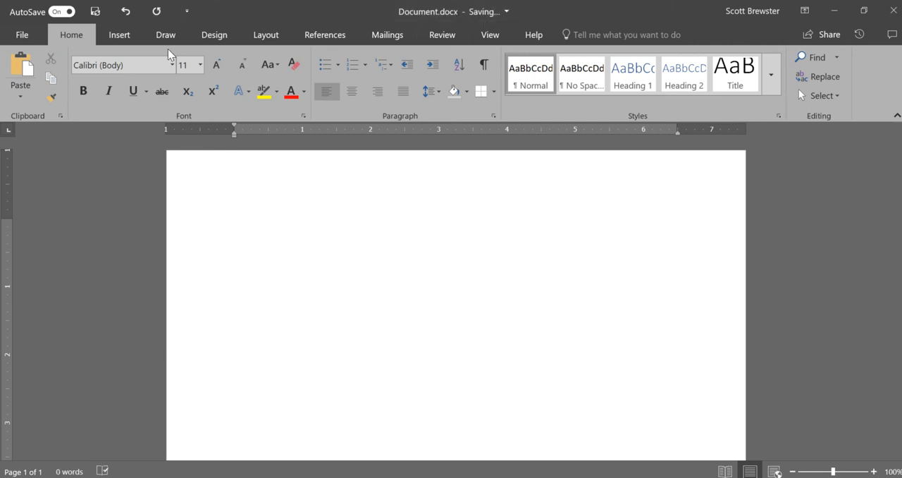
Step: Insert the Title document property as a field at the start of the empty document
click(136, 43)
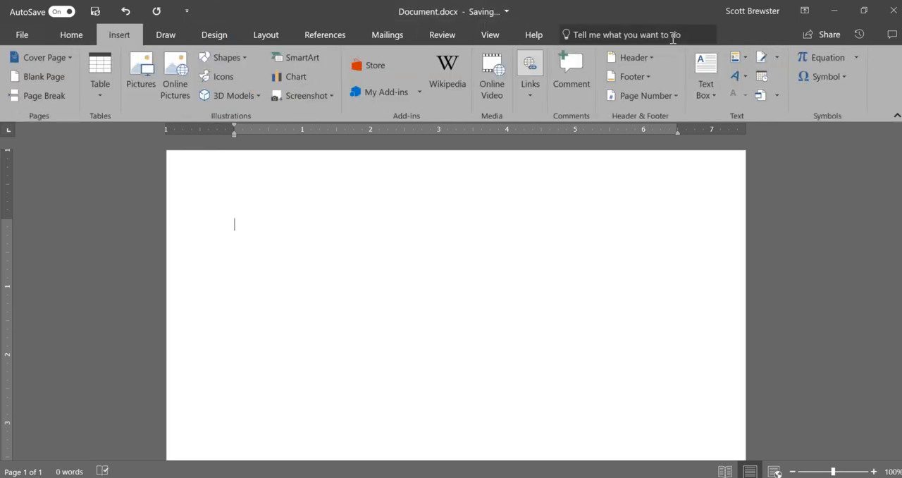
click(736, 58)
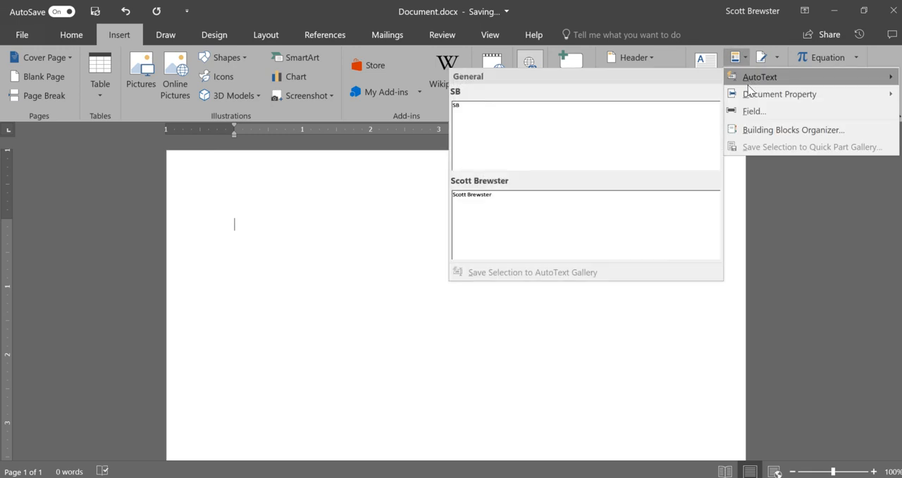
mouse_move(748, 97)
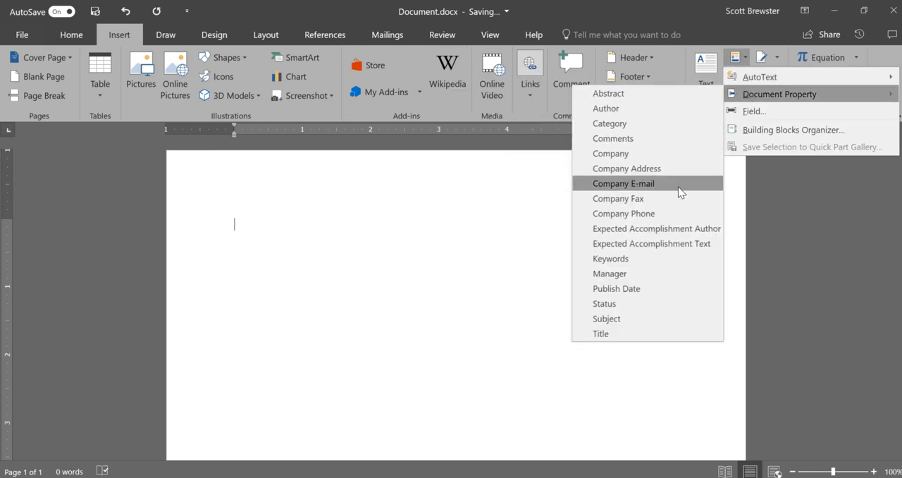
click(639, 335)
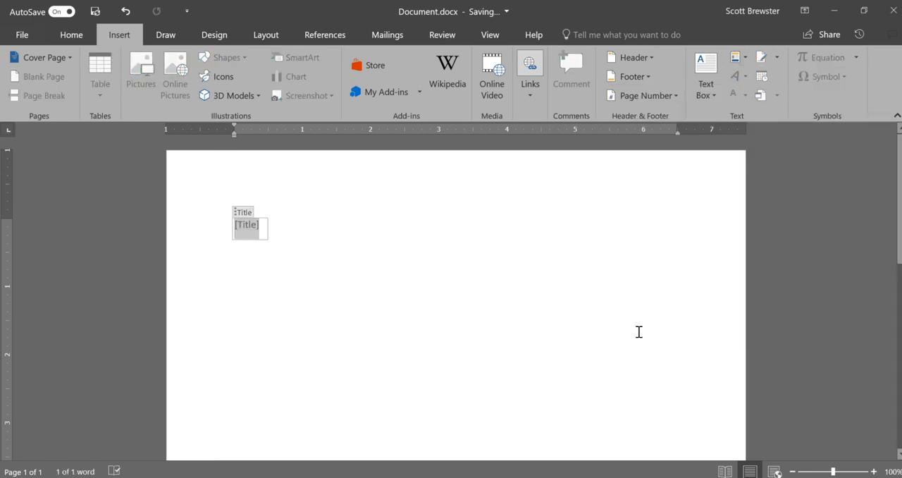
click(638, 332)
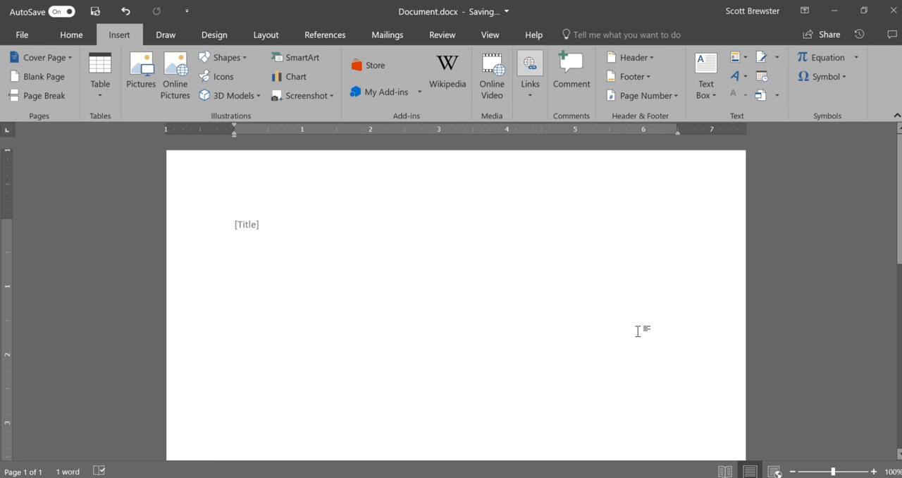
key(BackSpace)
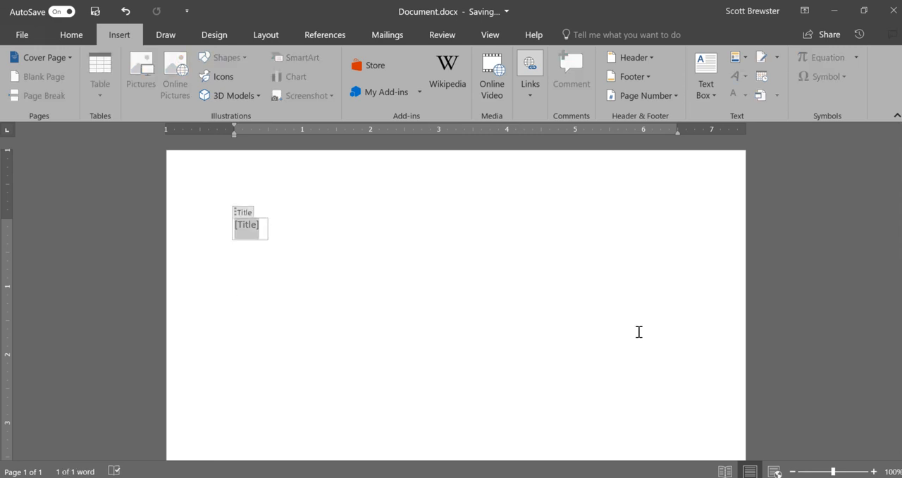
click(638, 332)
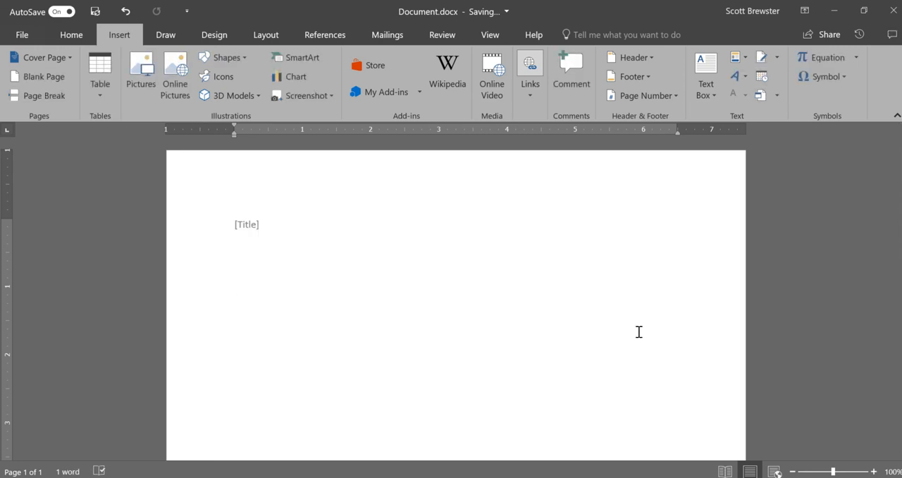
Step: Insert the Expected Accomplishment Text document property as a field below the Title field
click(748, 62)
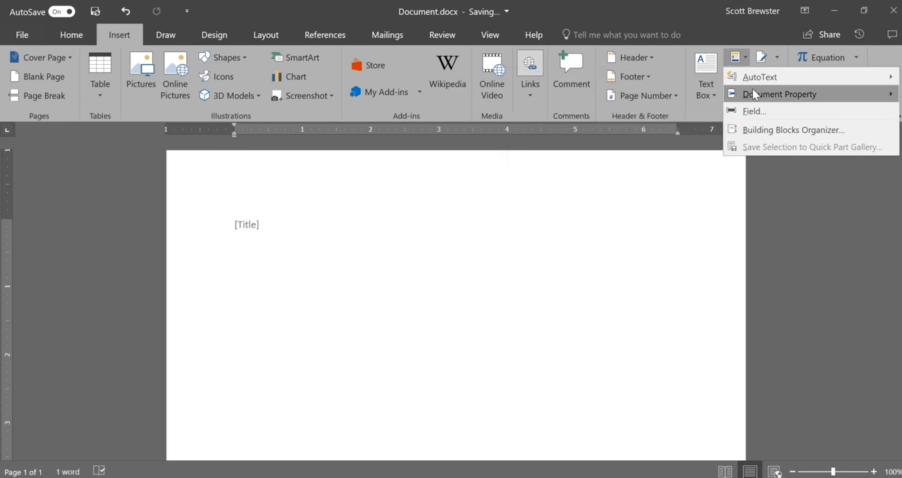
mouse_move(754, 93)
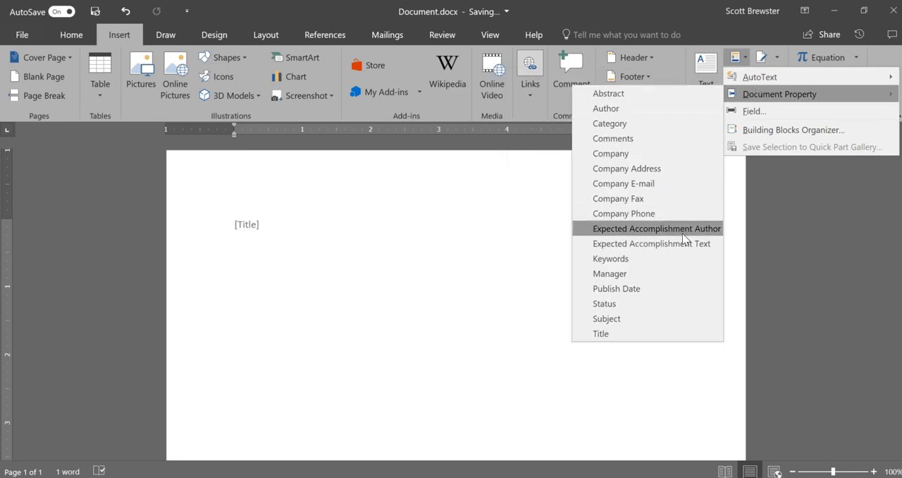
click(651, 243)
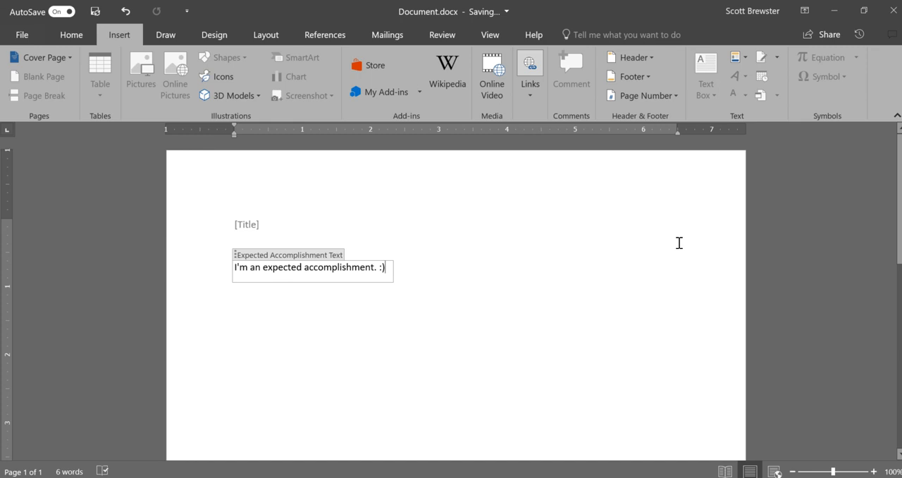
click(506, 303)
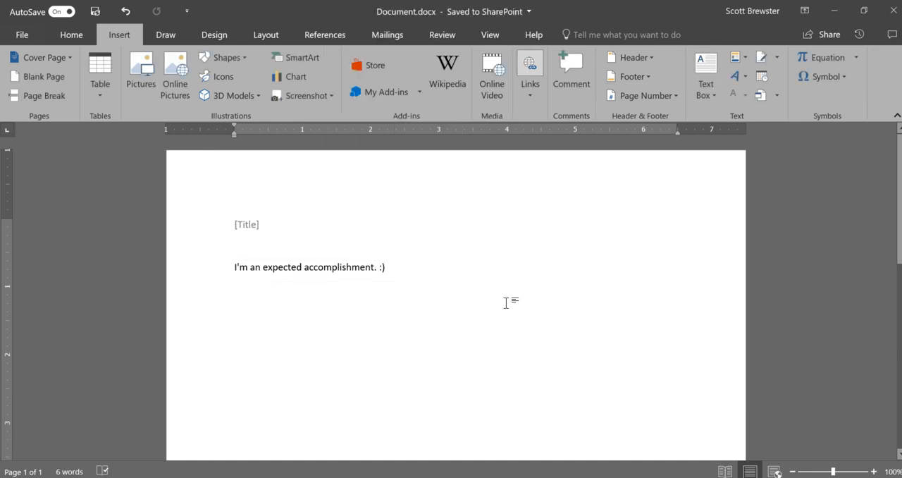
Step: Insert the Expected Accomplishment Author document property as a field below the Expected Accomplishment Text field
click(744, 58)
mouse_move(765, 95)
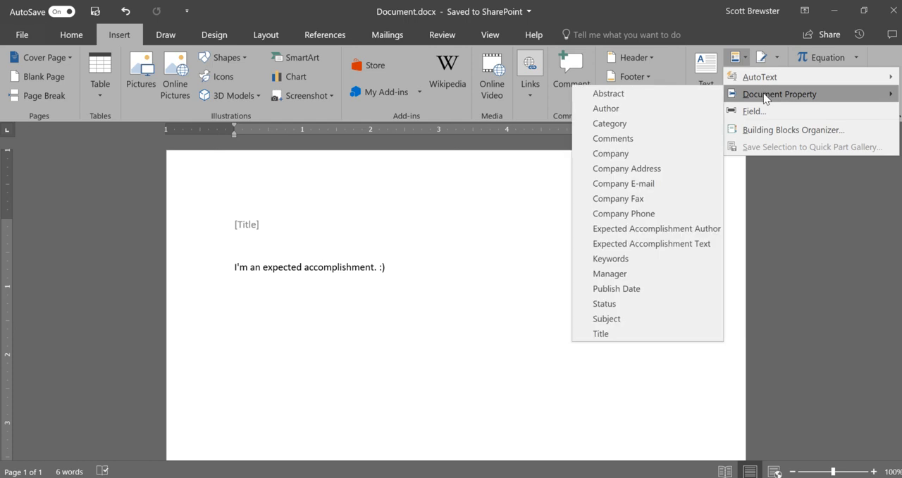
click(659, 232)
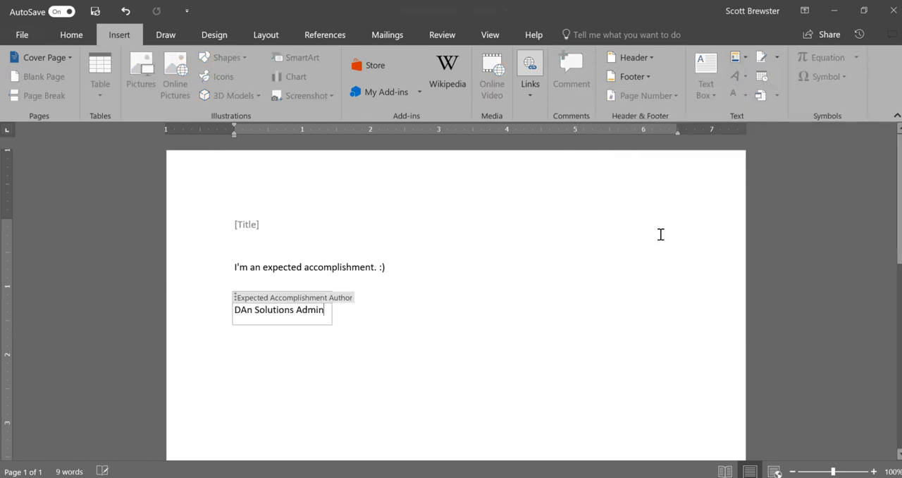
key(ctrl+a)
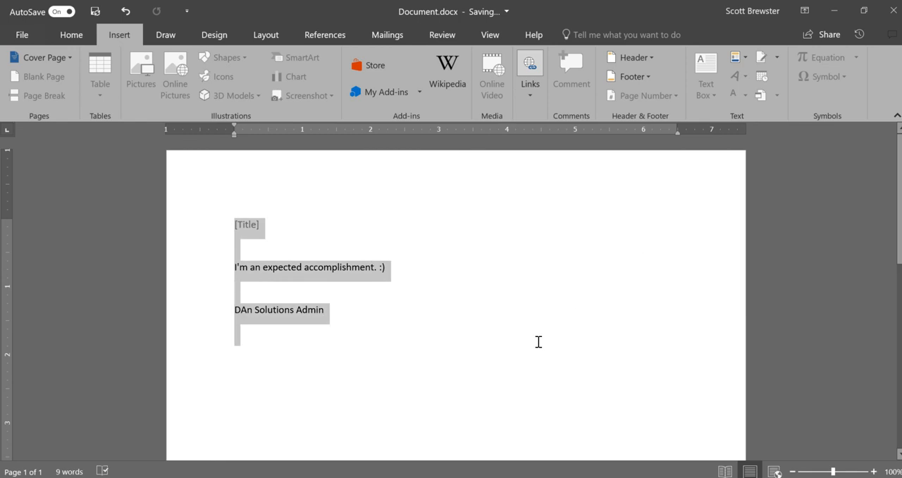
click(537, 341)
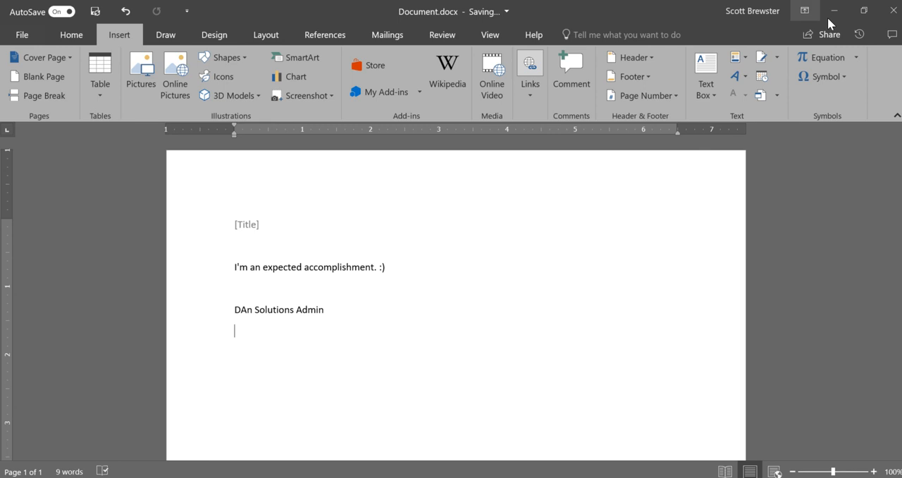
Step: Close the document in Word and reopen it in Word Online from the Expected Accomplishment Docs library to check its fields
click(892, 11)
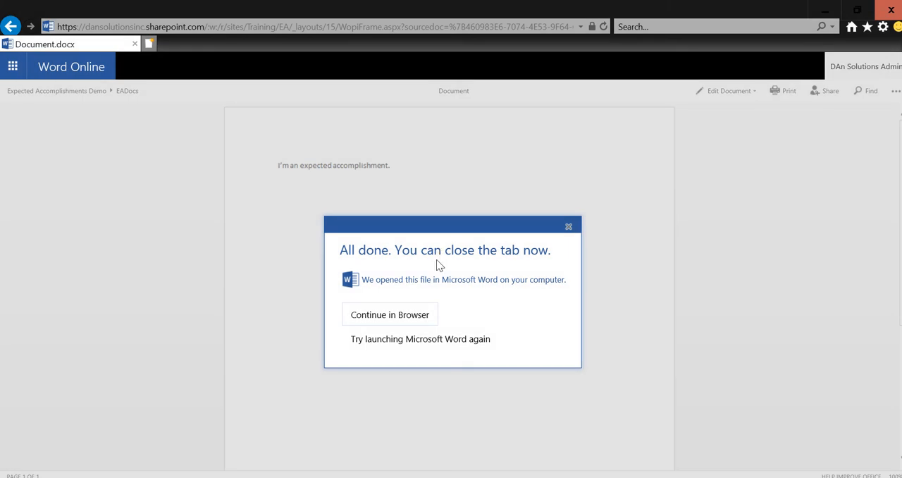
click(568, 227)
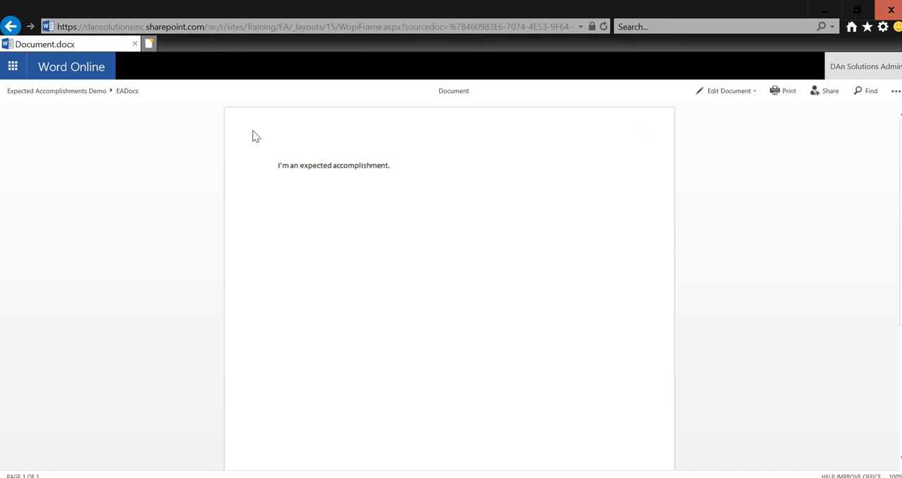
click(88, 94)
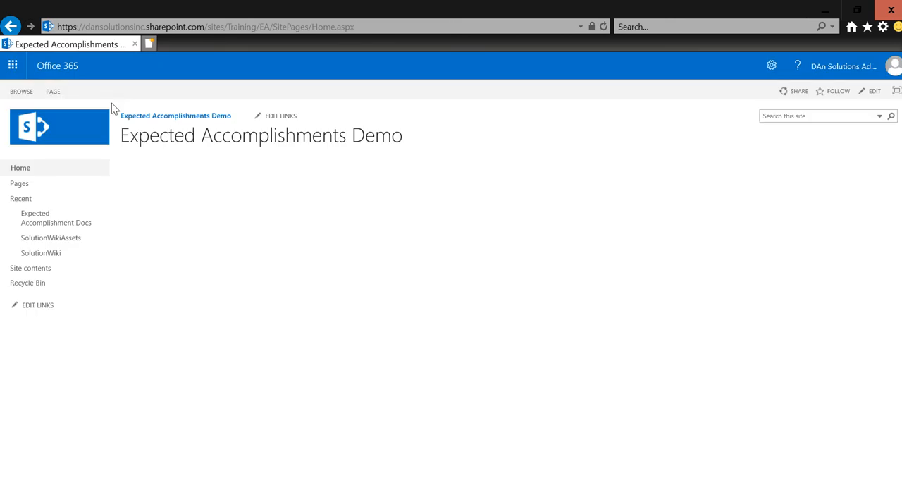
click(31, 236)
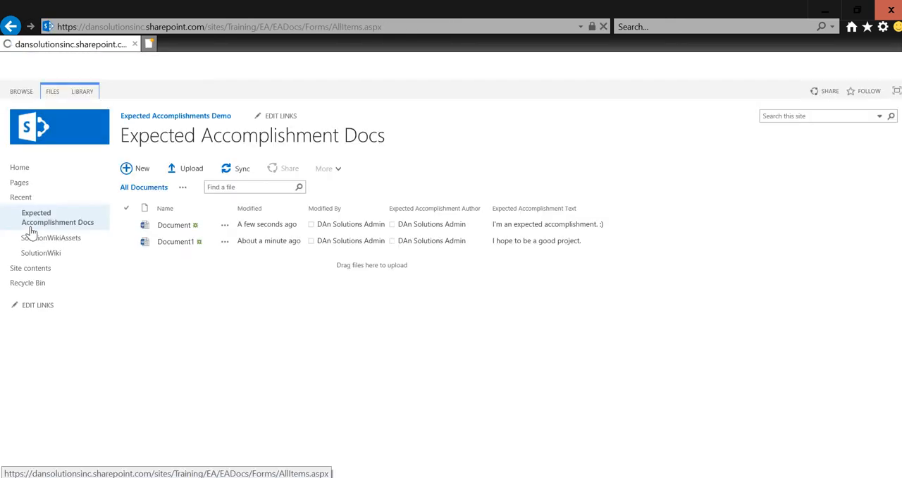
click(170, 227)
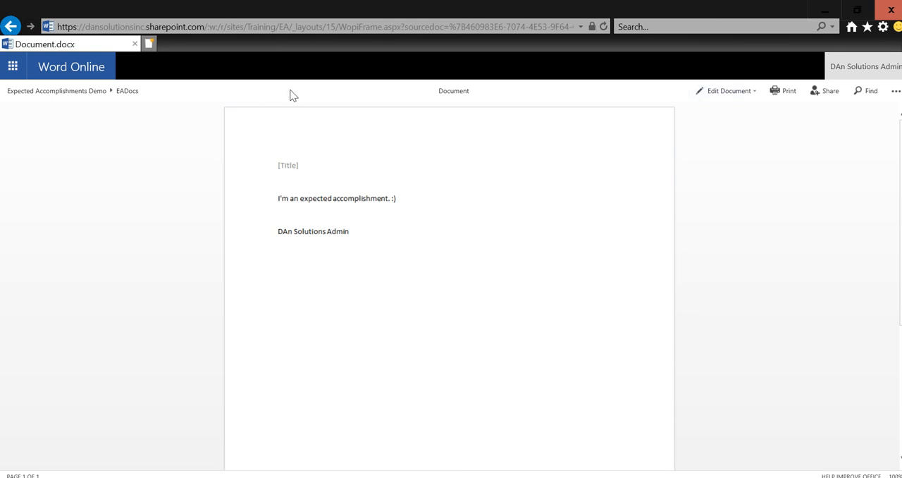
Step: Return to the Expected Accomplishment Docs library and start downloading Document, choosing to save it under a different name
click(126, 92)
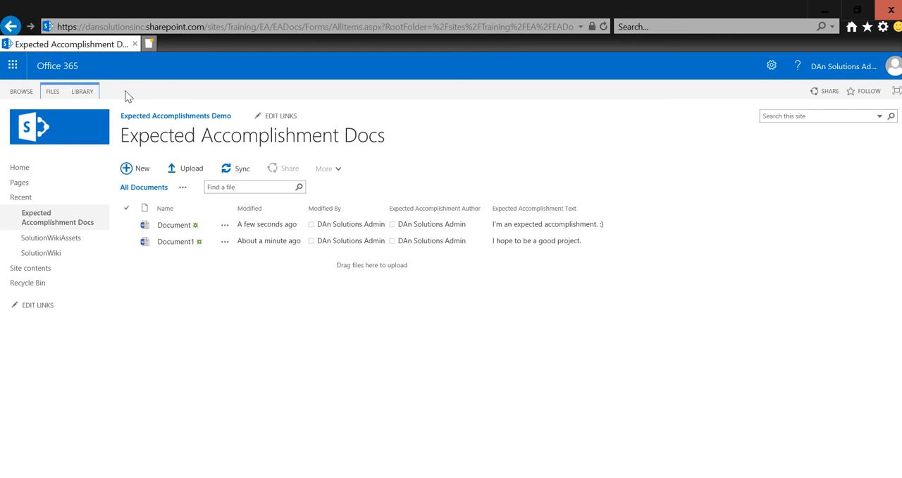
click(225, 227)
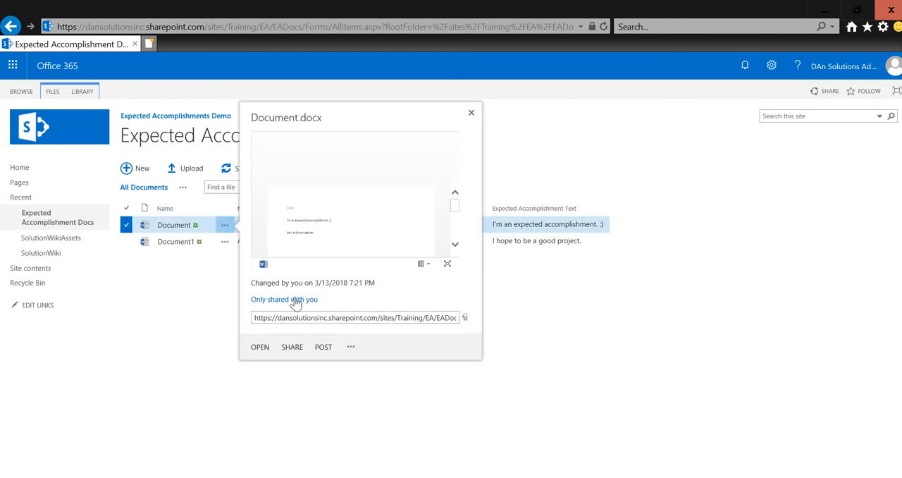
click(352, 348)
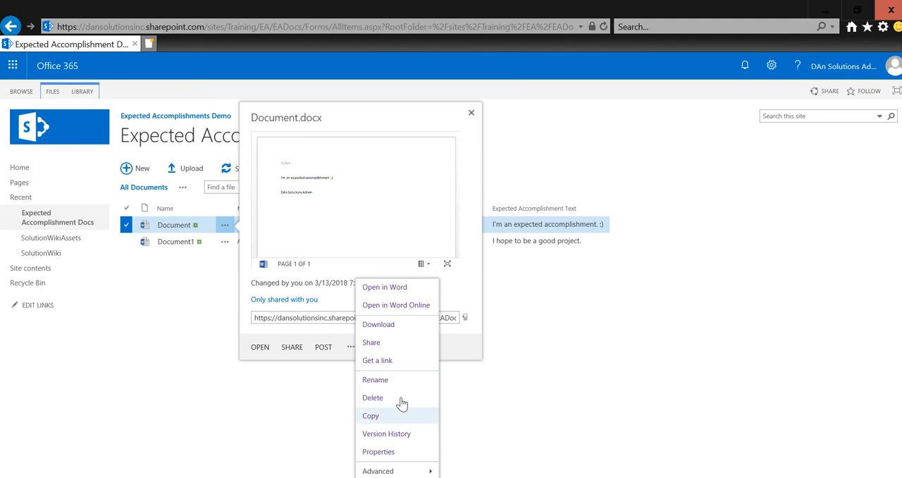
click(413, 332)
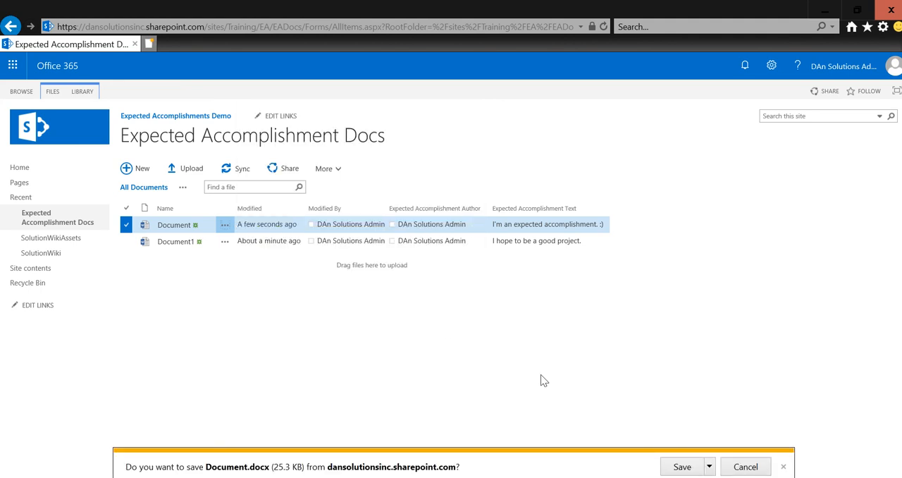
click(709, 467)
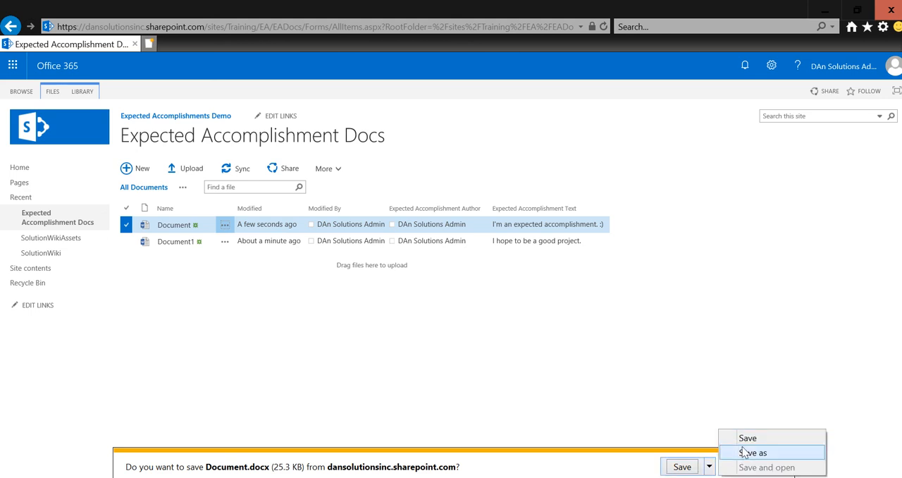
click(743, 453)
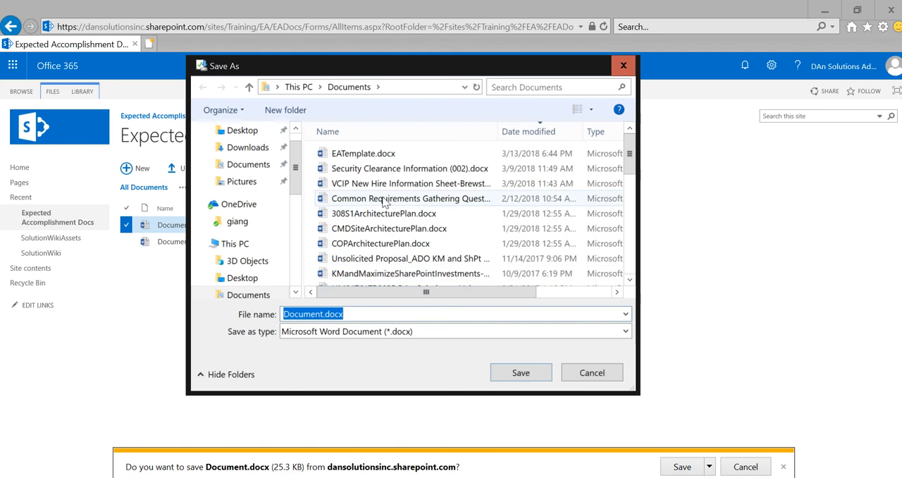
Step: Save the downloaded file in the Documents folder as EATemplateWQuickParts.docx, basing the name on EATemplate.docx
click(384, 160)
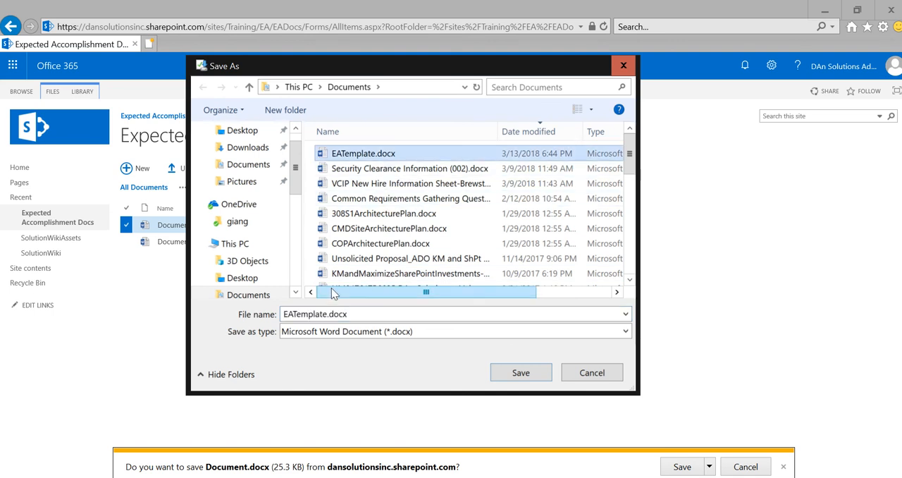
double_click(327, 317)
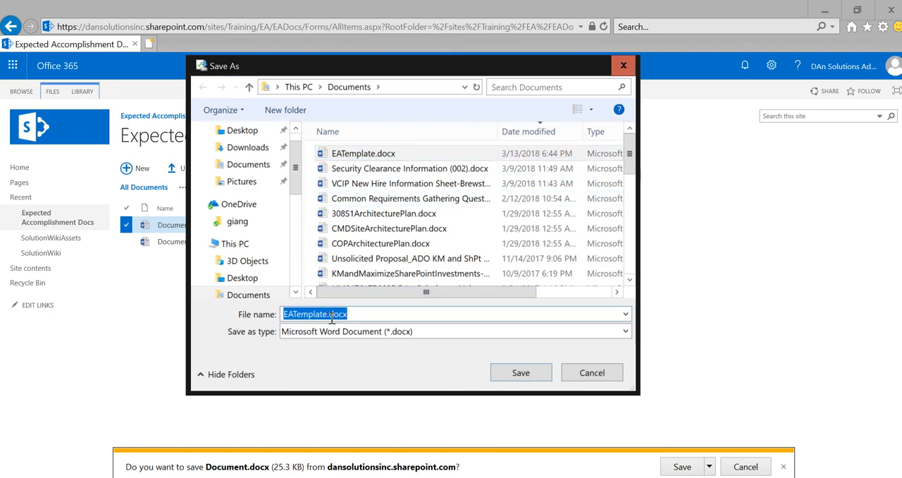
click(332, 317)
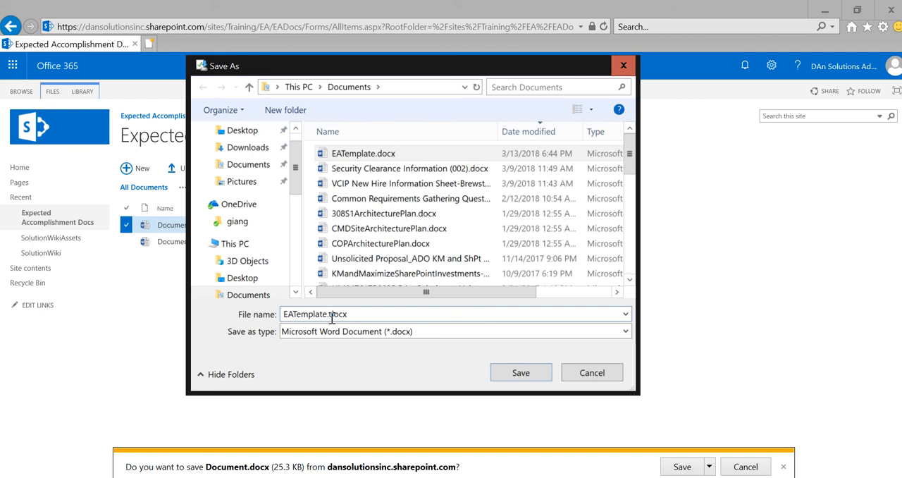
text(WQuick)
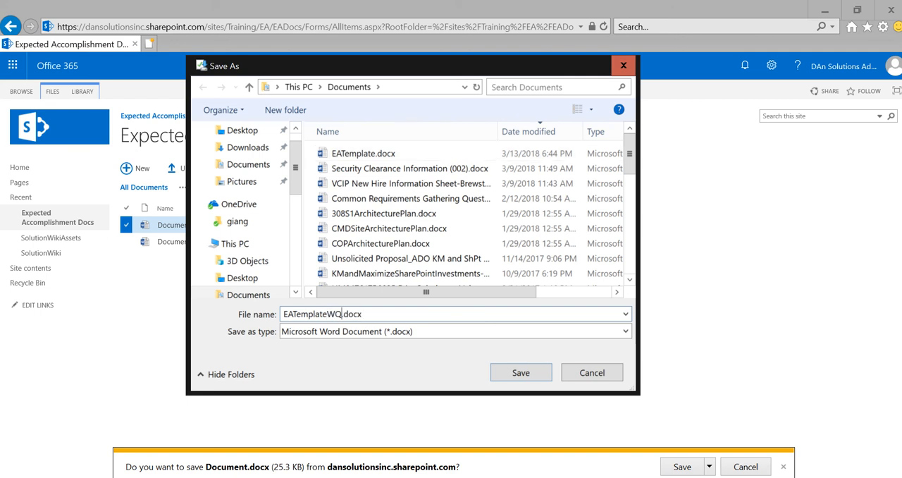
text(Parts)
click(508, 373)
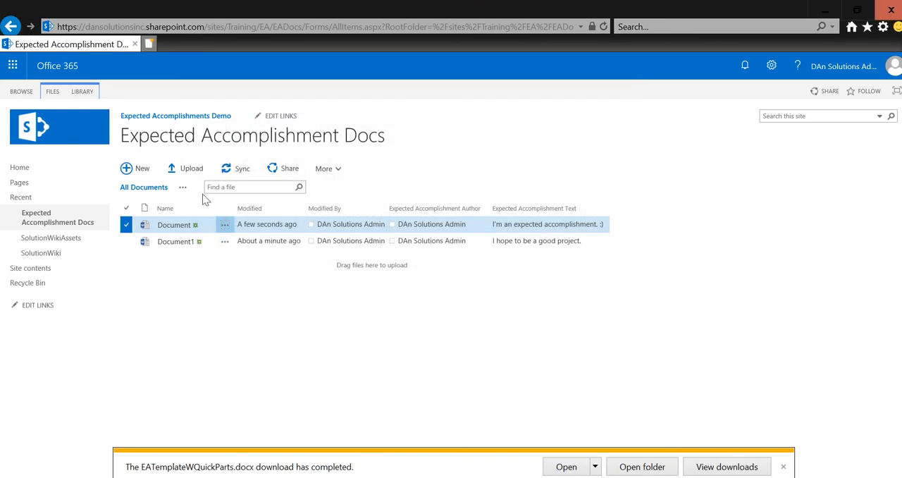
Step: Open the list of site content types from the settings of the Expected Accomplishments Demo site
click(82, 92)
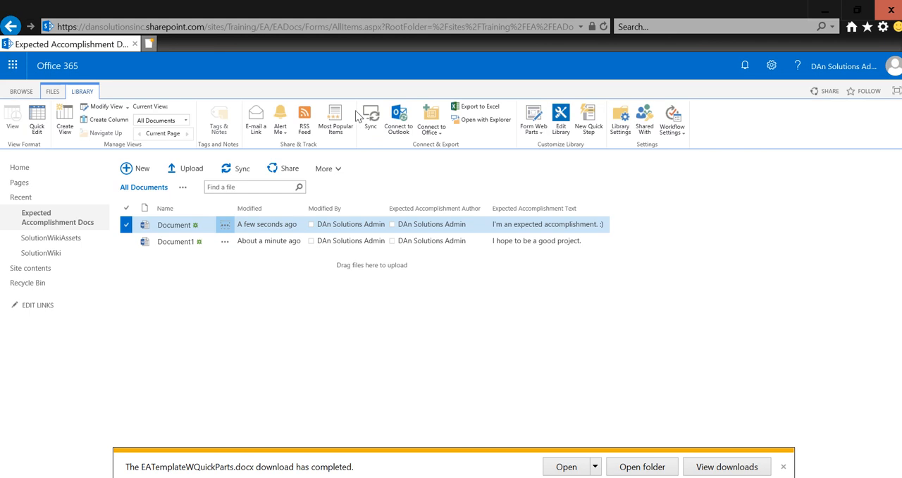
click(771, 80)
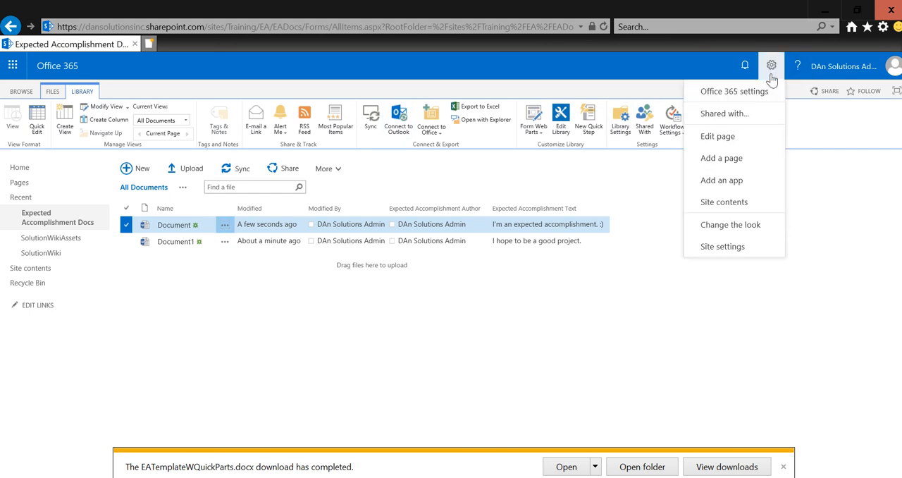
click(738, 252)
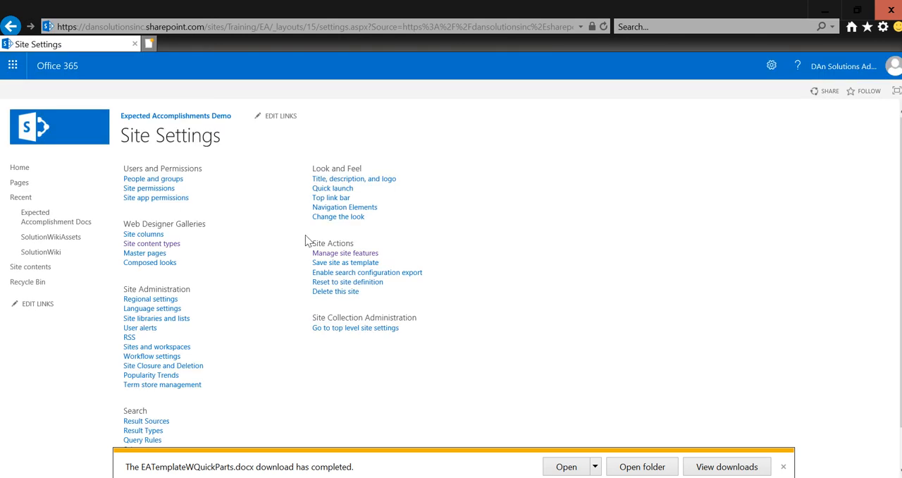
click(169, 247)
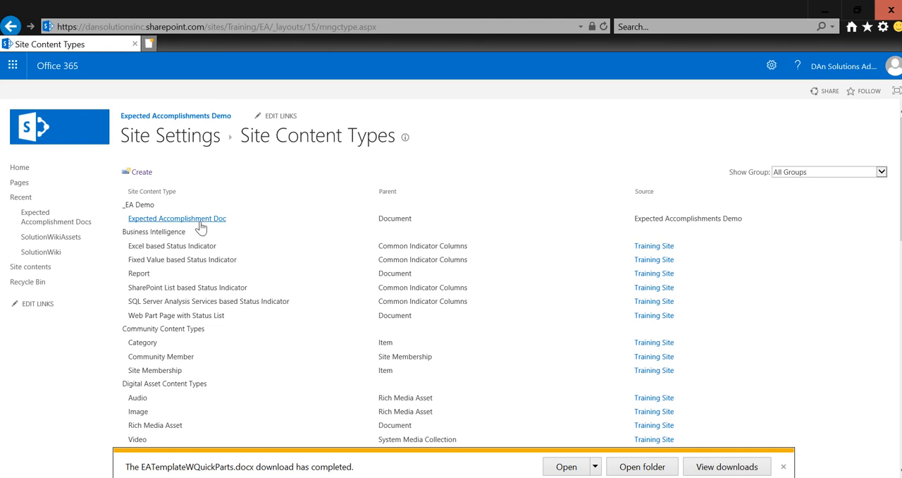
Step: Upload EATemplateWQuickParts.docx from the Documents folder as the new document template for the Expected Accomplishment Doc content type
click(201, 223)
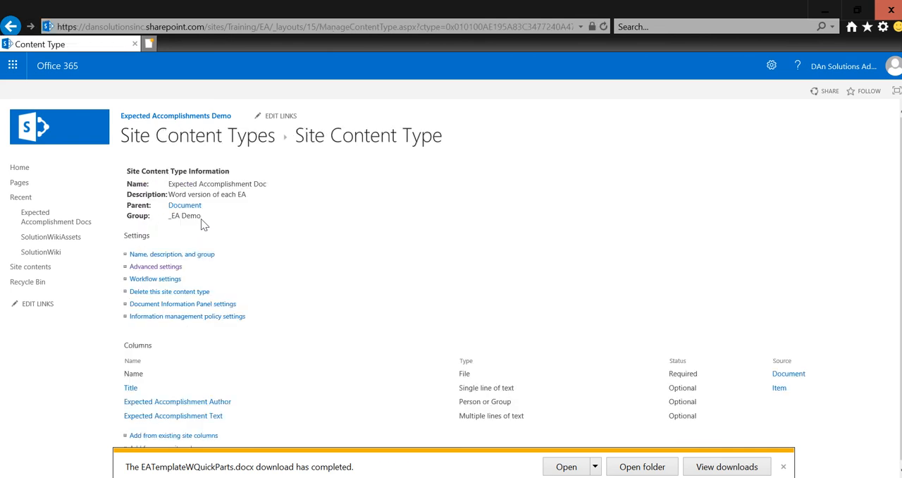
click(167, 268)
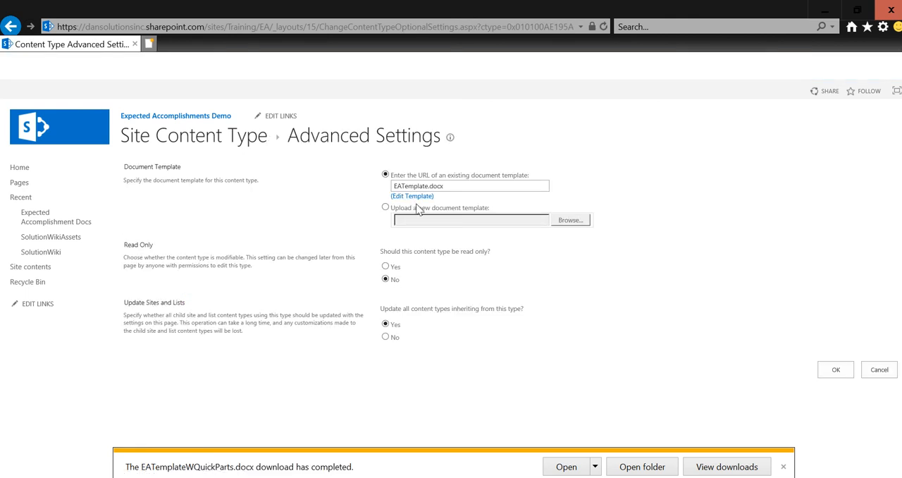
click(418, 209)
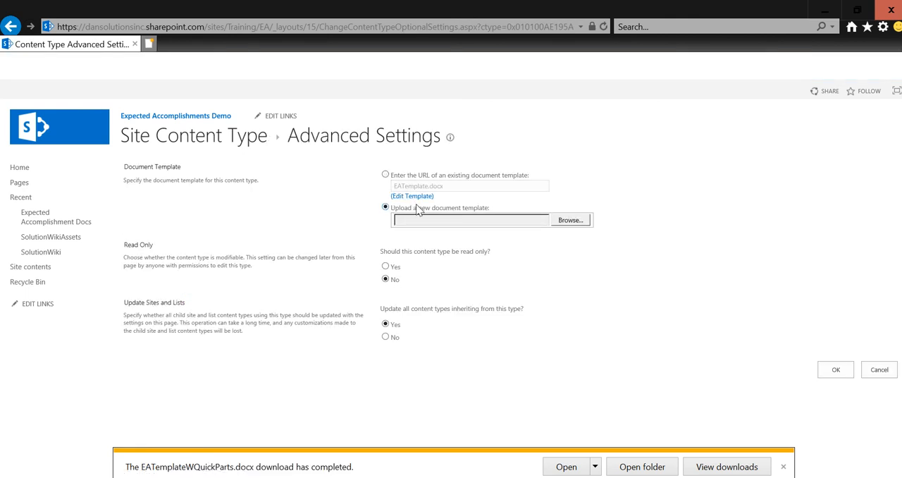
click(570, 220)
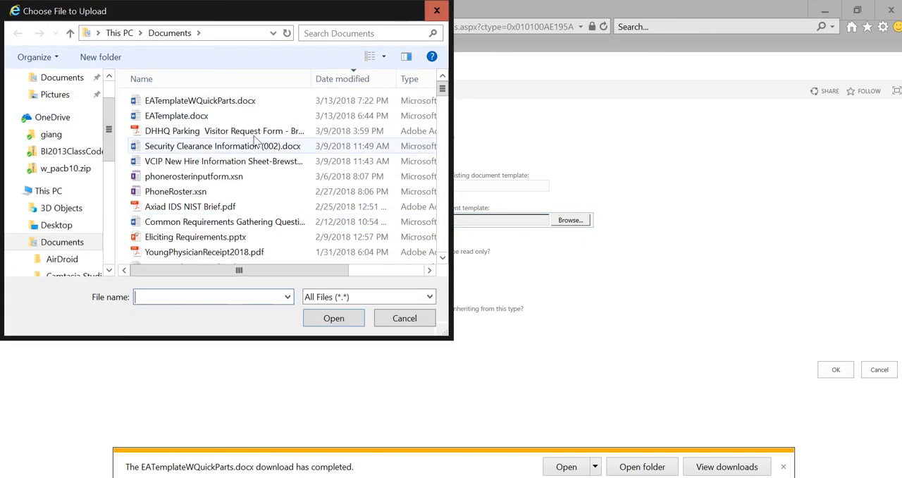
click(211, 101)
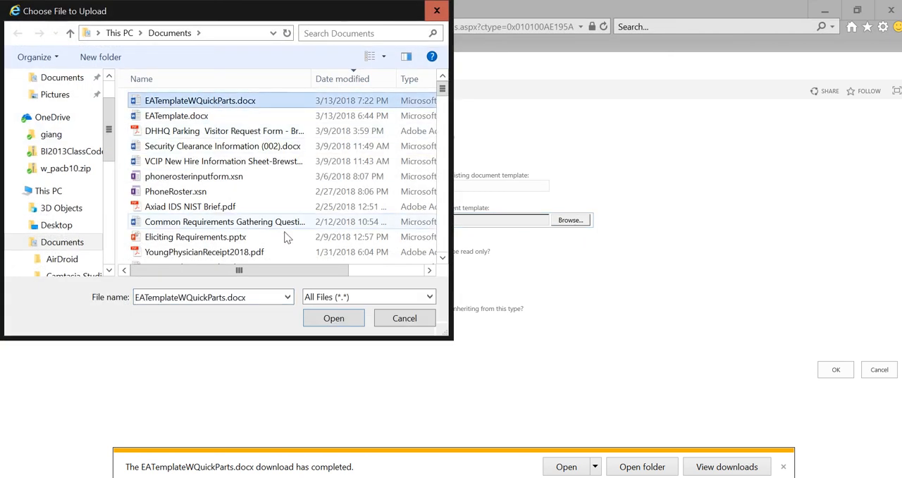
click(313, 317)
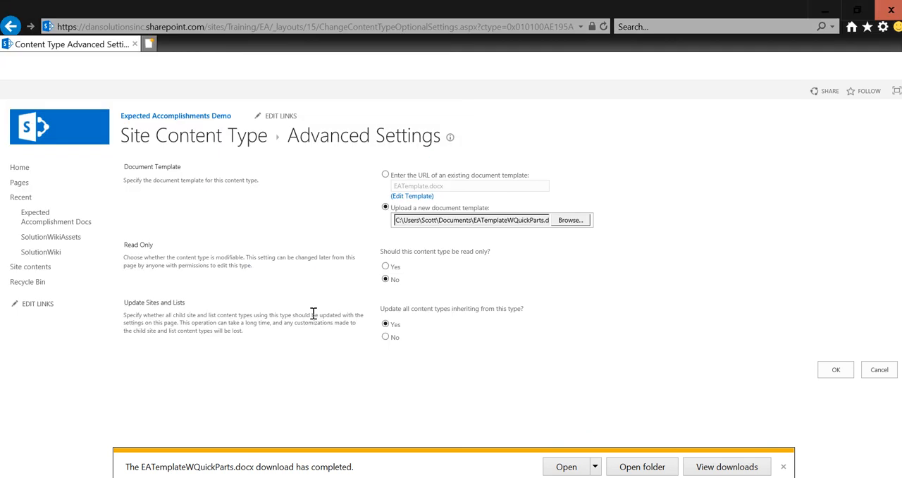
click(836, 372)
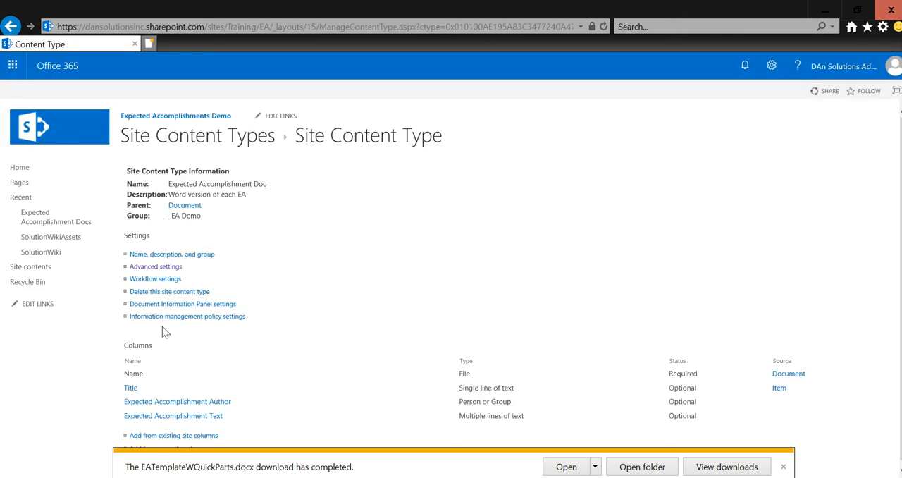
Step: Add the Control ID # column to the All Documents view of the Expected Accomplishment Docs library
click(39, 226)
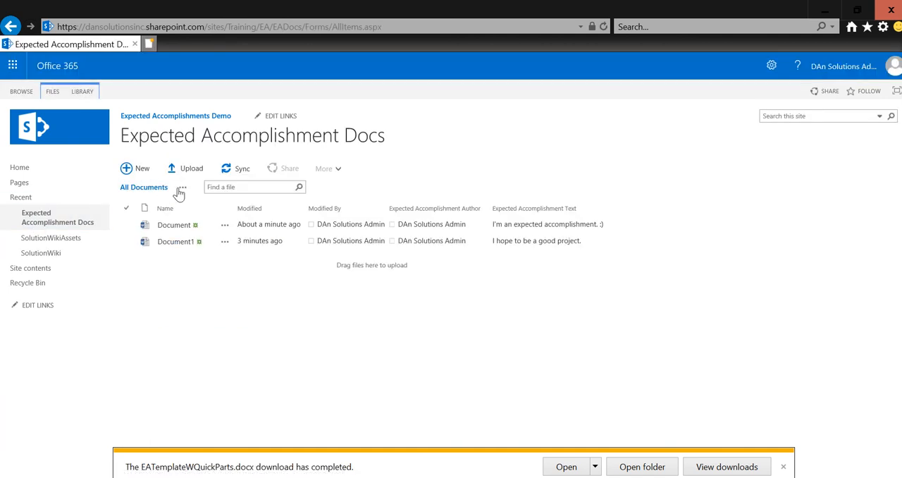
click(86, 98)
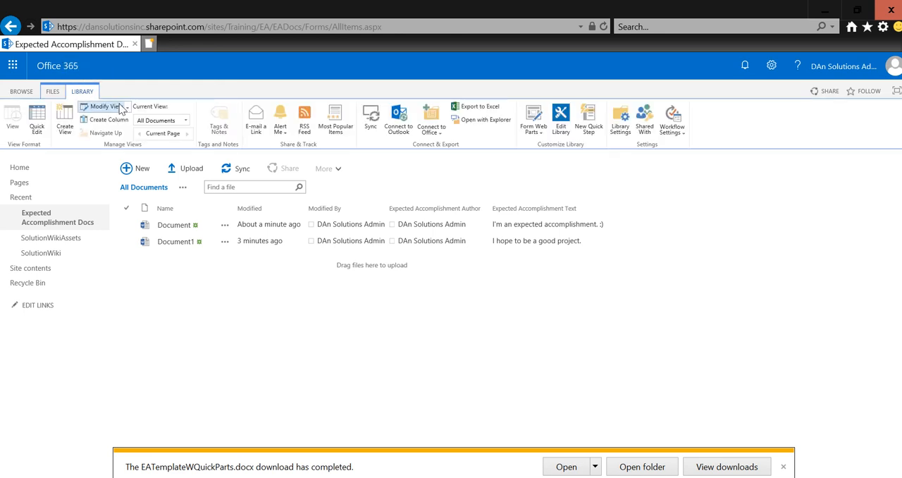
click(121, 108)
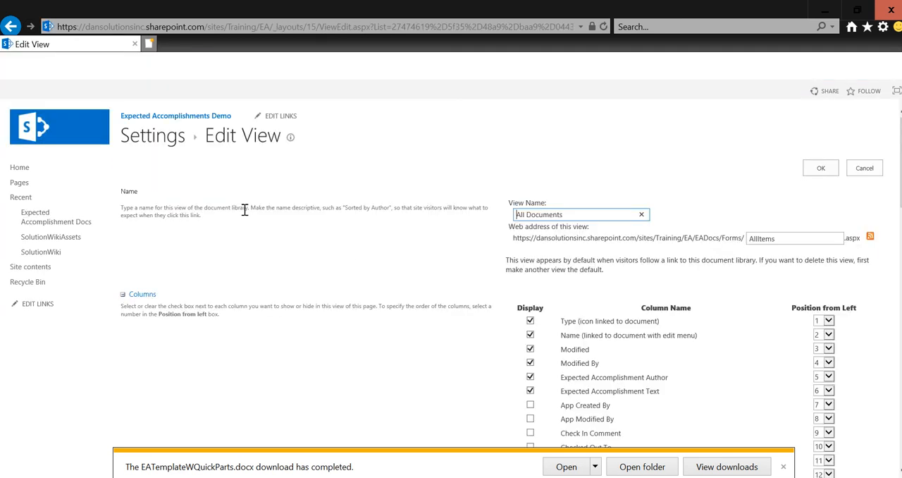
scroll(540, 381, down, 4)
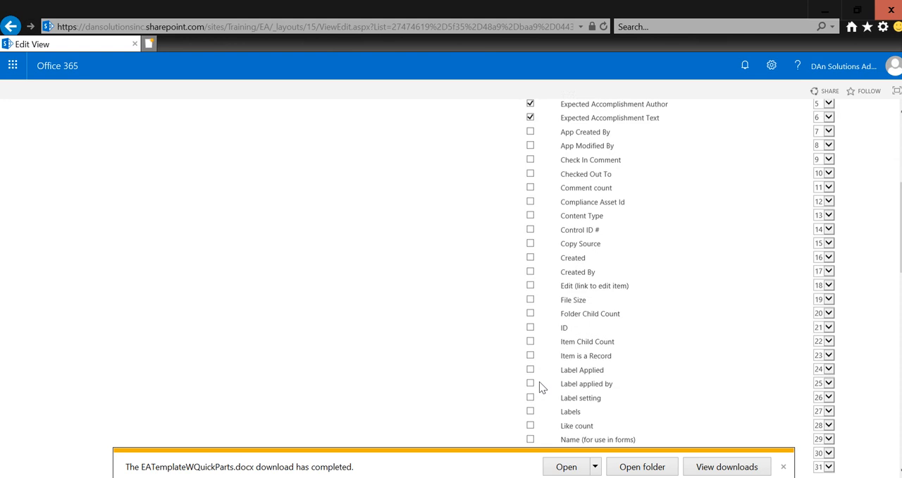
scroll(564, 326, down, 1)
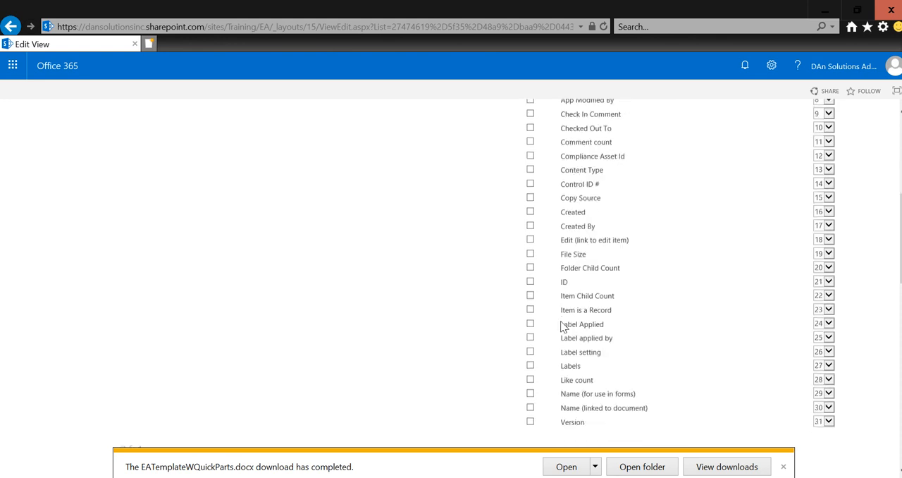
scroll(557, 321, down, 2)
scroll(546, 278, up, 3)
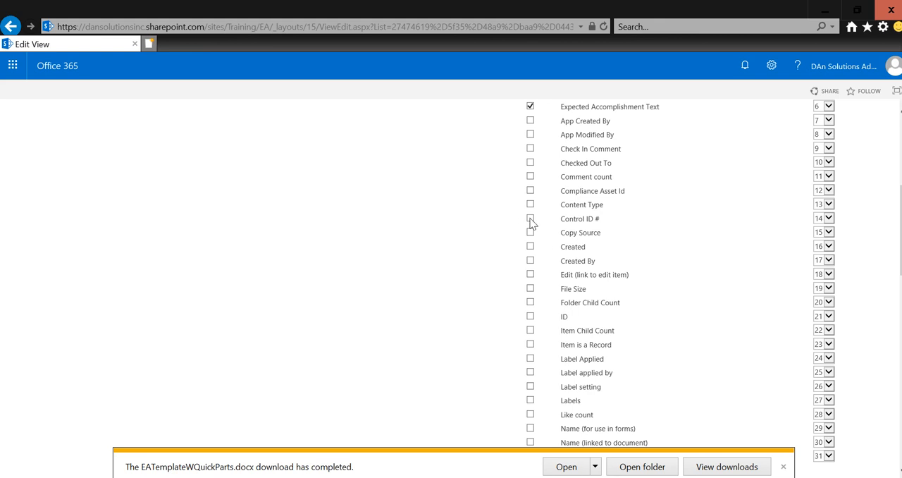
scroll(618, 183, up, 5)
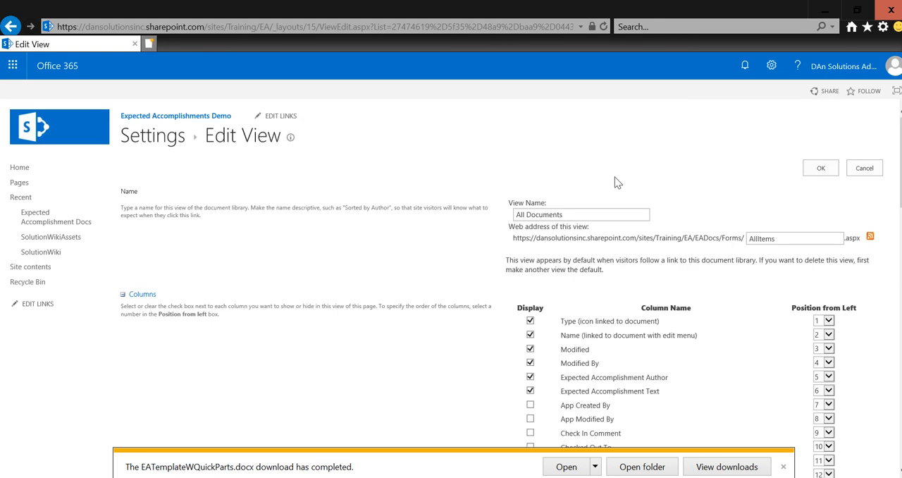
click(821, 167)
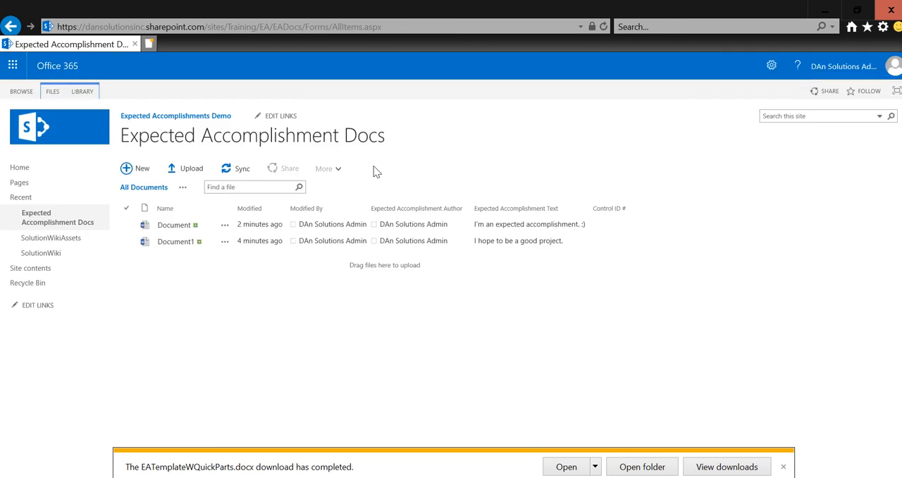
Step: Quick-edit the library to set Control ID # to 18-001 for Document and 18-002 for Document1
click(83, 92)
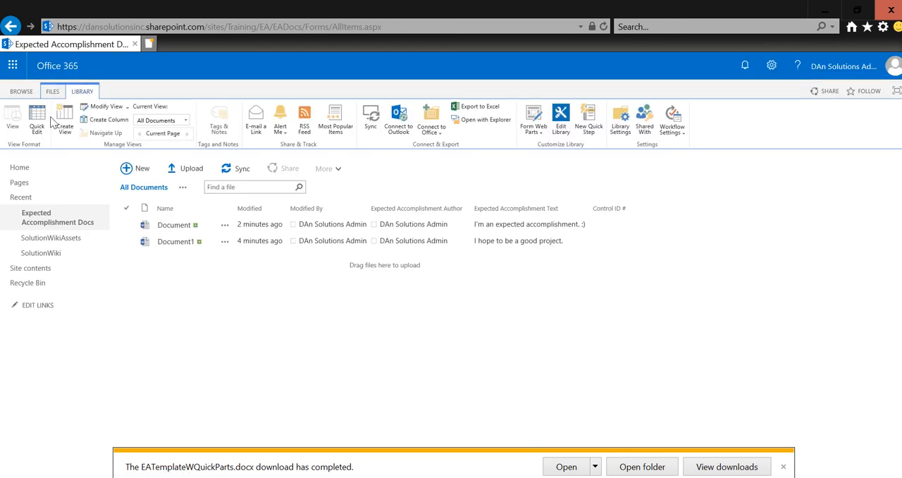
click(39, 128)
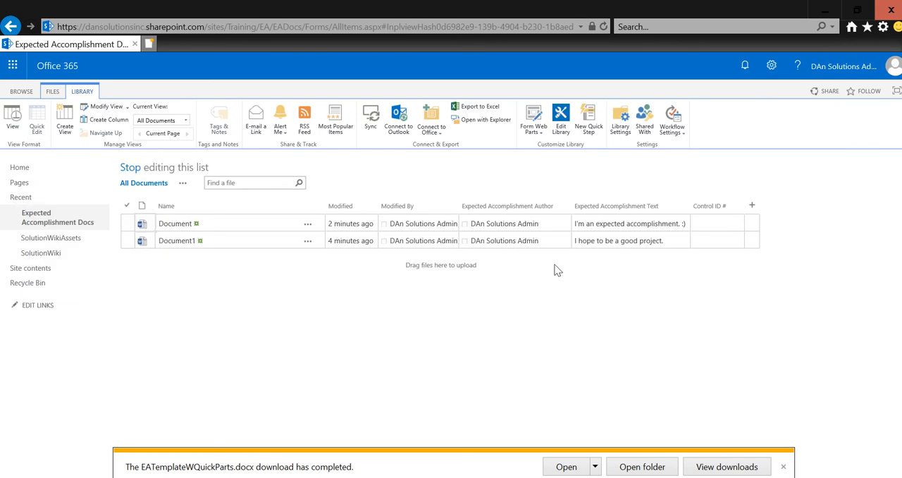
click(713, 223)
click(715, 241)
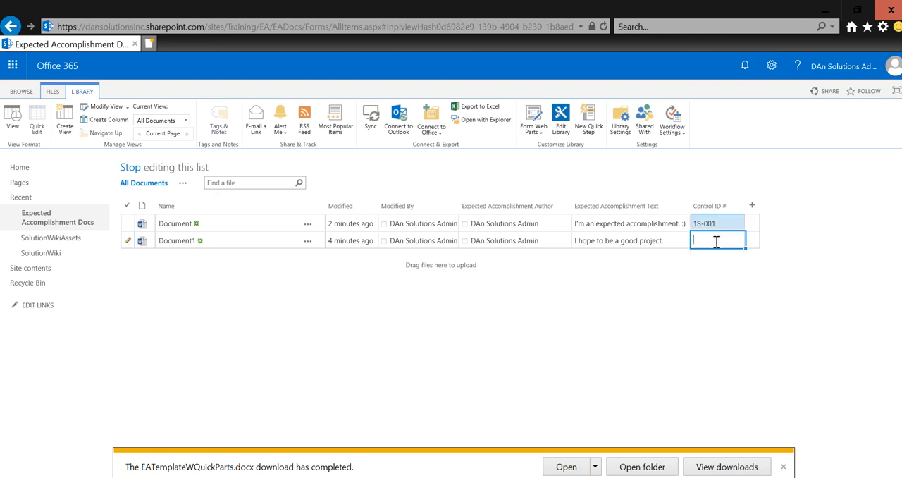
text(18-002)
key(Return)
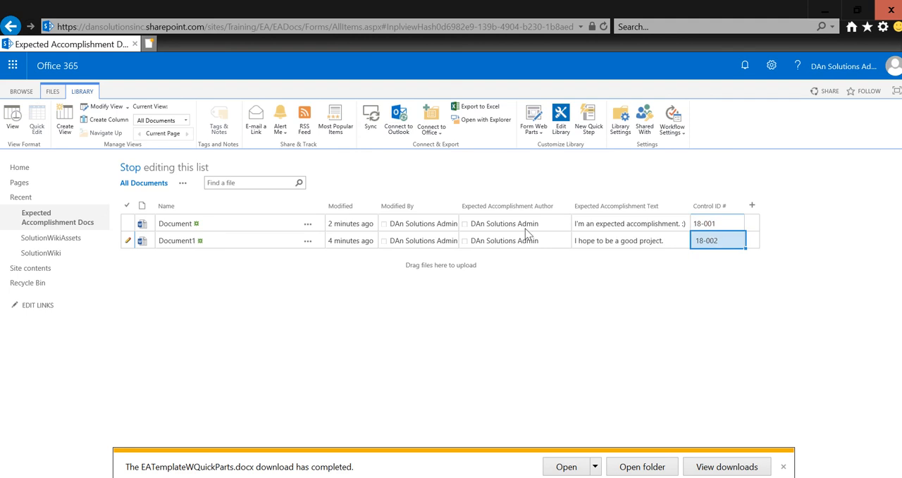
click(125, 170)
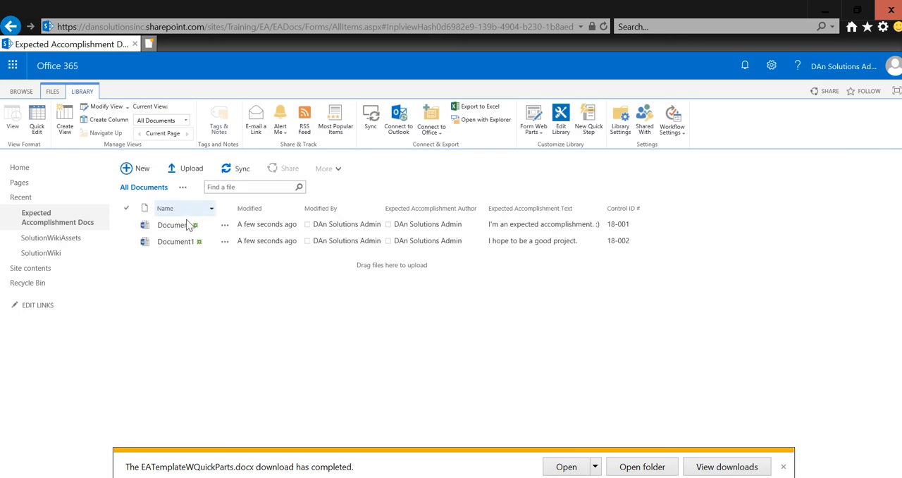
Step: View Document in Word Online to check its control number field, and open it for editing in desktop Word
click(175, 230)
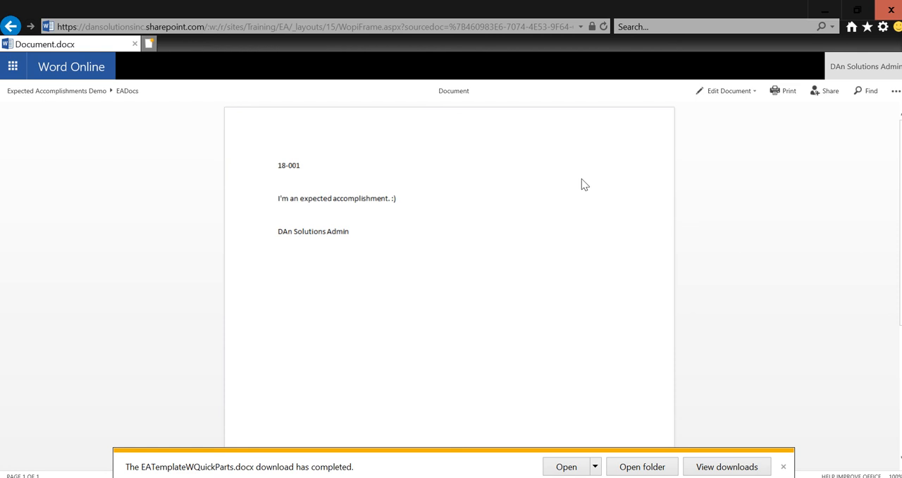
click(721, 92)
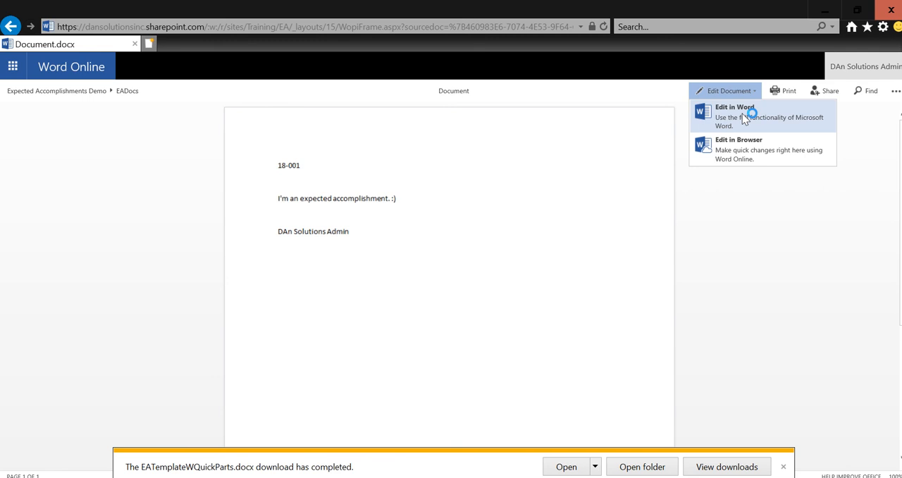
click(742, 113)
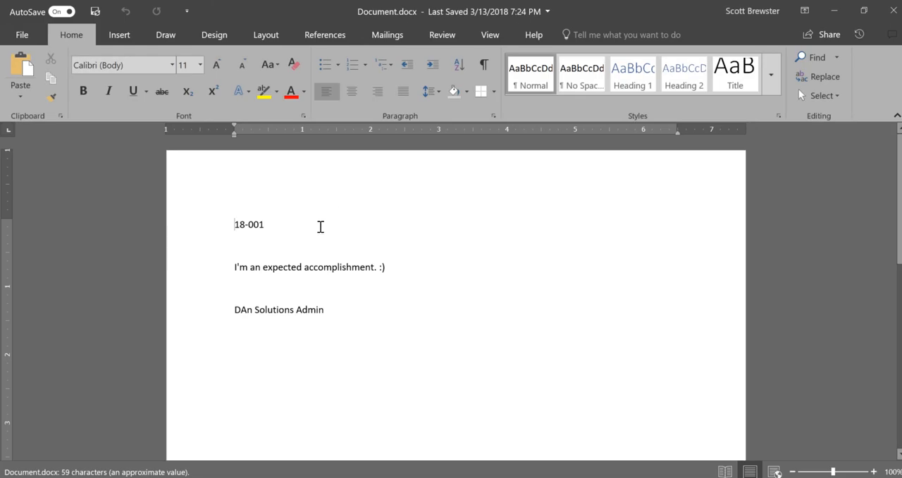
Step: Apply the Title style to the whole 18-001 control number field
click(304, 237)
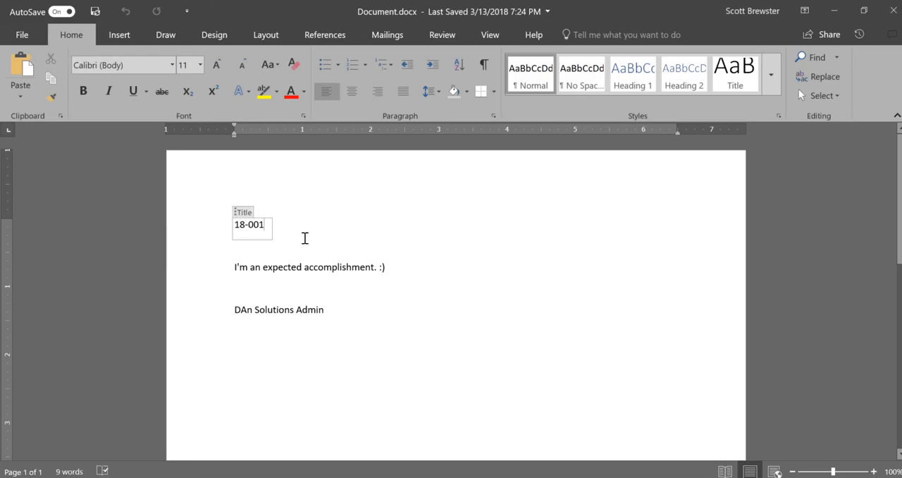
double_click(304, 238)
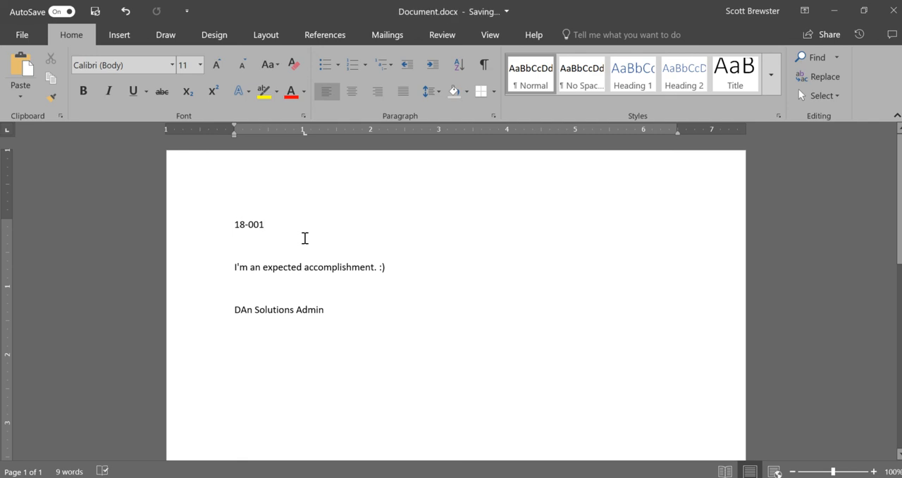
key(shift+Left)
key(shift+Left)
key(shift+Left)
key(shift+Left)
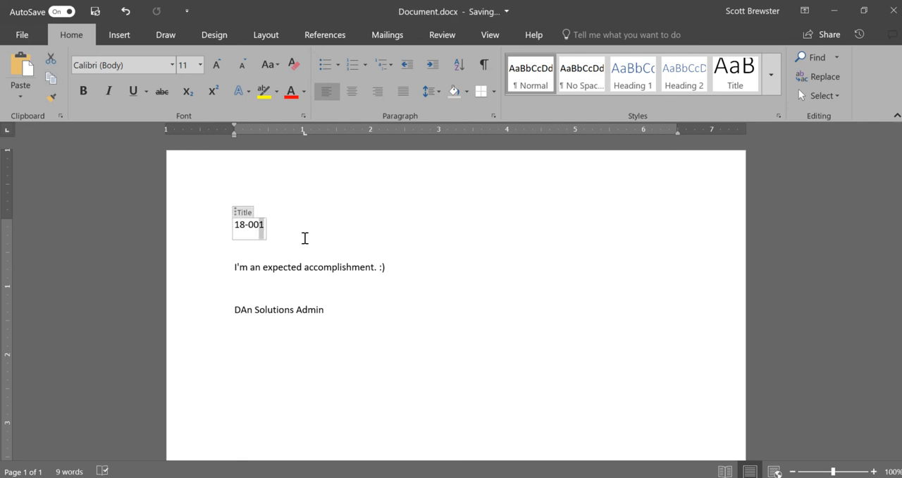
key(shift+Left)
key(shift+Left)
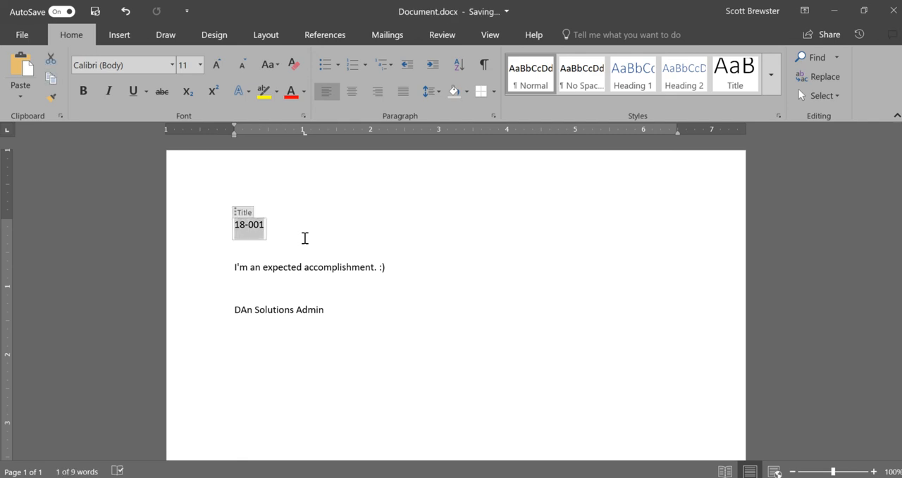
click(745, 82)
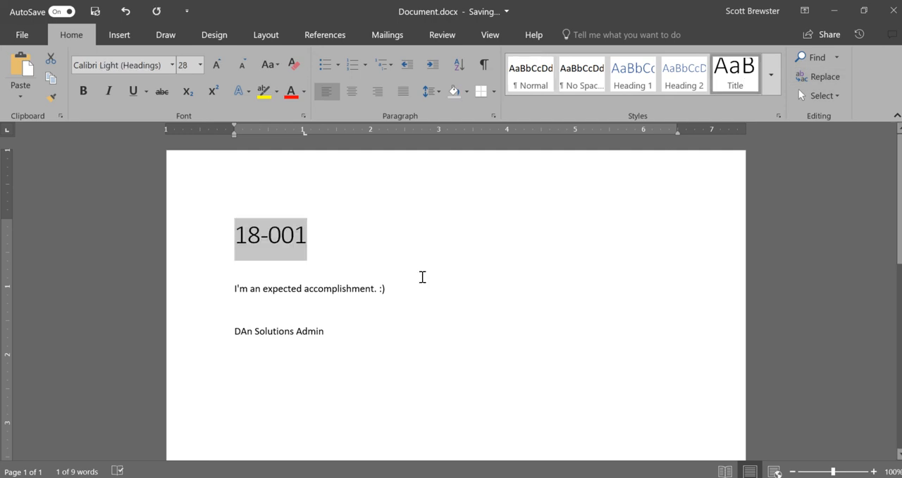
Step: Examine the Title and Expected Accomplishment Text fields in the document by selecting them individually and together
click(406, 313)
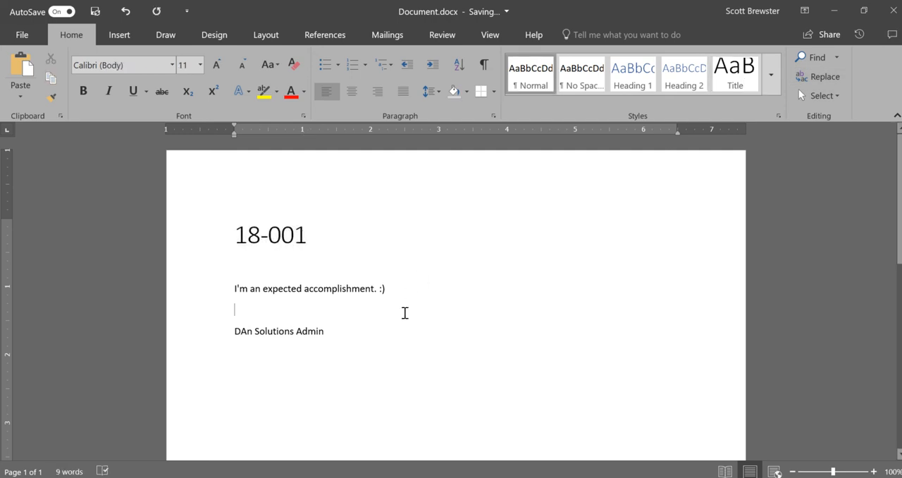
key(shift+Up)
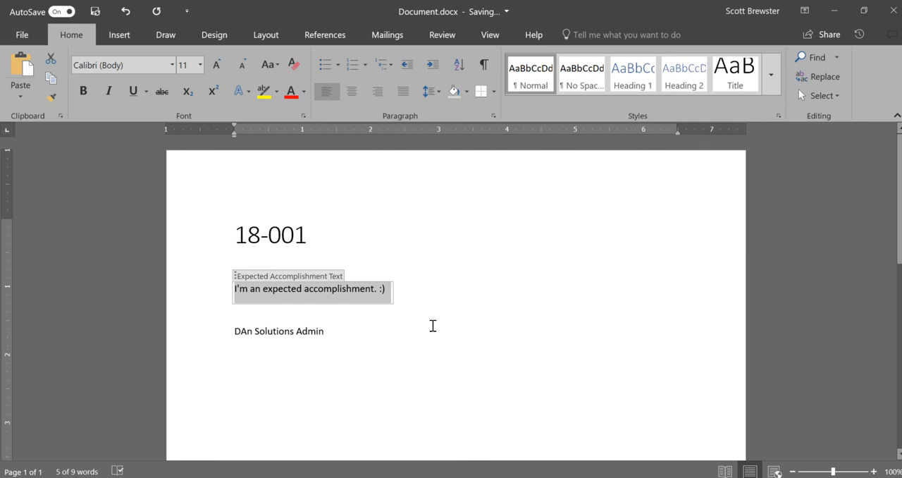
click(433, 326)
key(ctrl+a)
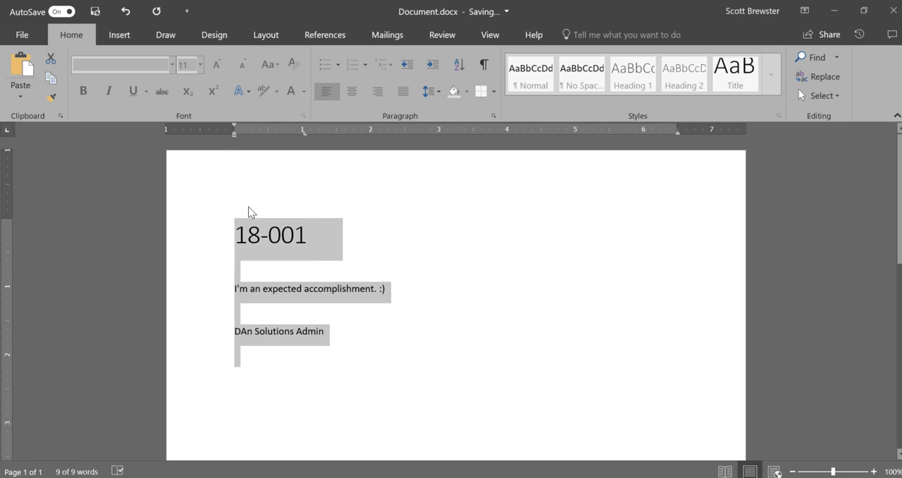
click(251, 212)
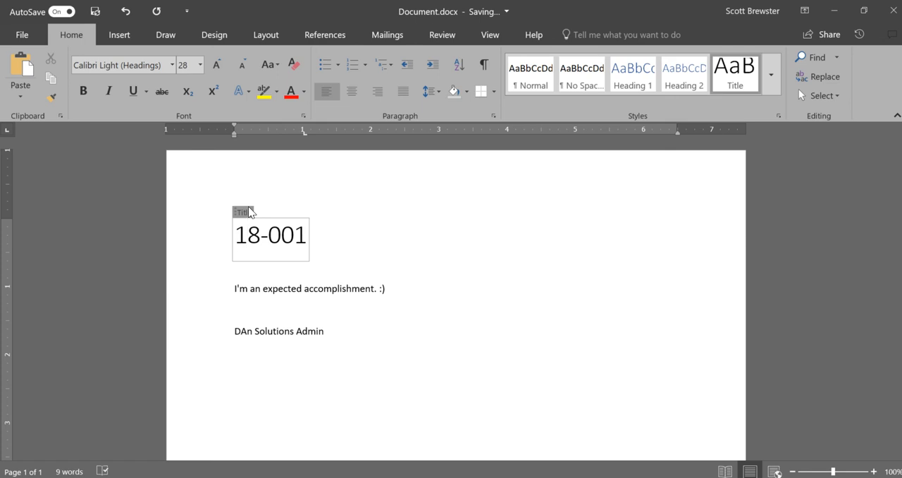
click(248, 211)
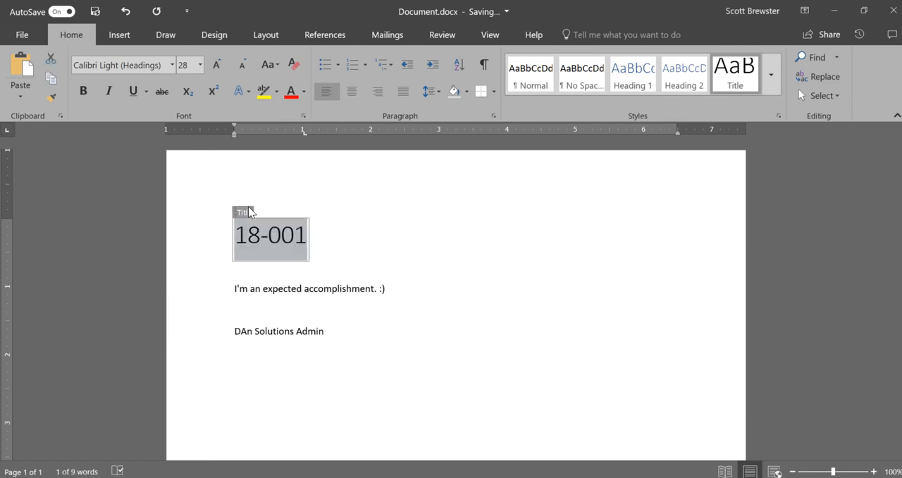
click(229, 280)
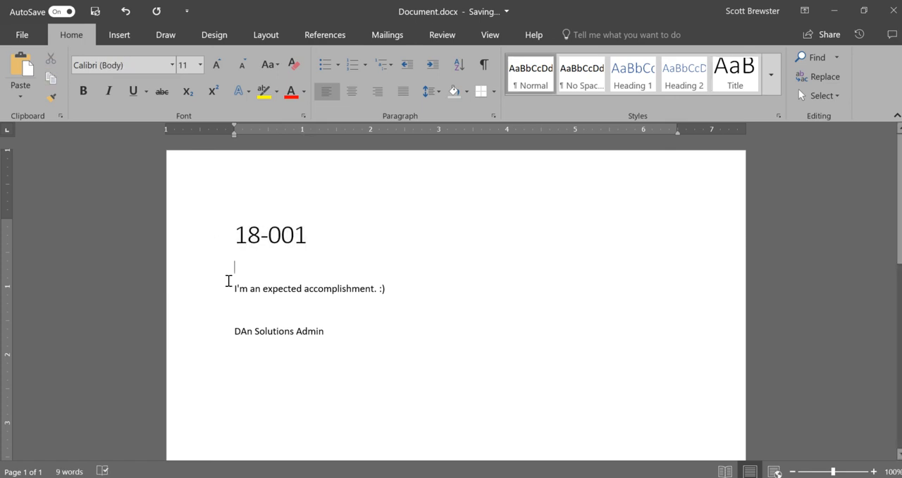
key(Down)
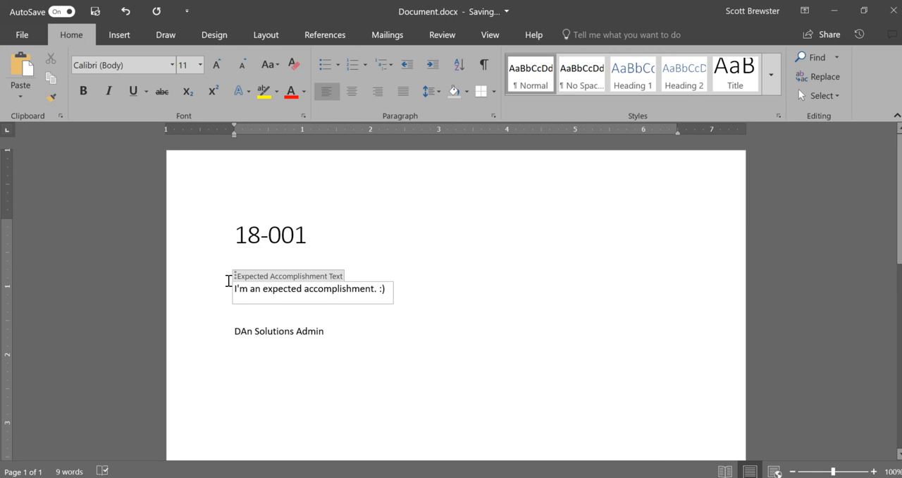
Step: Examine how text selection behaves across and within the Expected Accomplishment Text field by extending it from the field's start
key(shift+Right)
key(shift+Right)
key(shift+Right)
key(shift+Right)
key(shift+Right)
key(shift+Right)
key(shift+Right)
key(shift+Right)
key(shift+Right)
key(shift+Right)
key(shift+Right)
key(shift+Right)
key(shift+Right)
key(shift+Right)
key(shift+Right)
key(shift+Right)
key(shift+Right)
key(shift+Right)
key(shift+Right)
key(shift+Right)
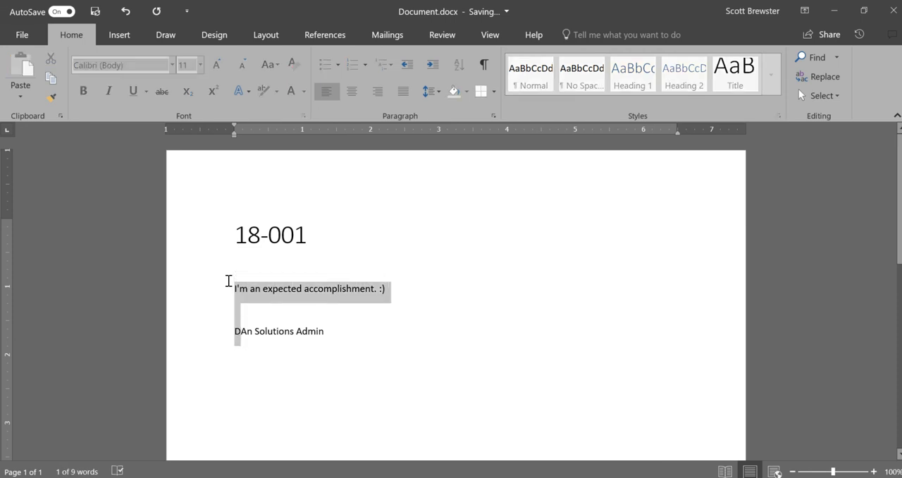
key(shift+Right)
key(shift+Right)
key(shift+Right)
key(shift+Right)
key(shift+Right)
key(shift+Right)
key(shift+Right)
key(shift+Right)
key(shift+Right)
key(shift+Right)
key(shift+Right)
key(shift+Right)
key(shift+Right)
key(Left)
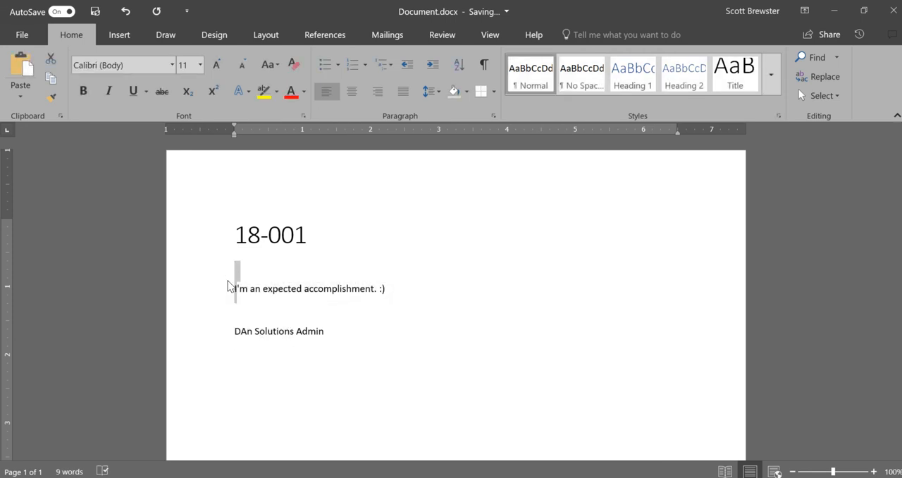
key(shift+Right)
key(shift+Right)
key(shift+Right)
key(shift+Right)
key(shift+Right)
key(shift+Right)
key(shift+Right)
key(shift+Right)
key(shift+Right)
key(shift+Right)
key(shift+Right)
key(shift+Right)
key(shift+Right)
key(shift+Right)
key(shift+Right)
key(shift+Right)
key(shift+Right)
key(shift+Right)
key(shift+Right)
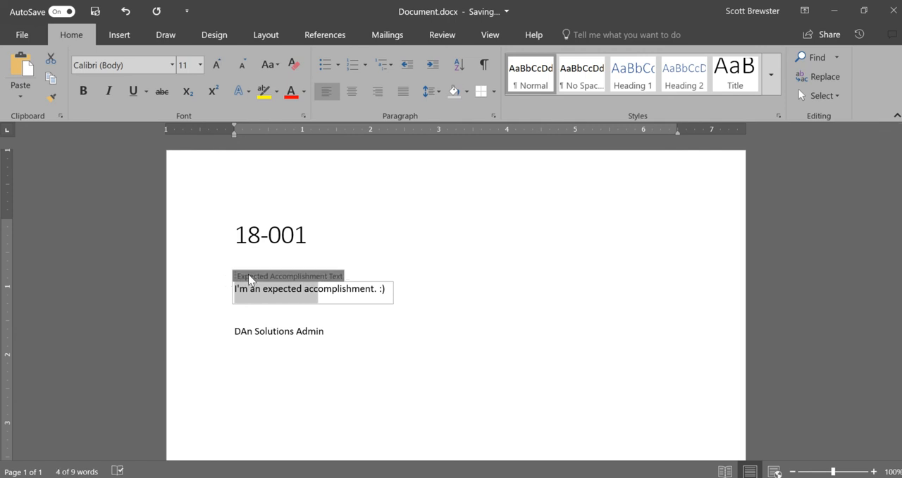
Step: Set the font of the whole Expected Accomplishment Text field to Segoe UI
click(249, 279)
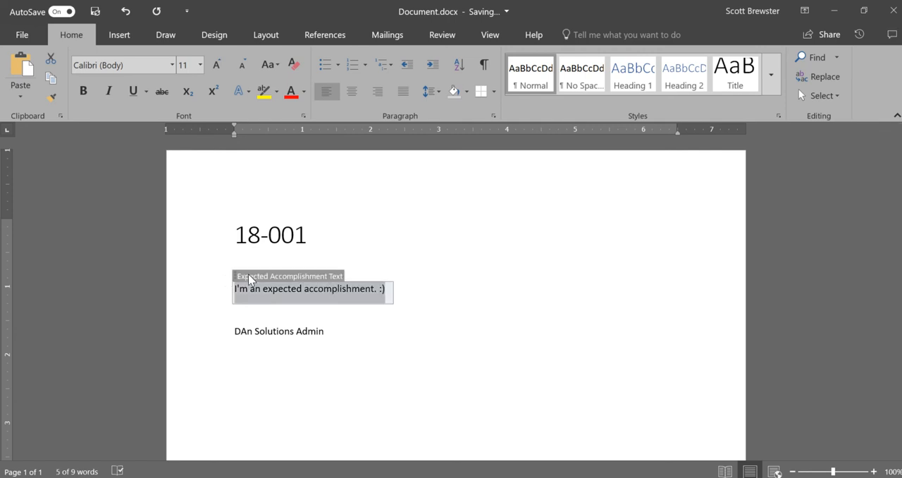
click(172, 65)
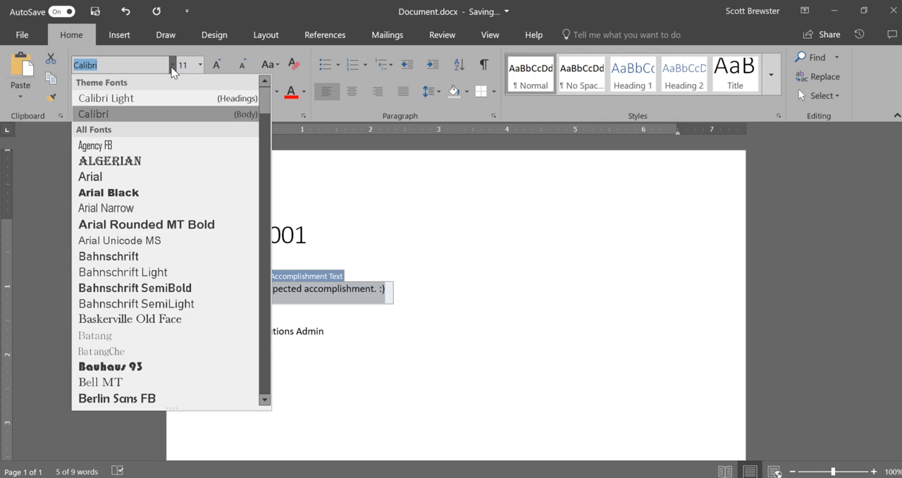
text(Segoe )
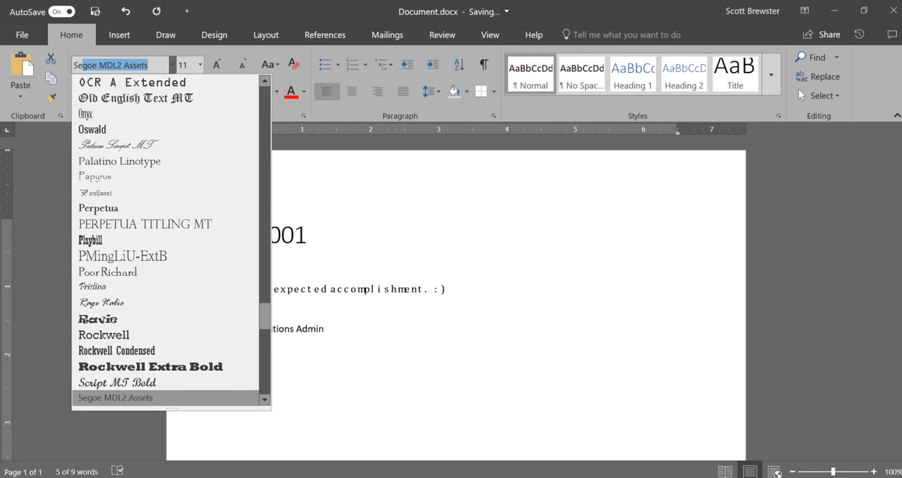
text(UI)
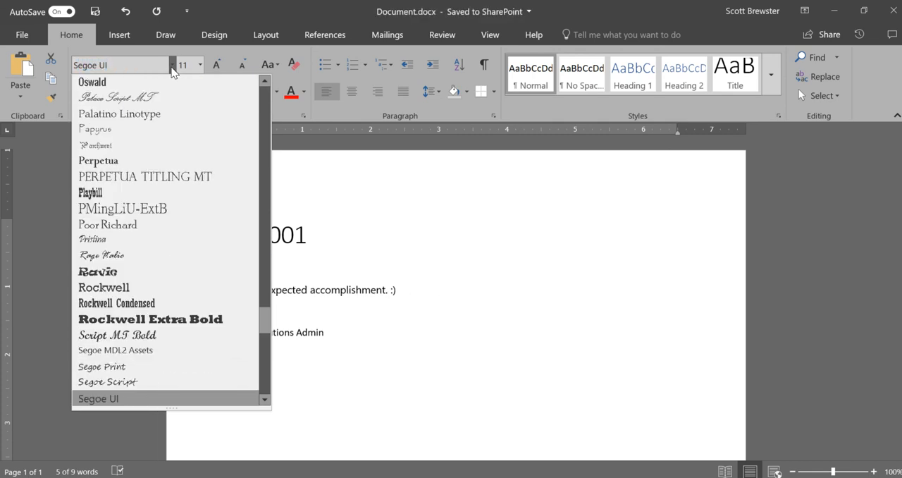
key(Return)
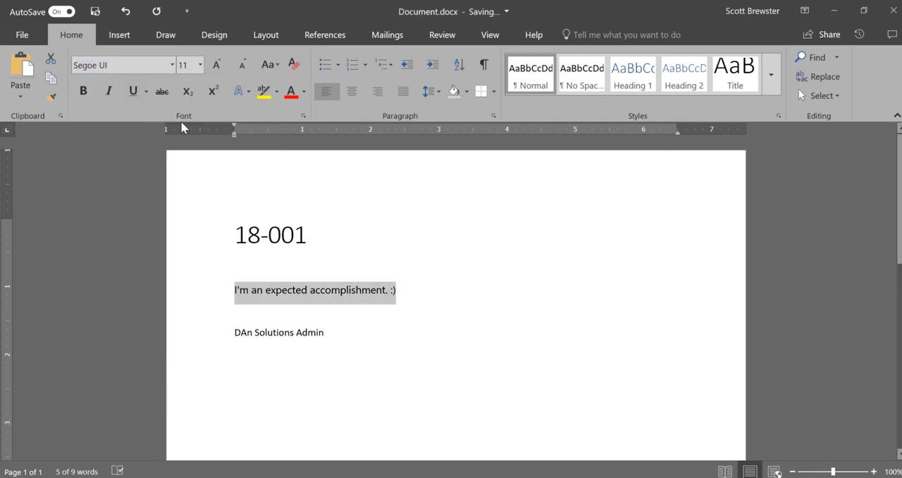
Step: Examine the Expected Accomplishment Author field by selecting the whole field and its text, and dismiss the automatic saving notice
double_click(217, 326)
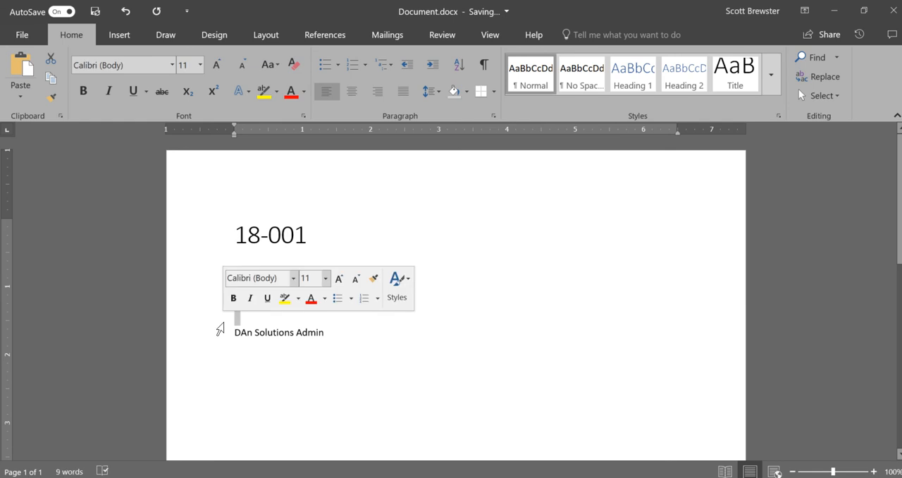
click(230, 334)
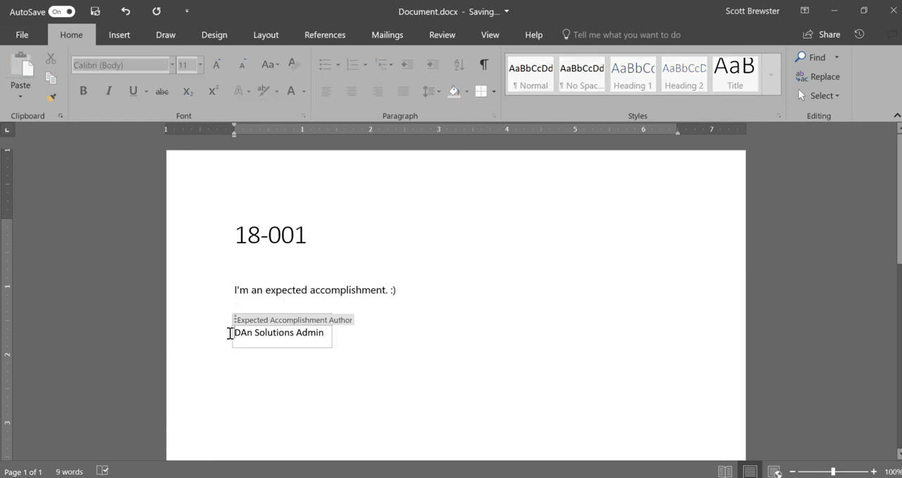
click(241, 322)
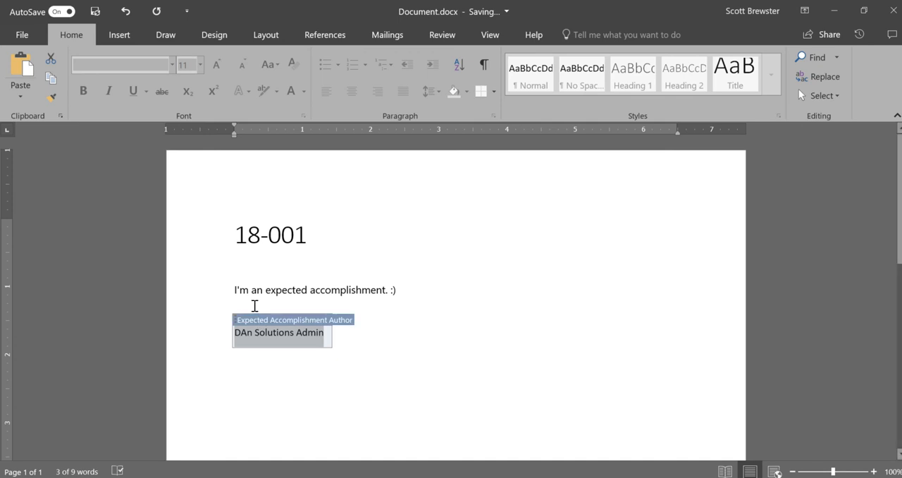
click(255, 305)
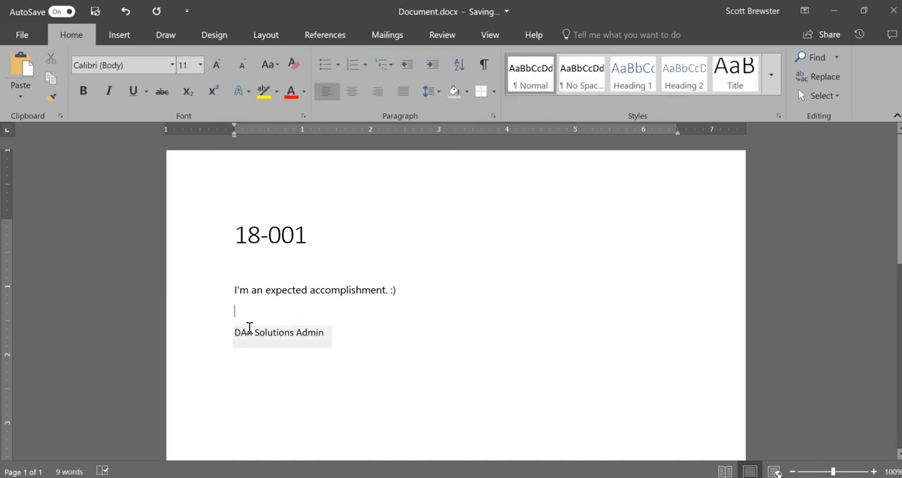
click(248, 328)
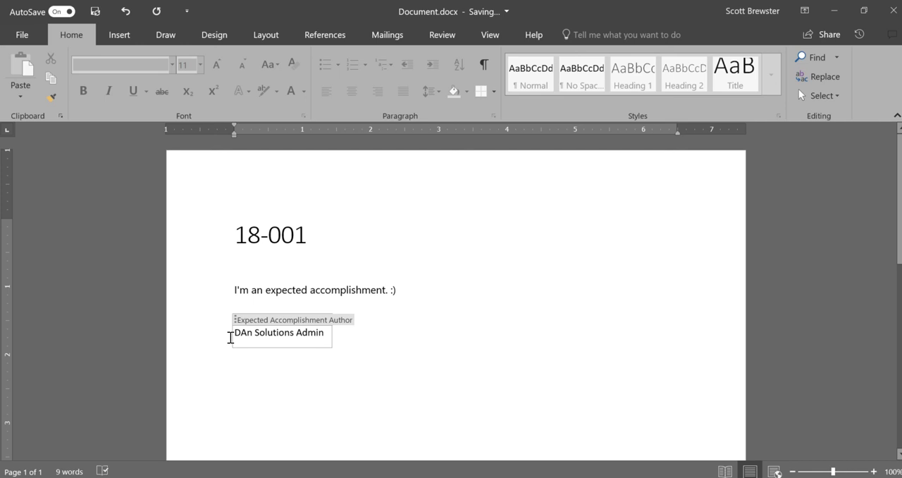
key(shift+Right)
key(shift+Right)
key(shift+Right)
key(shift+Right)
key(shift+Right)
key(shift+Right)
key(shift+Right)
key(shift+Right)
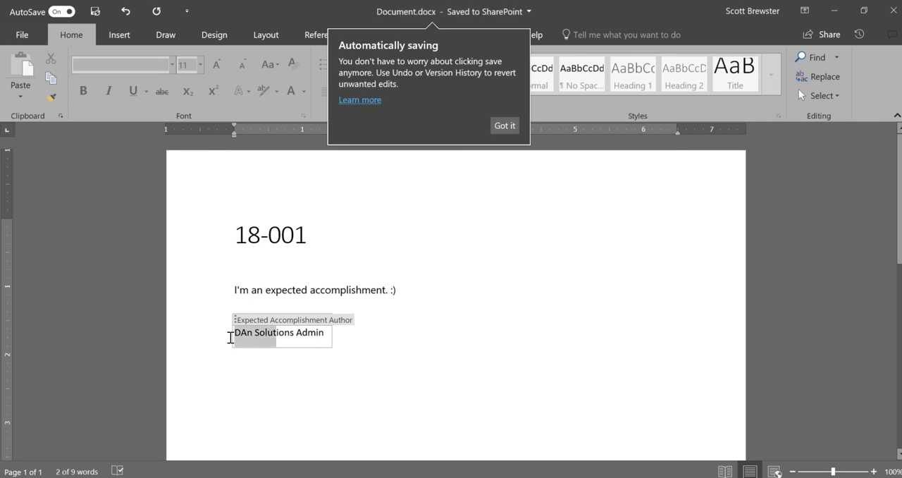
key(shift+Right)
key(shift+Right)
key(shift+Right)
key(shift+Right)
key(shift+Right)
key(shift+Right)
key(shift+Right)
key(shift+Right)
key(shift+Right)
key(shift+Right)
key(shift+Right)
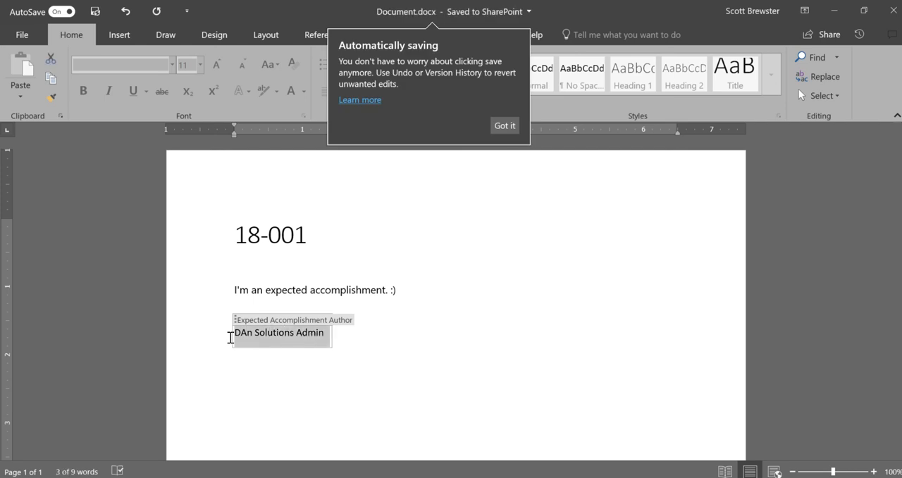
click(503, 126)
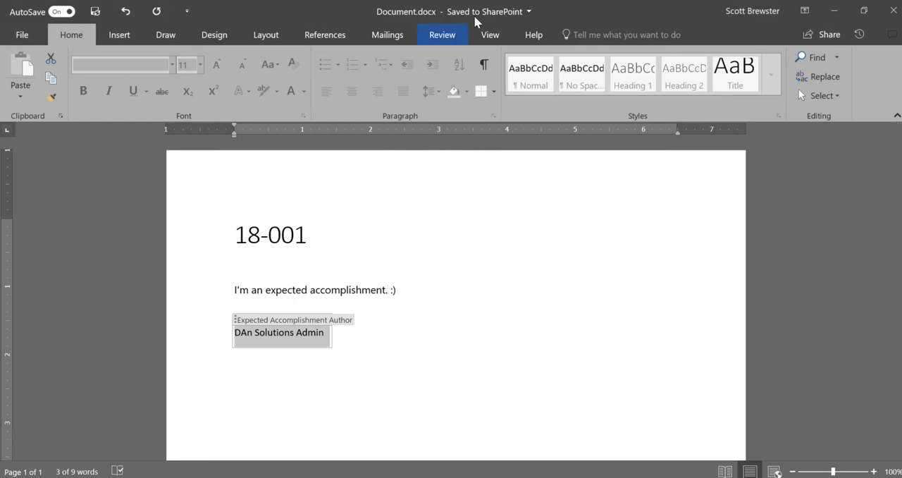
Step: Close the document in desktop Word and return from Word Online to the Expected Accomplishment Docs library
click(891, 18)
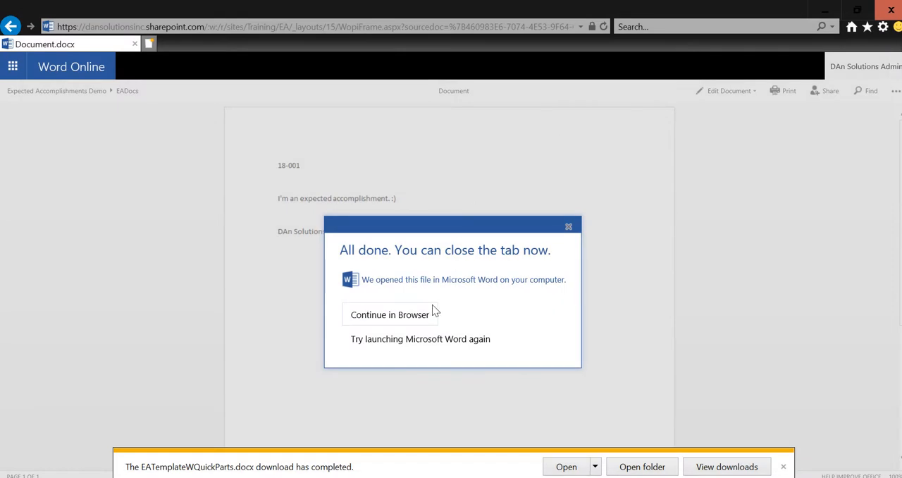
click(568, 227)
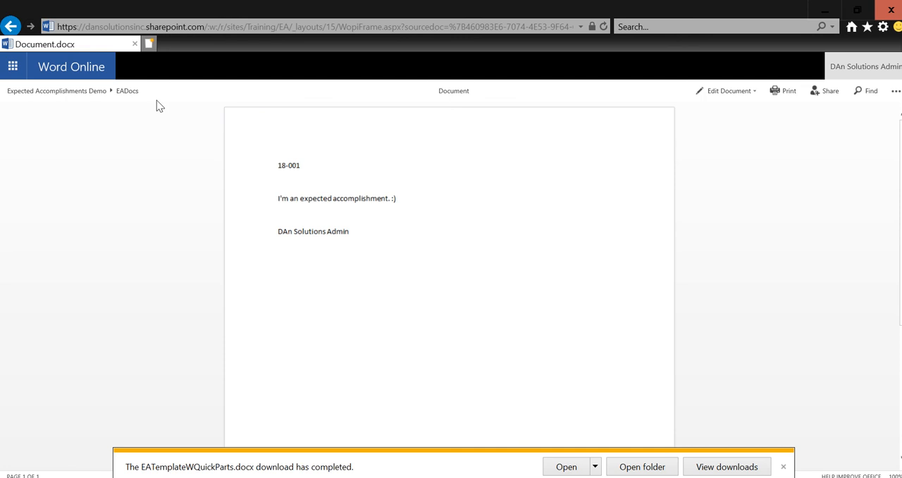
click(68, 91)
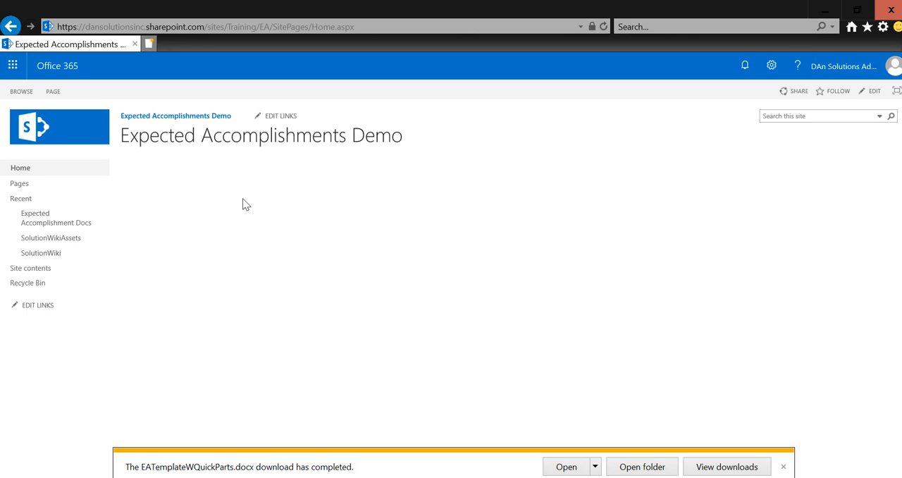
click(53, 225)
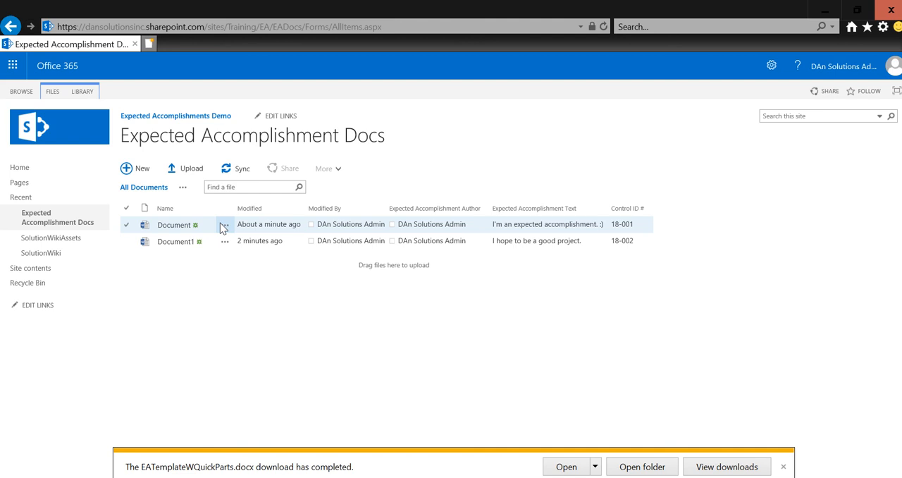
Step: Download Document from the library into the Documents folder as EATemplateWQuickParts.docx, replacing the existing file
click(224, 225)
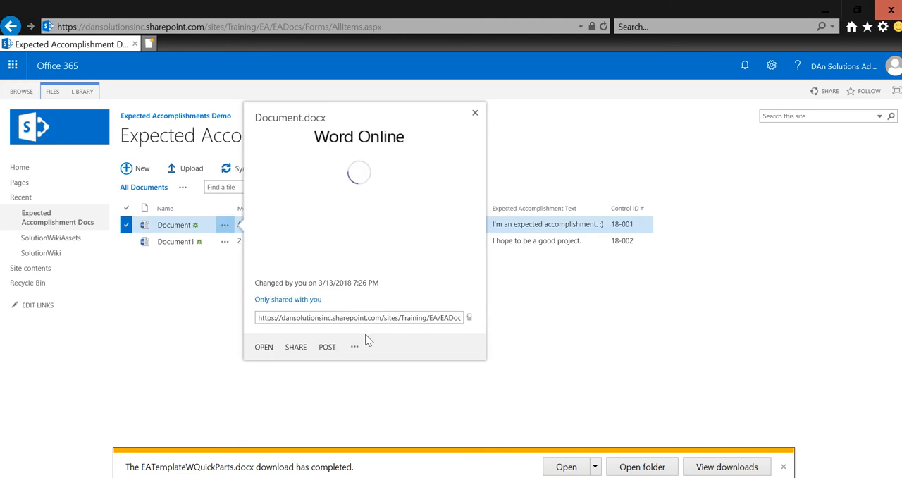
click(355, 356)
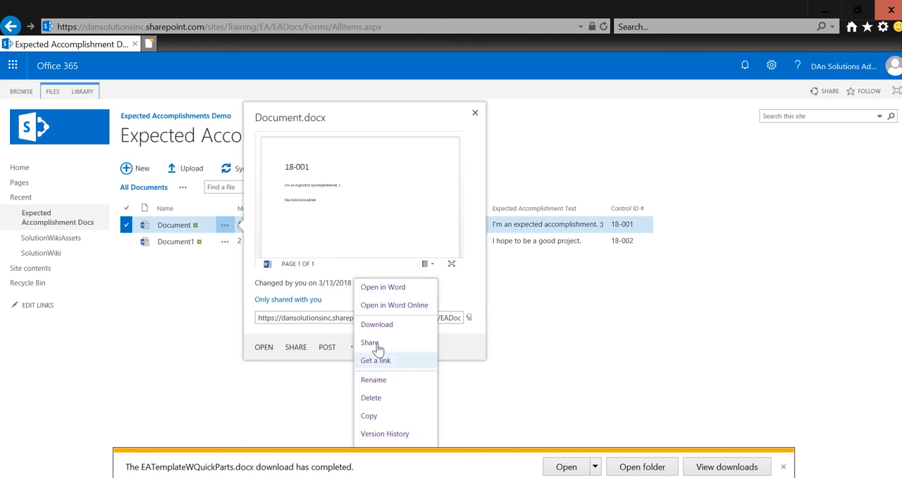
click(377, 325)
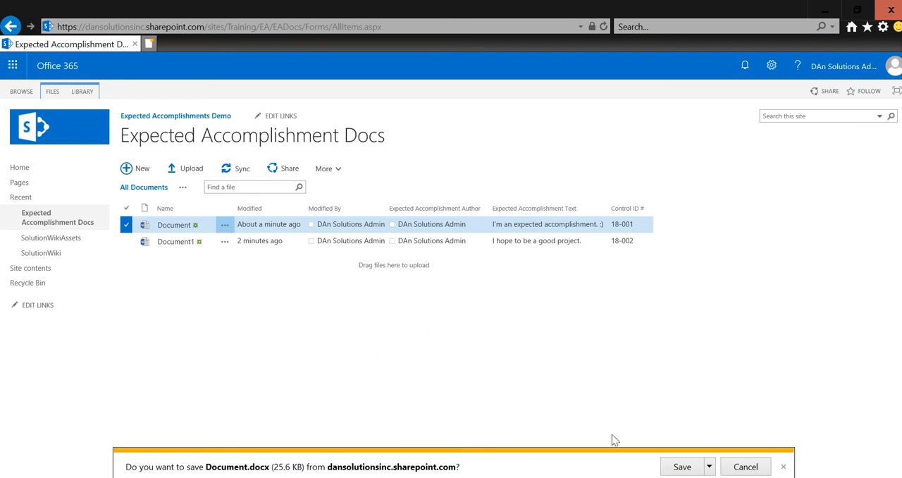
click(712, 466)
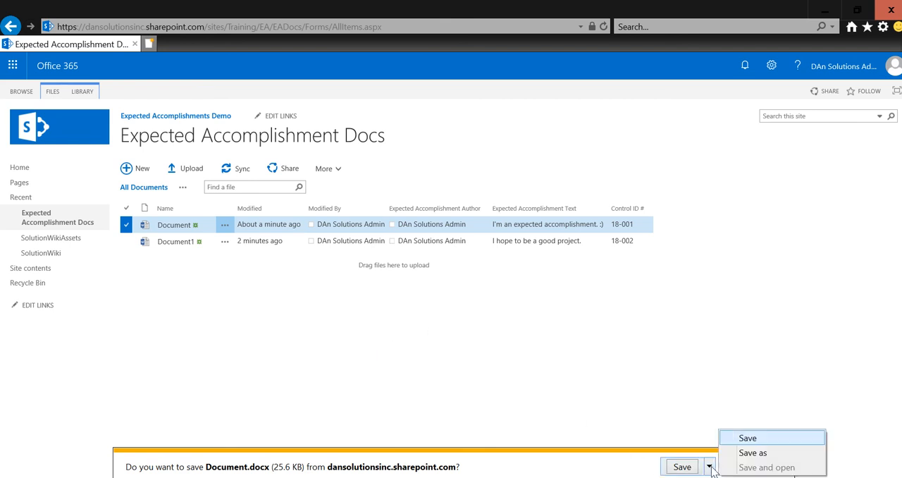
click(752, 452)
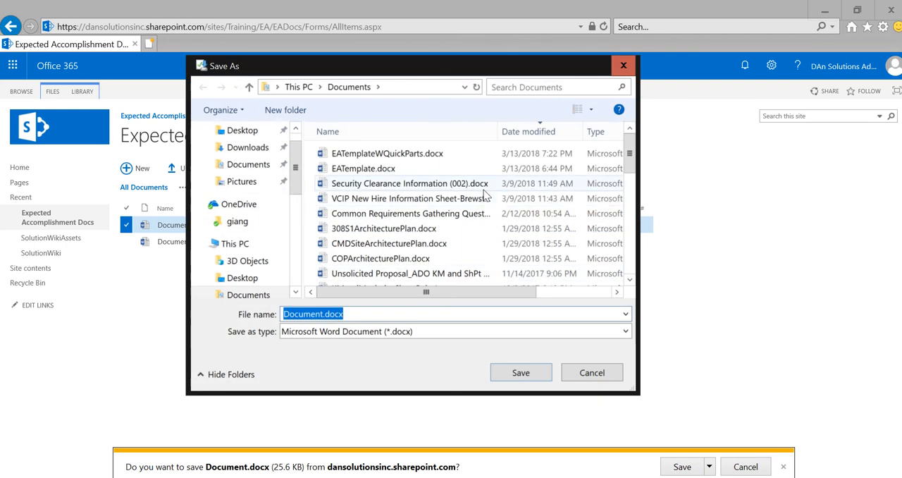
click(428, 154)
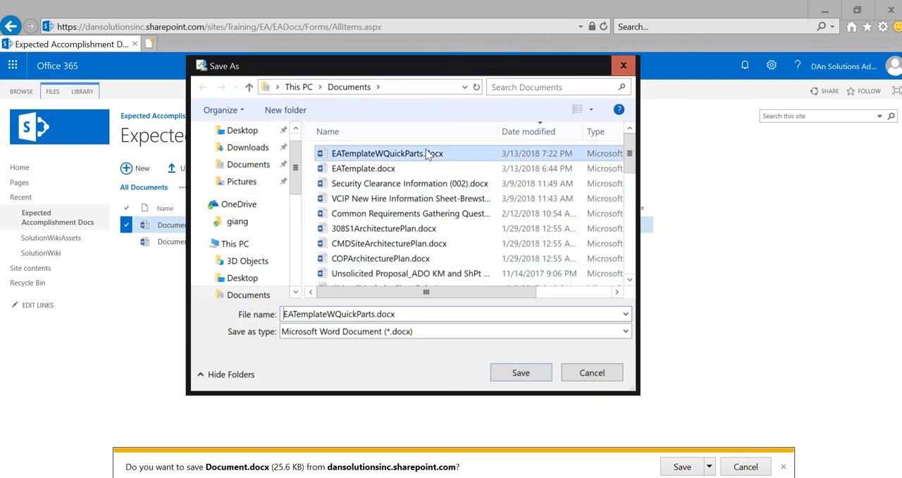
click(515, 377)
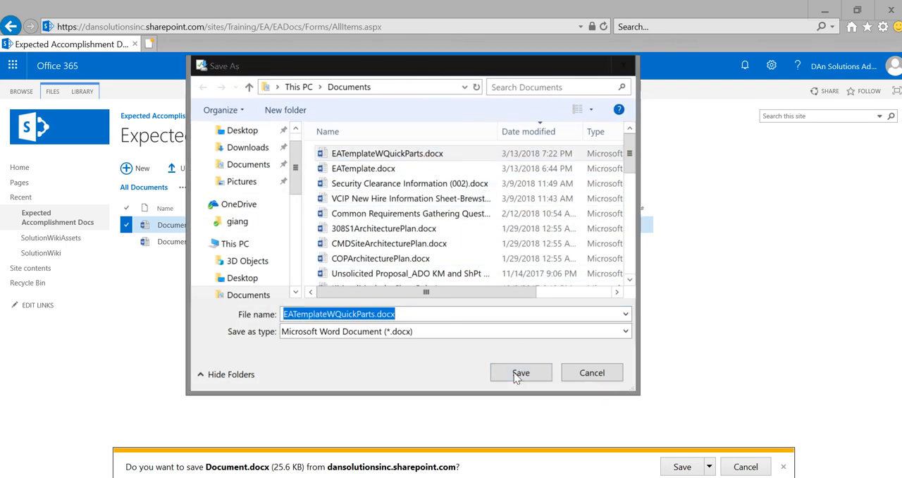
click(492, 253)
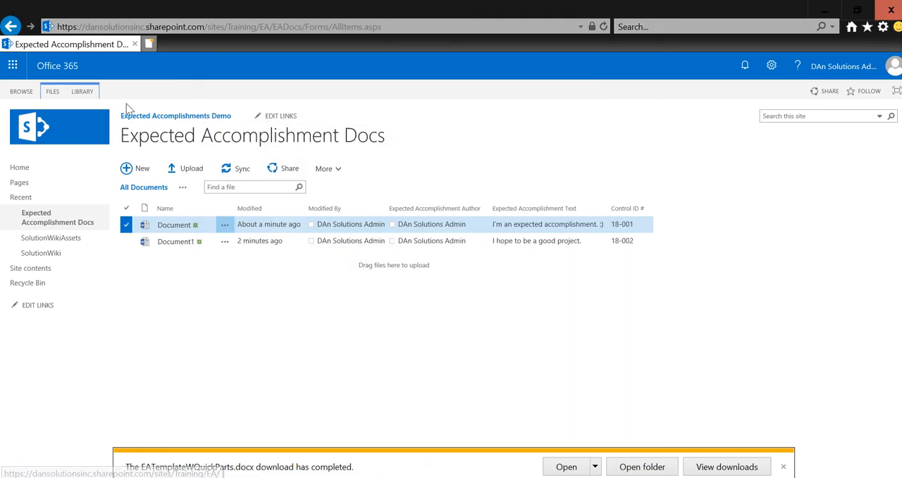
Step: Open the advanced settings of the parent Expected Accomplishment Doc site content type from the library's settings
click(71, 93)
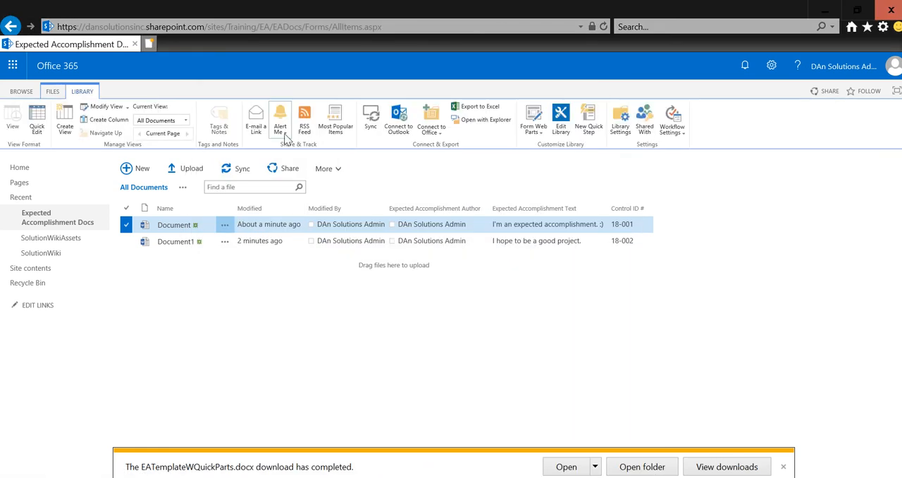
click(617, 131)
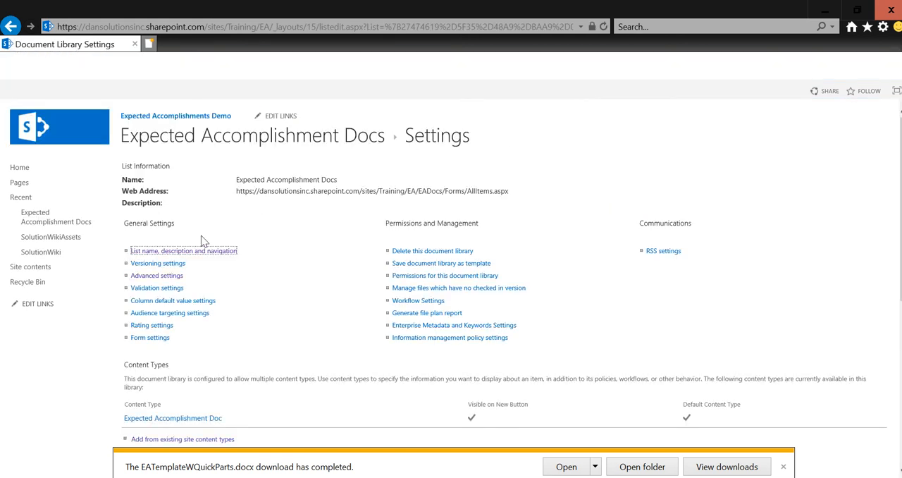
click(186, 420)
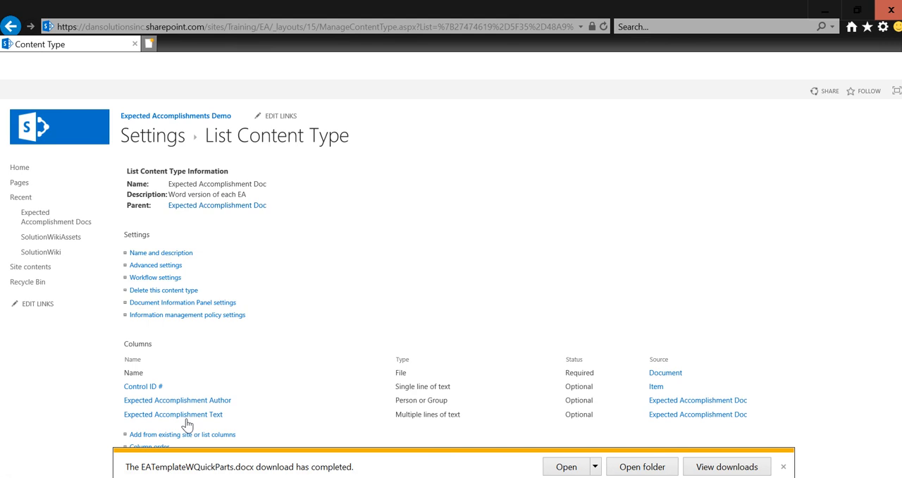
click(210, 206)
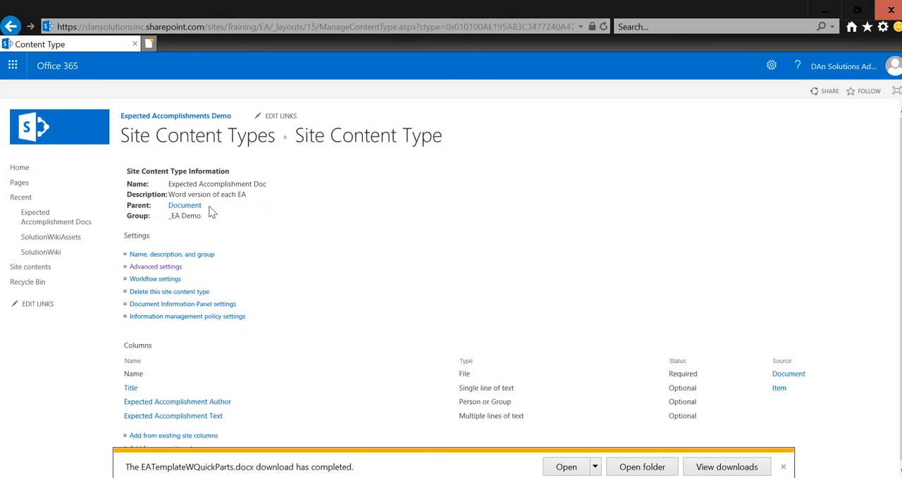
click(171, 267)
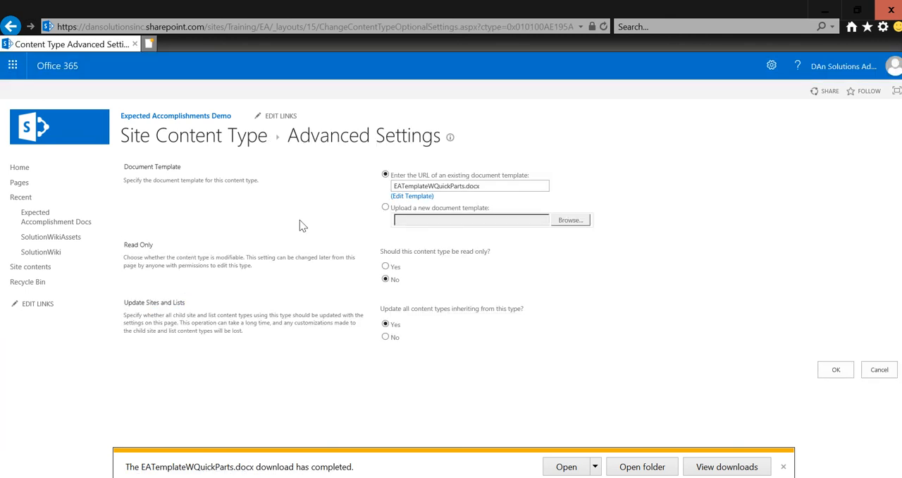
Step: Upload EATemplateWQuickParts.docx from Documents as the content type's new document template, save the settings, and dismiss the download notice
click(453, 207)
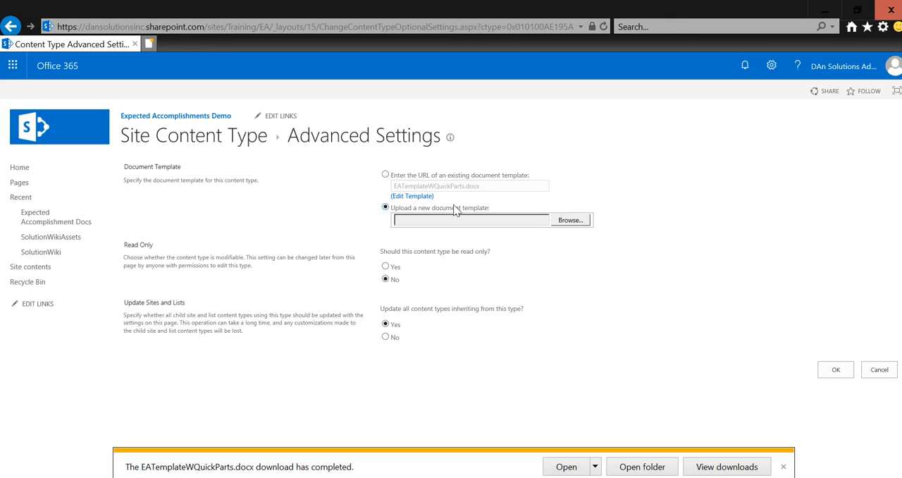
click(570, 221)
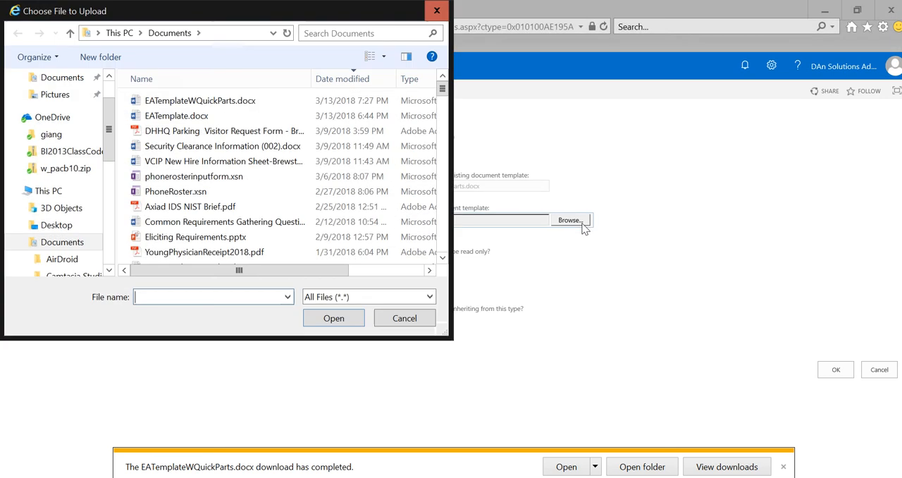
double_click(258, 101)
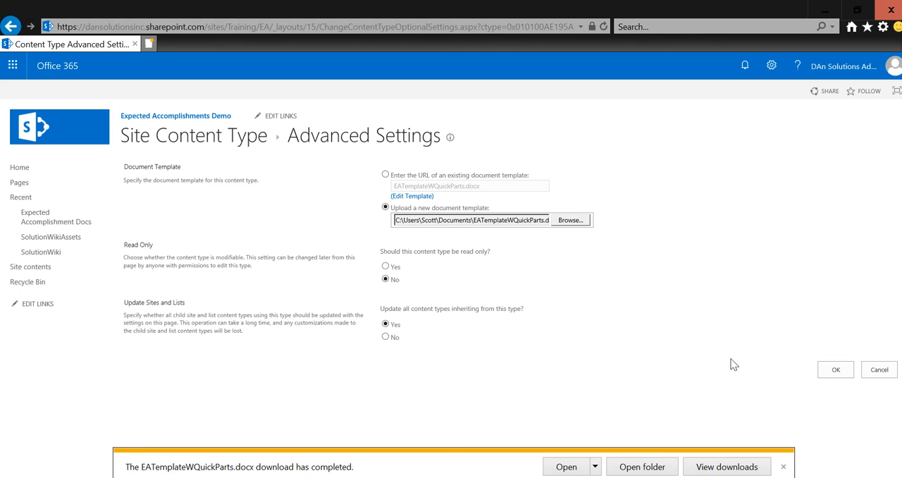
click(834, 371)
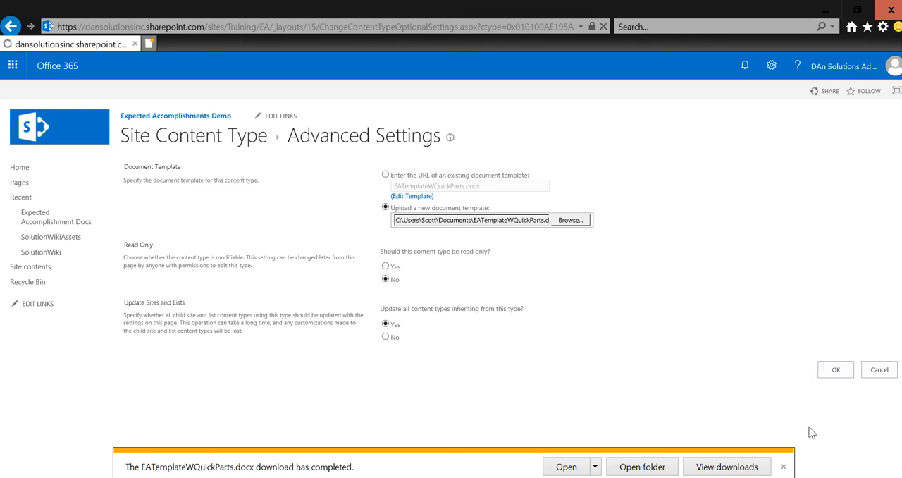
click(785, 468)
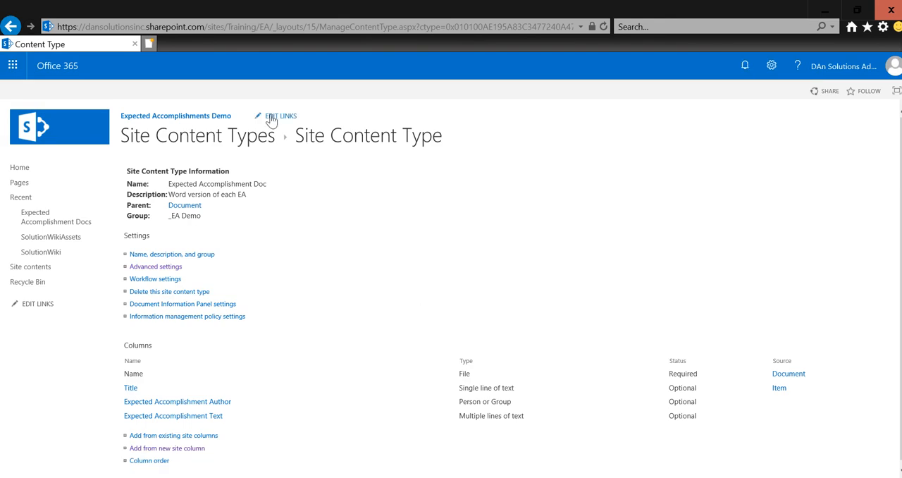
Step: Go to the Expected Accomplishment Docs library, view Document1 in Word Online, and return to the library
click(63, 217)
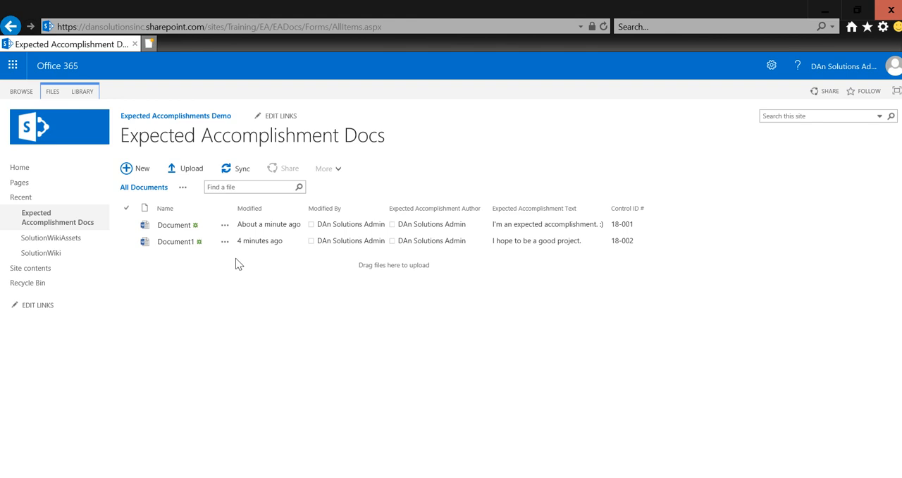
click(140, 174)
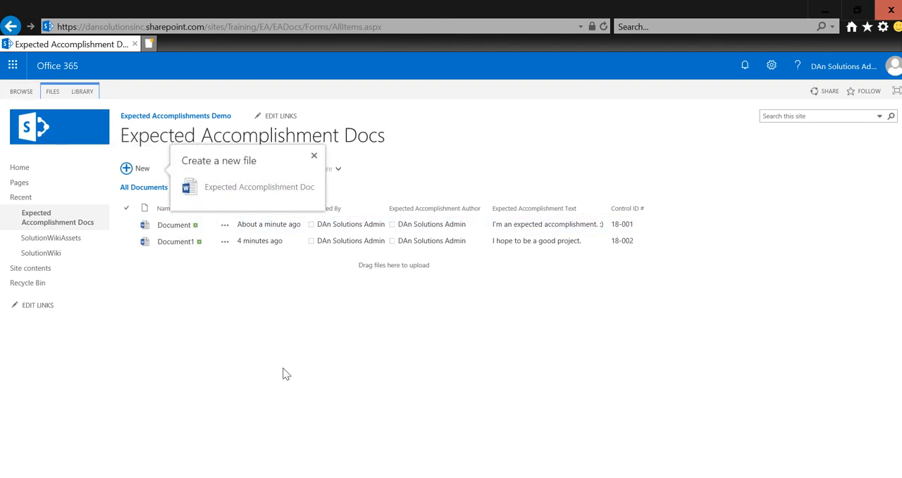
key(Escape)
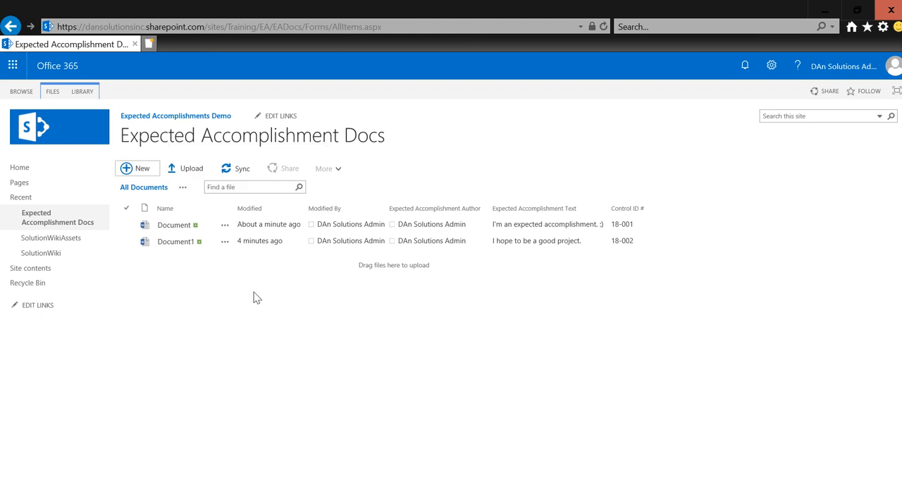
click(175, 242)
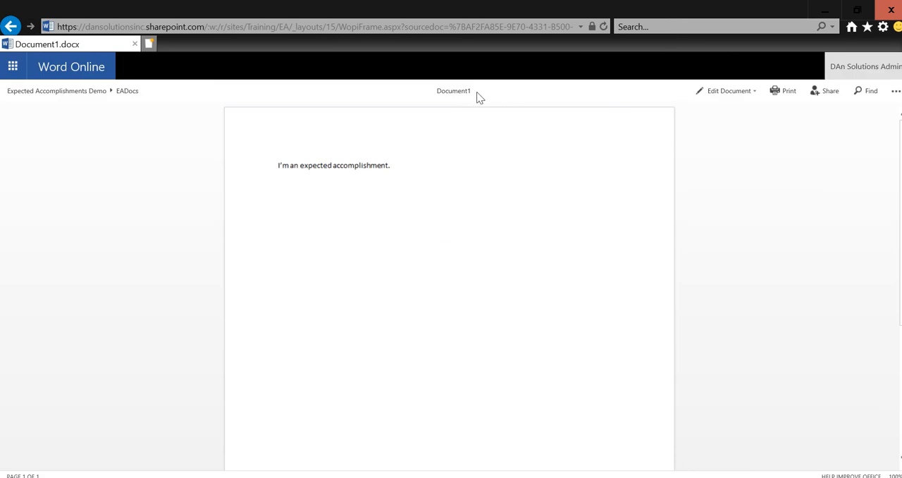
click(132, 92)
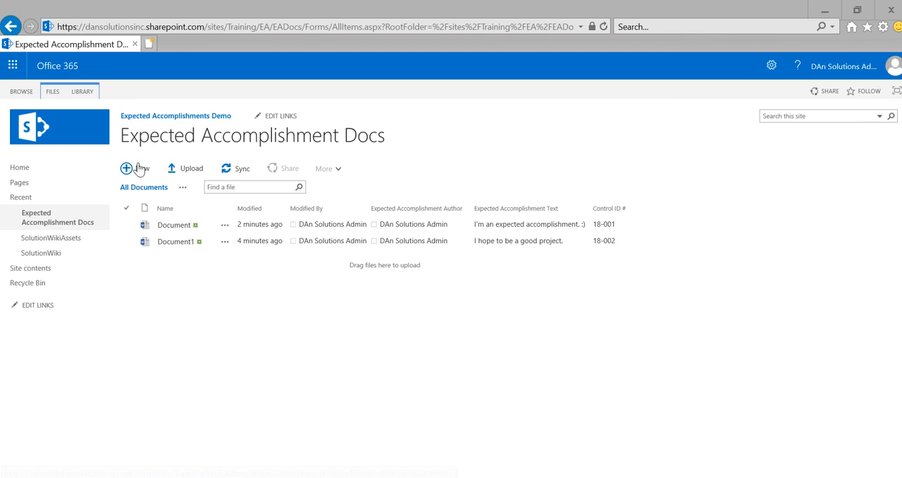
Step: Create a new Expected Accomplishment Doc in the library and check its Title field by placing the cursor inside it
click(134, 168)
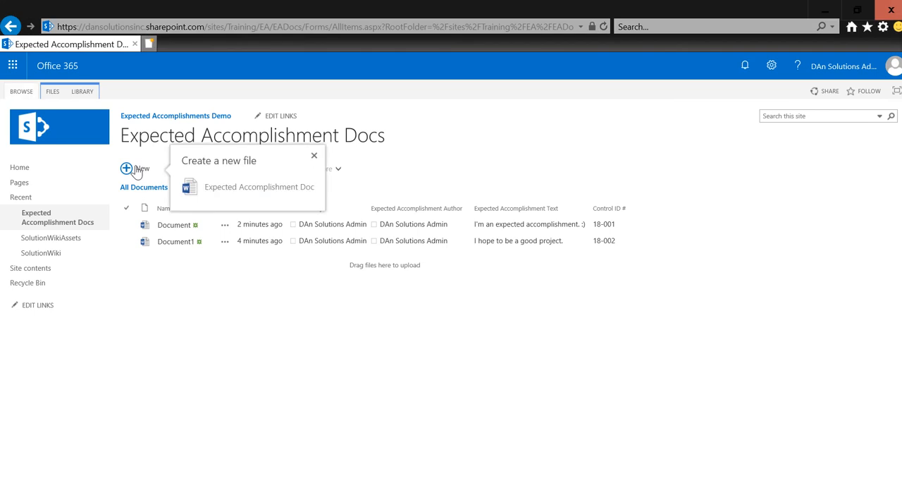
click(230, 191)
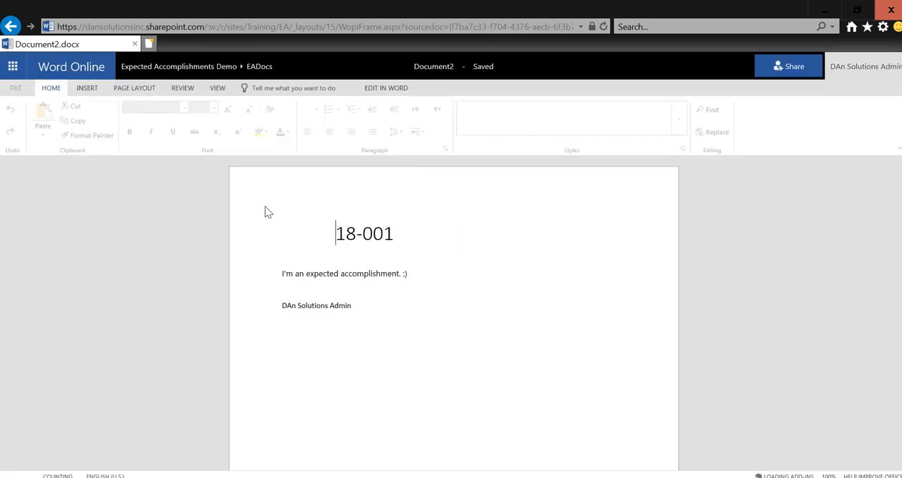
click(347, 232)
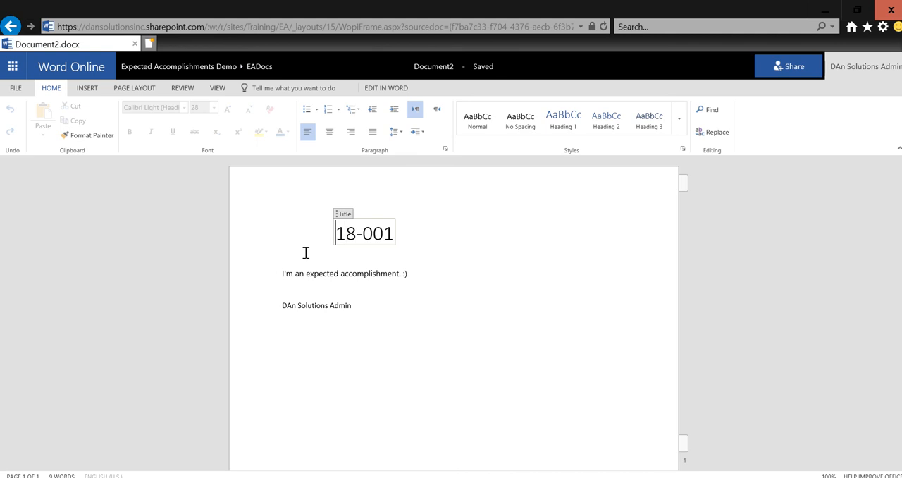
key(Right)
key(Right)
key(Right)
key(Right)
key(Right)
Step: Leave the new document and return to the Expected Accomplishment Docs library
right_click(13, 30)
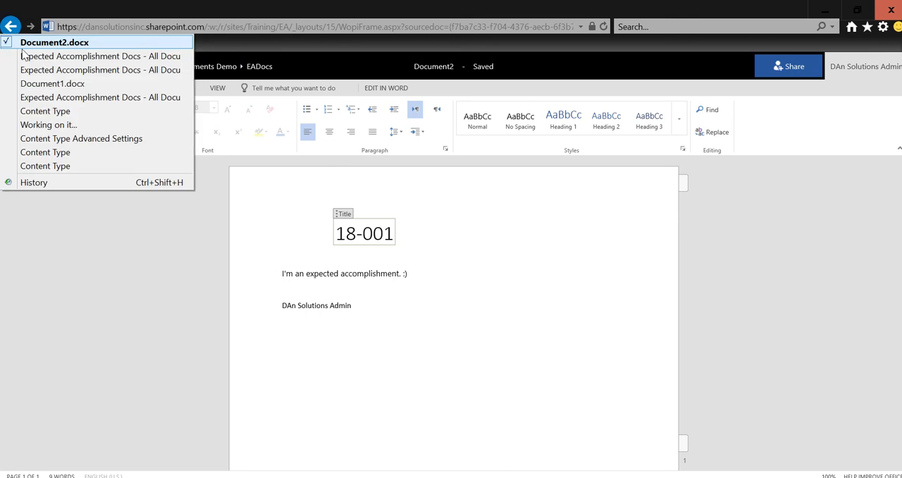
click(29, 71)
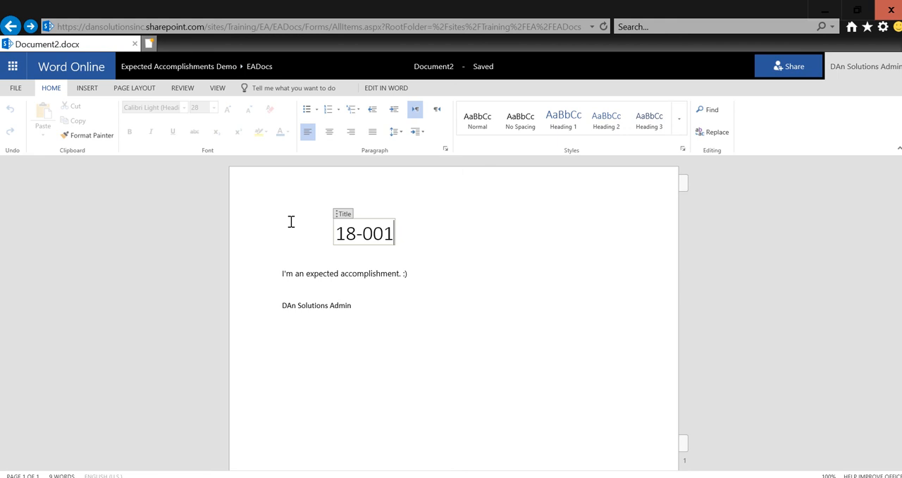
click(16, 27)
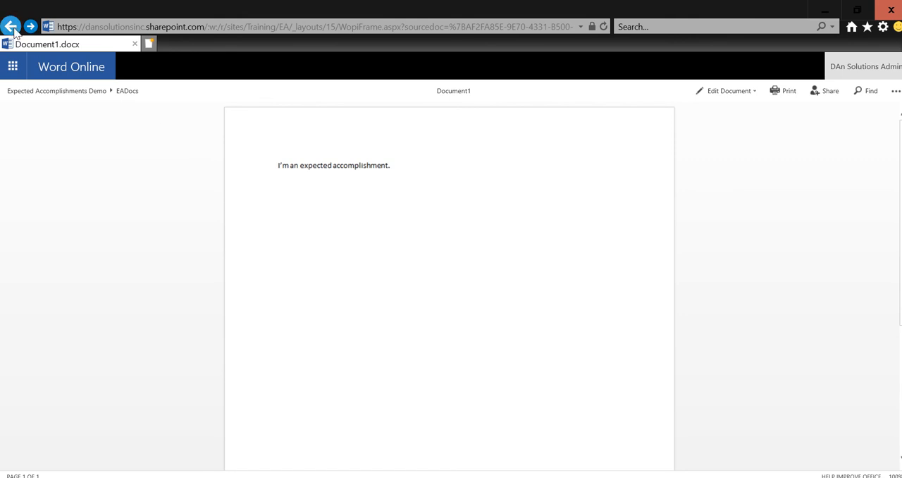
click(135, 97)
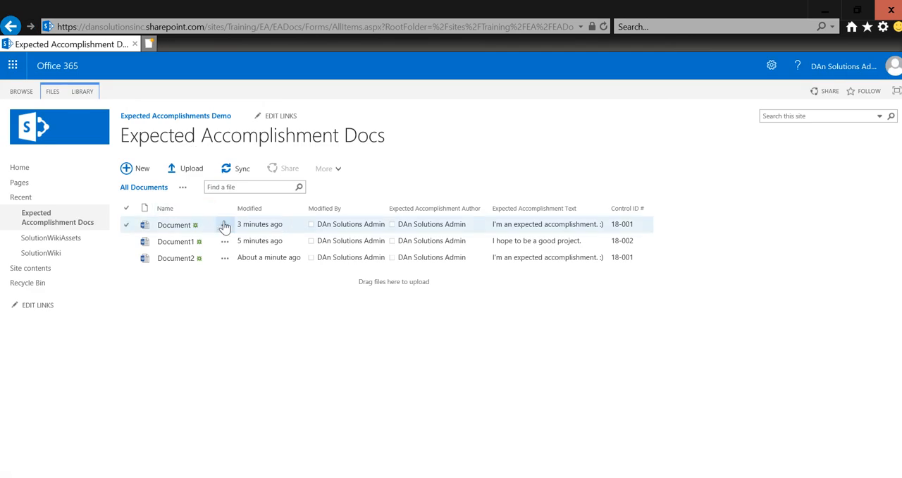
click(224, 225)
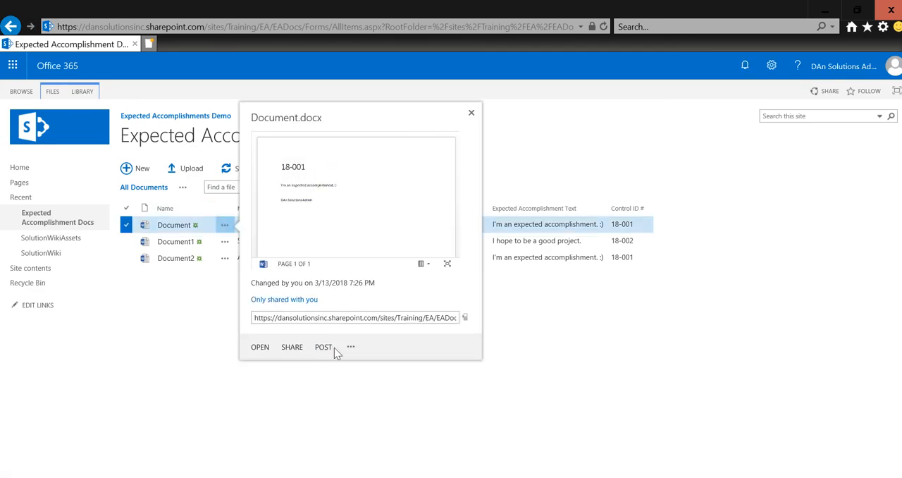
click(350, 348)
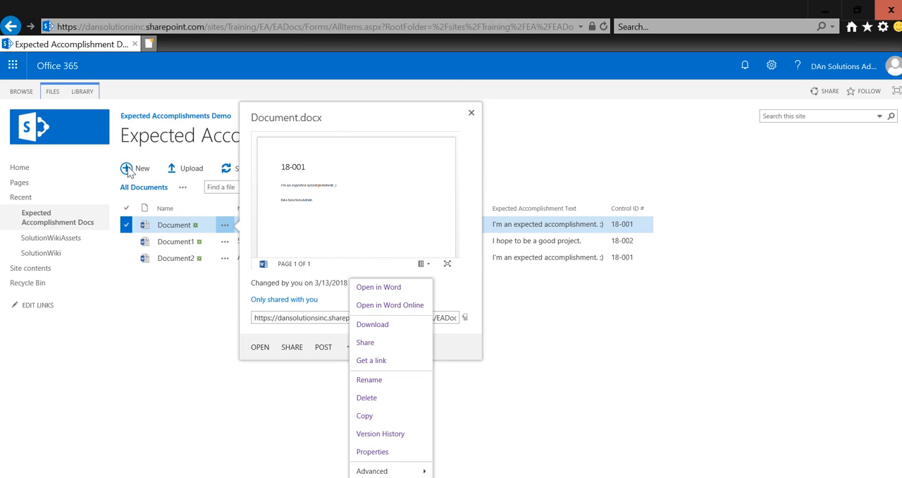
click(53, 91)
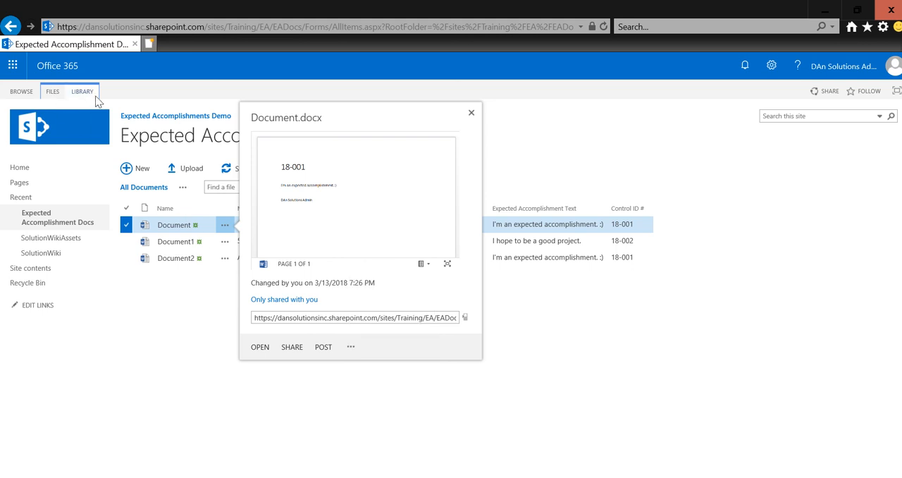
Step: Clear Document2's Expected Accomplishment Author, Expected Accomplishment Text and Control ID # values with Quick Edit, and stop editing the list
click(94, 96)
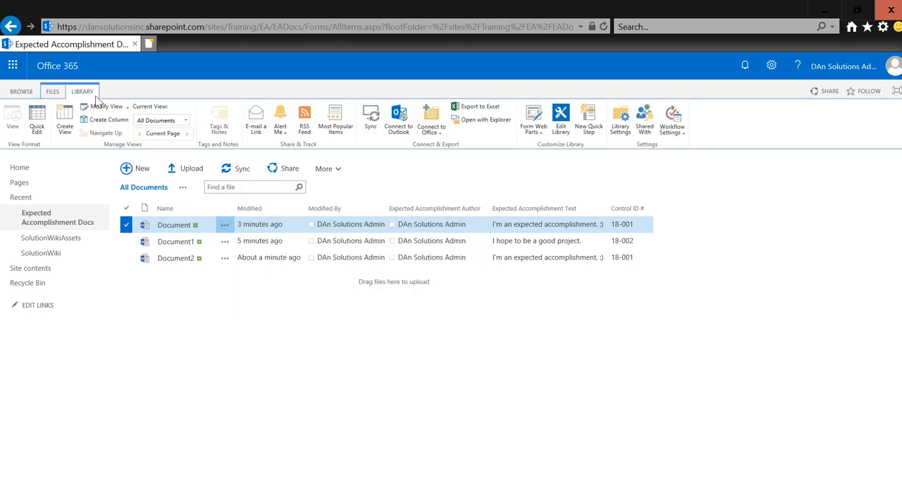
click(38, 126)
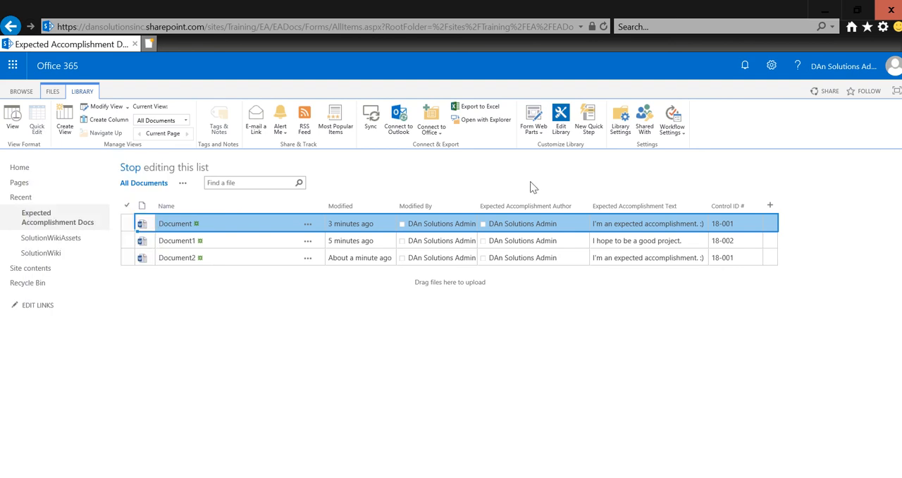
click(571, 256)
click(571, 256)
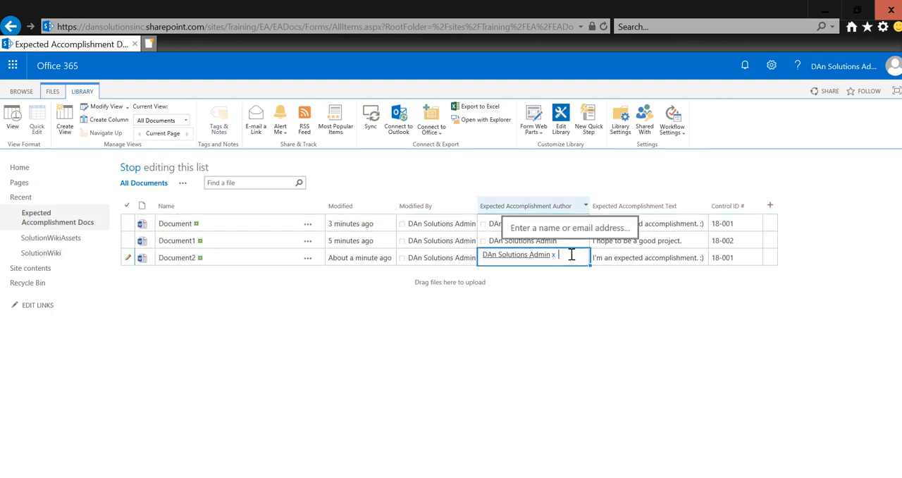
key(BackSpace)
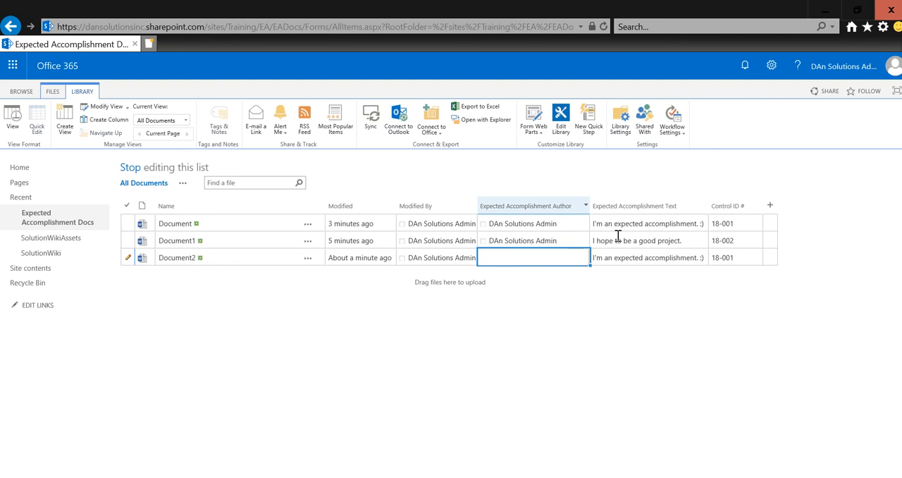
key(Tab)
key(Delete)
key(Tab)
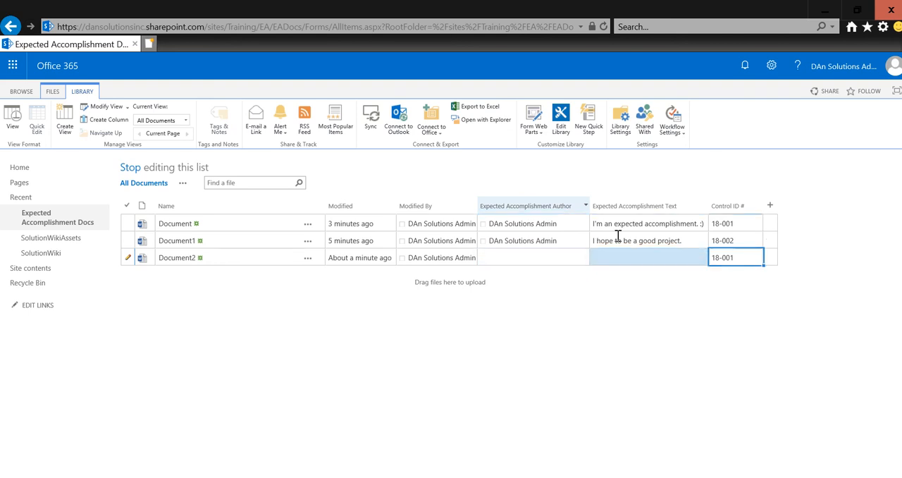
key(Delete)
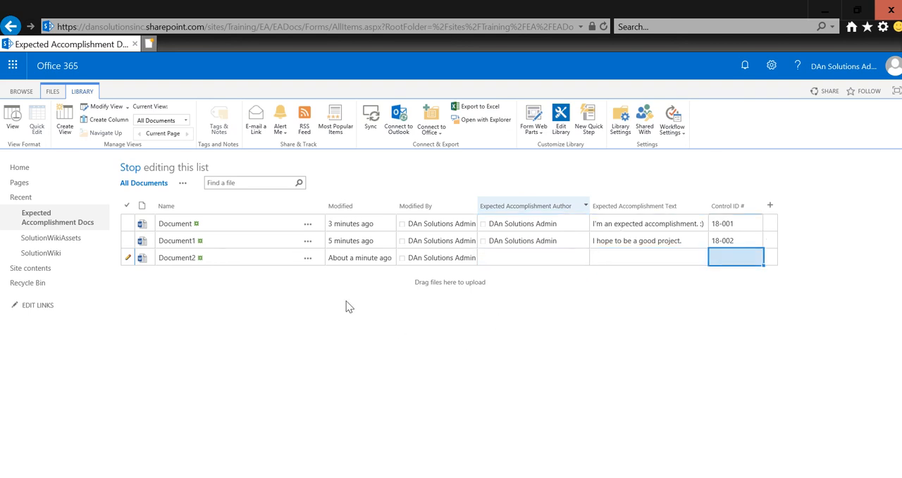
click(50, 94)
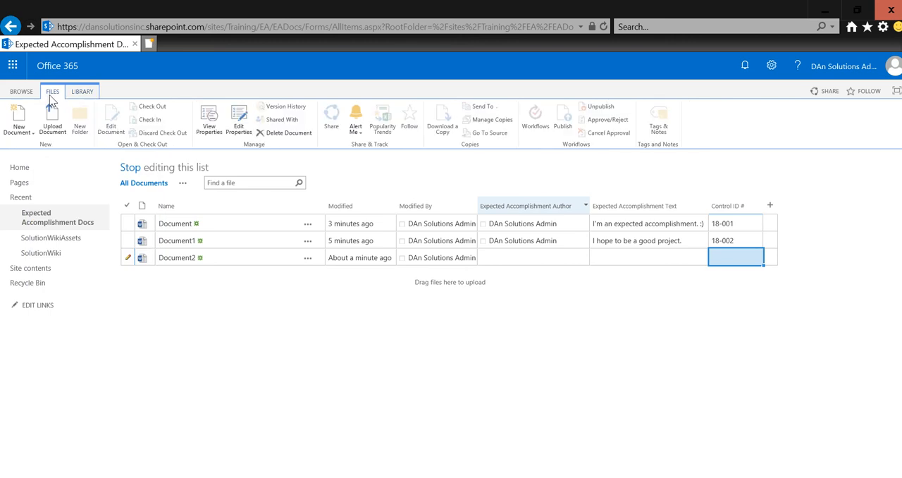
click(84, 89)
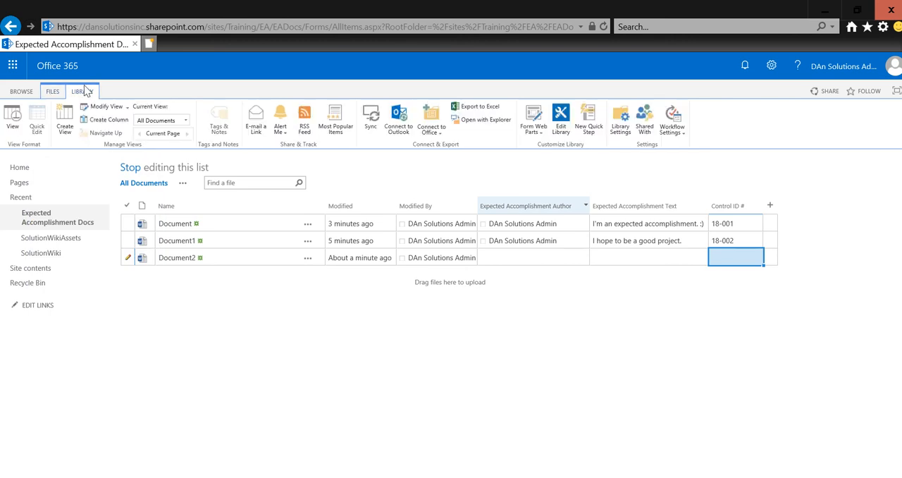
click(128, 169)
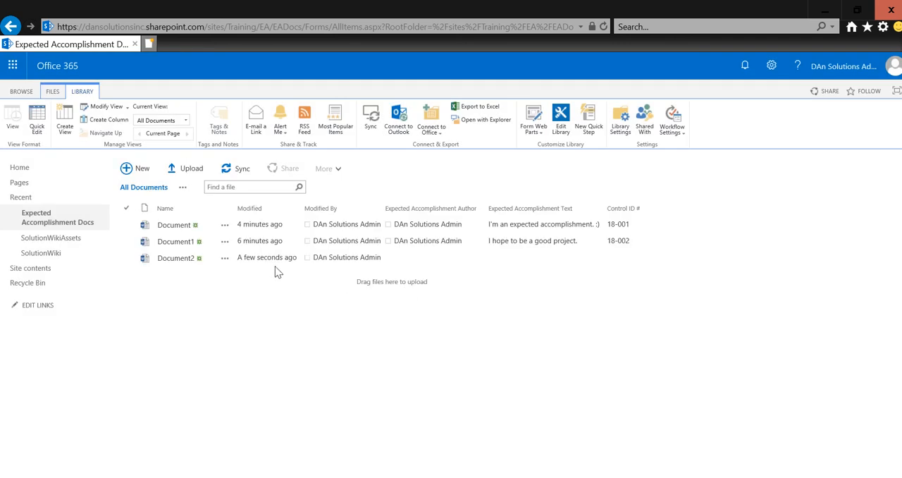
Step: Download Document2 to the Documents folder as EATemplateWQuickParts.docx, replacing the existing file
click(277, 267)
click(231, 257)
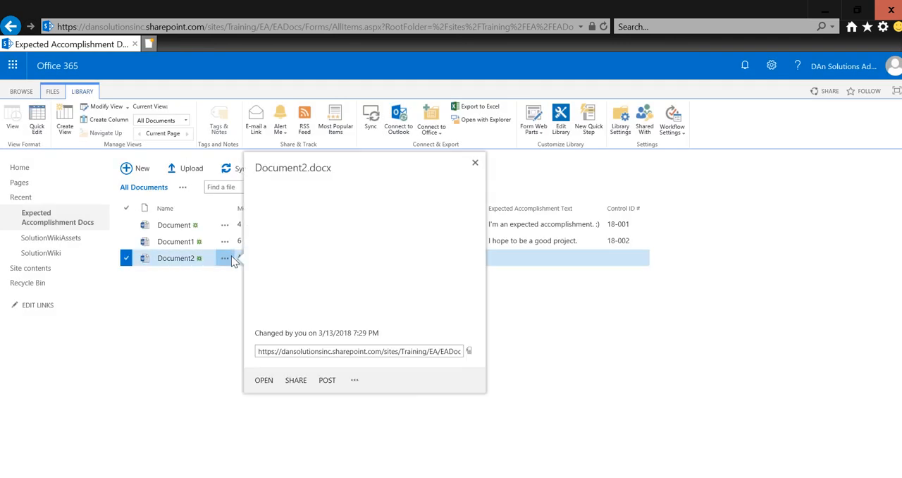
click(355, 397)
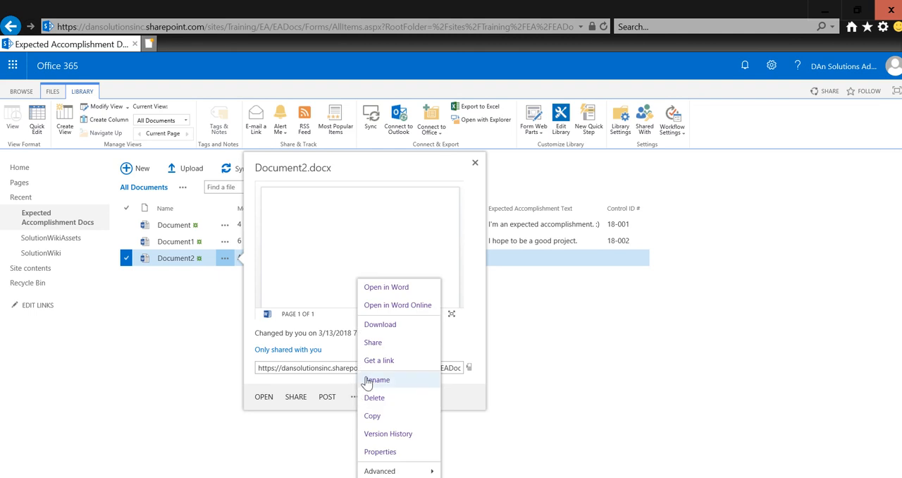
click(379, 324)
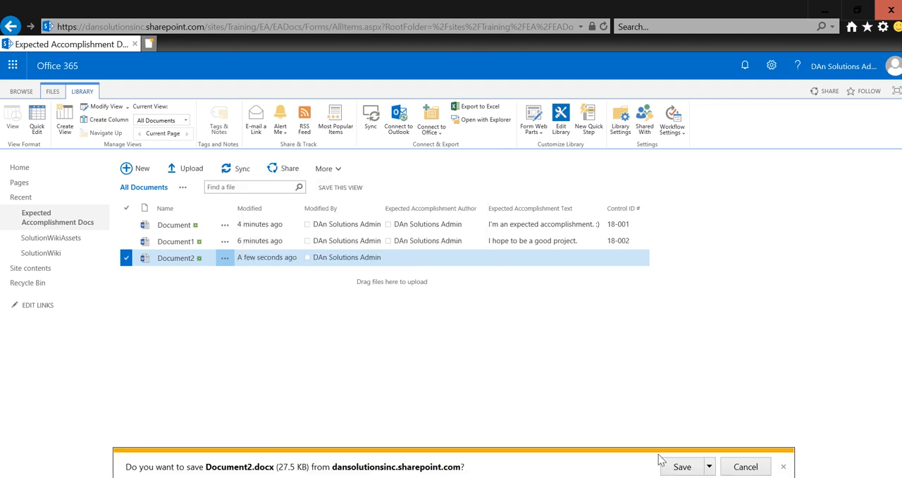
click(708, 466)
click(748, 452)
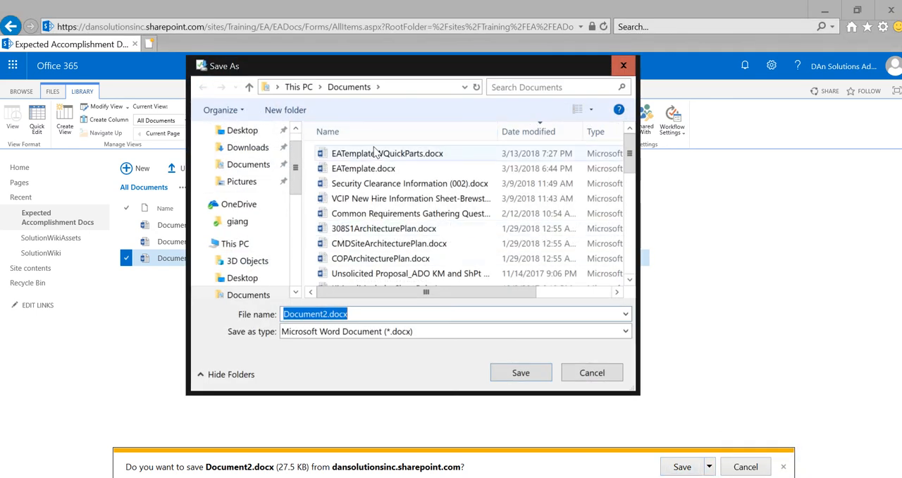
click(395, 154)
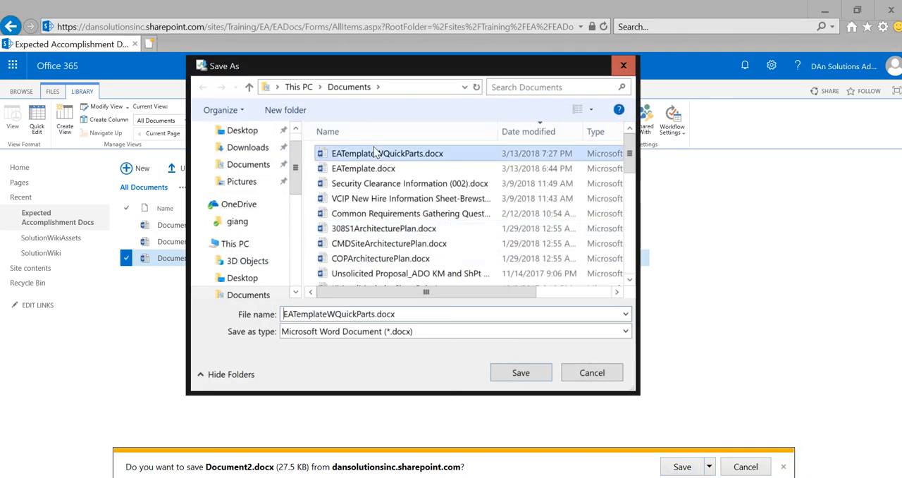
click(521, 373)
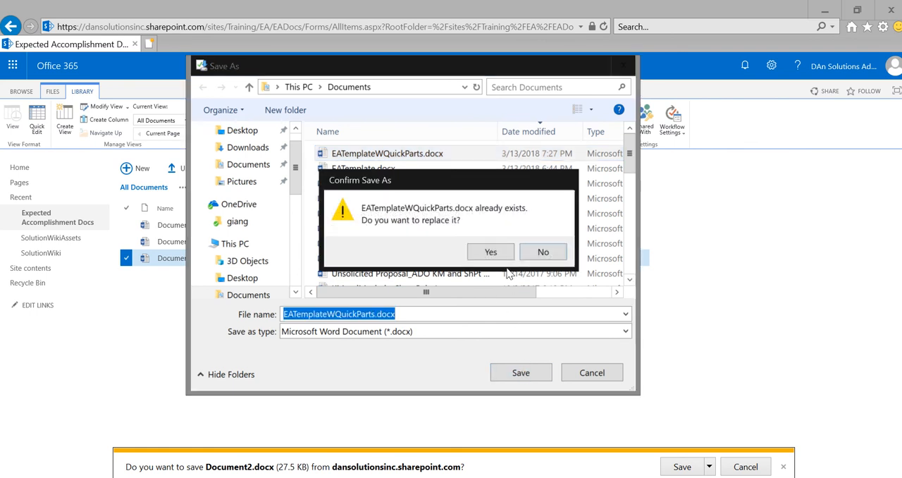
click(491, 252)
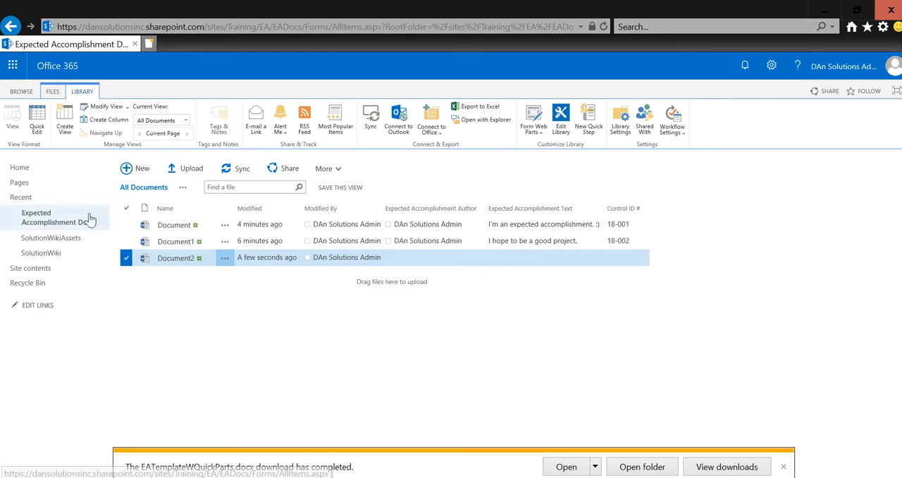
Step: Open the advanced settings of the Expected Accomplishment Doc site content type
click(771, 66)
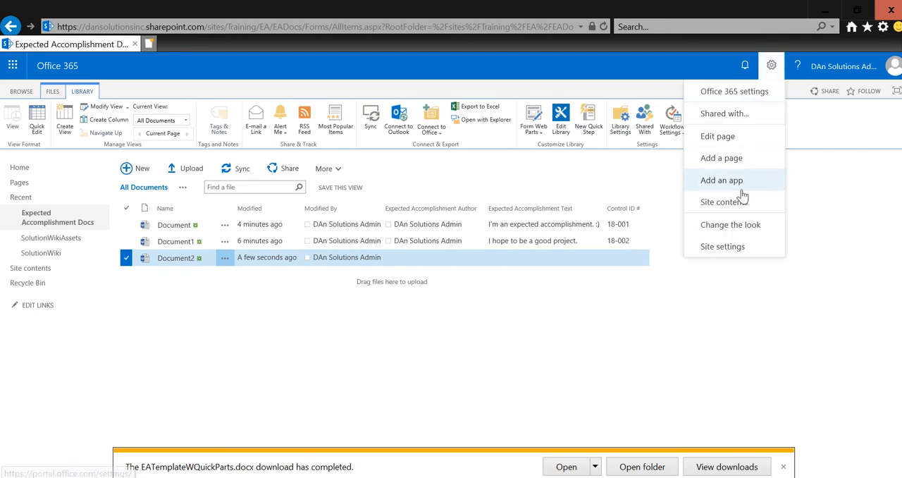
click(725, 246)
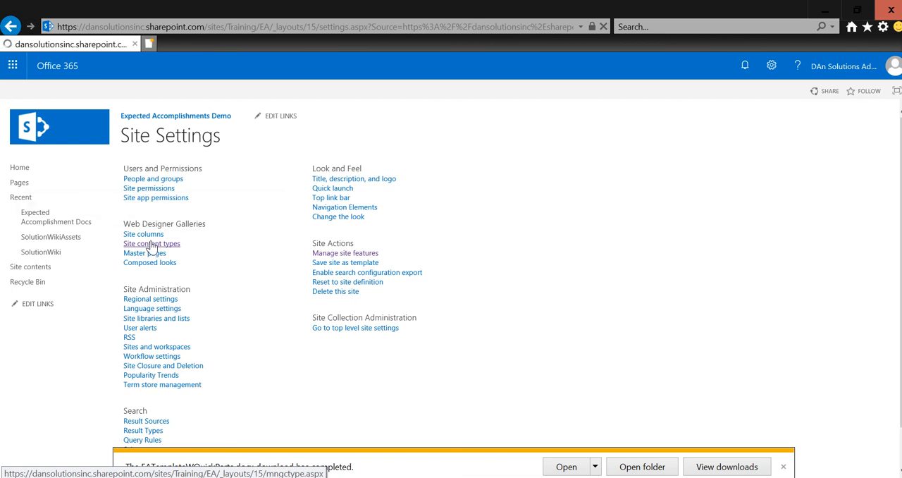
click(151, 244)
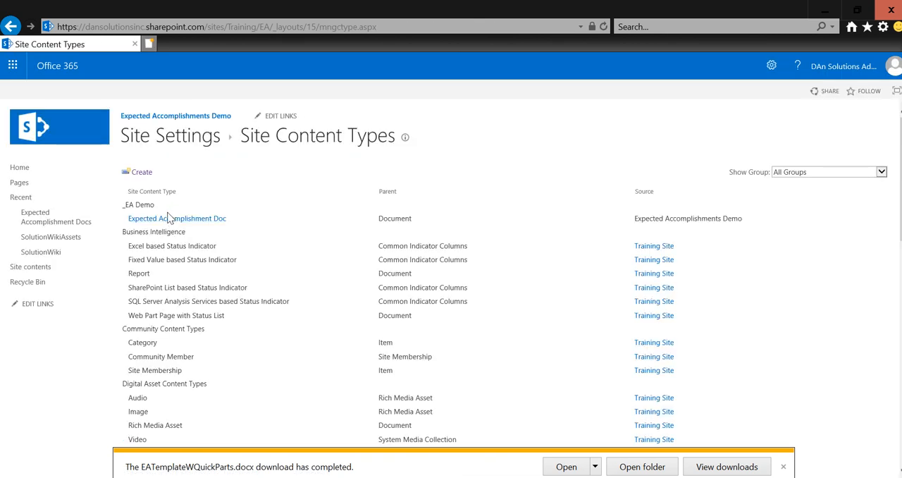
click(167, 219)
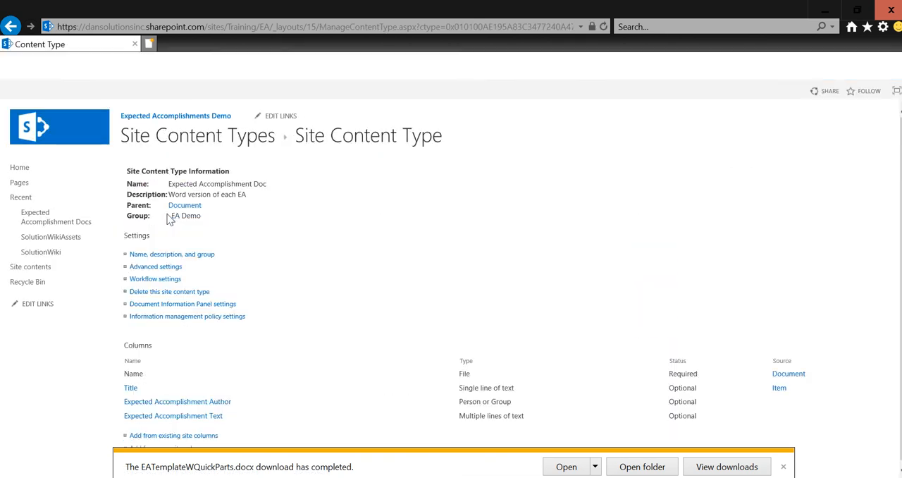
click(173, 273)
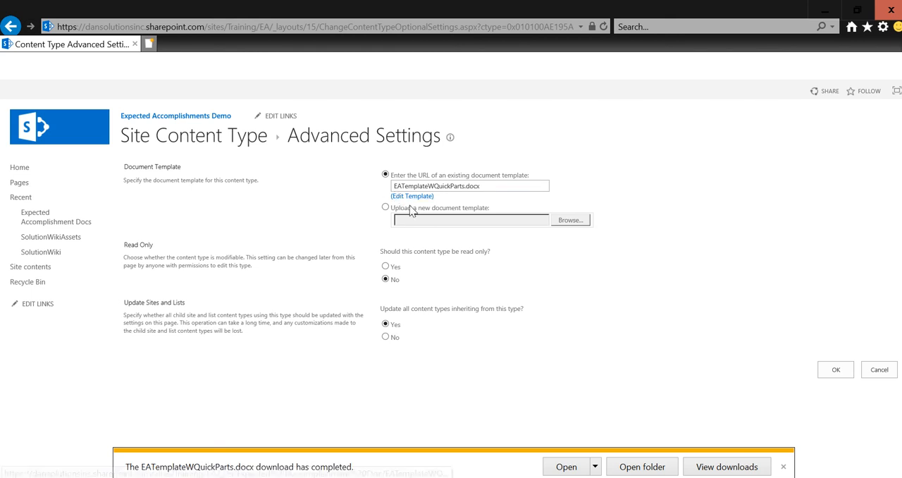
Step: Upload EATemplateWQuickParts.docx from Documents as the content type's new document template, save the settings and dismiss the download notice
click(385, 207)
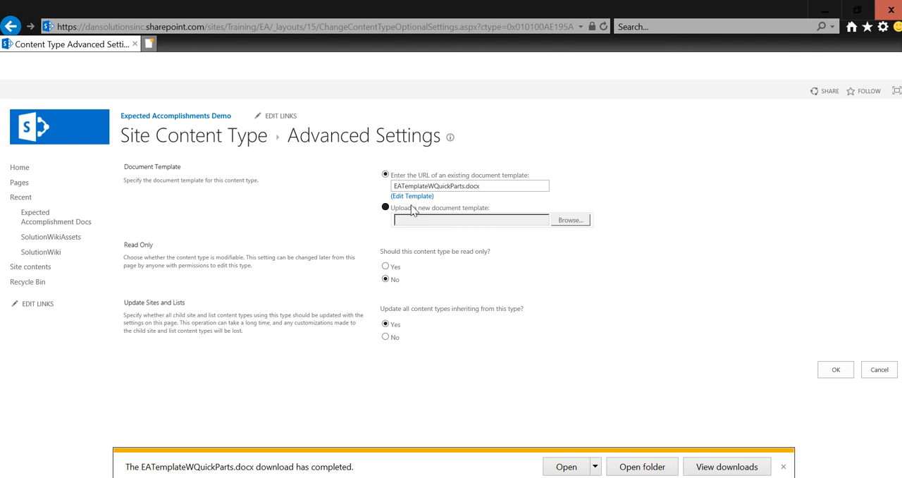
click(578, 221)
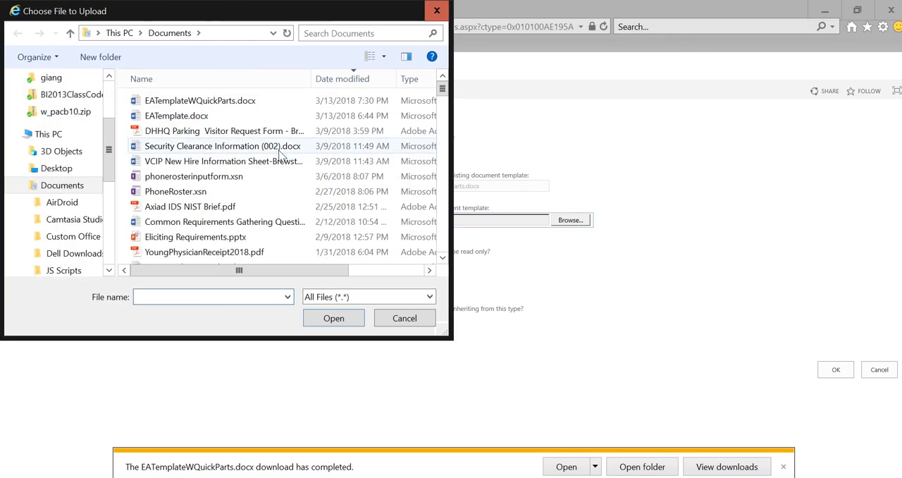
click(256, 103)
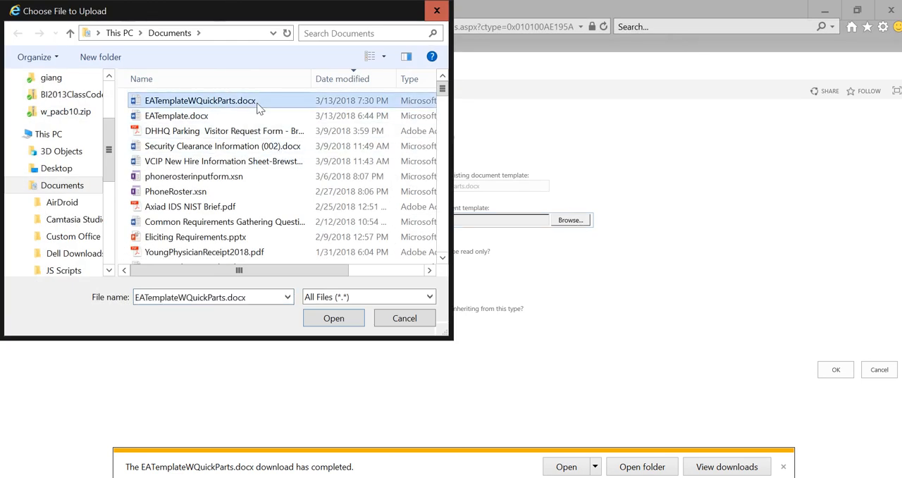
click(327, 320)
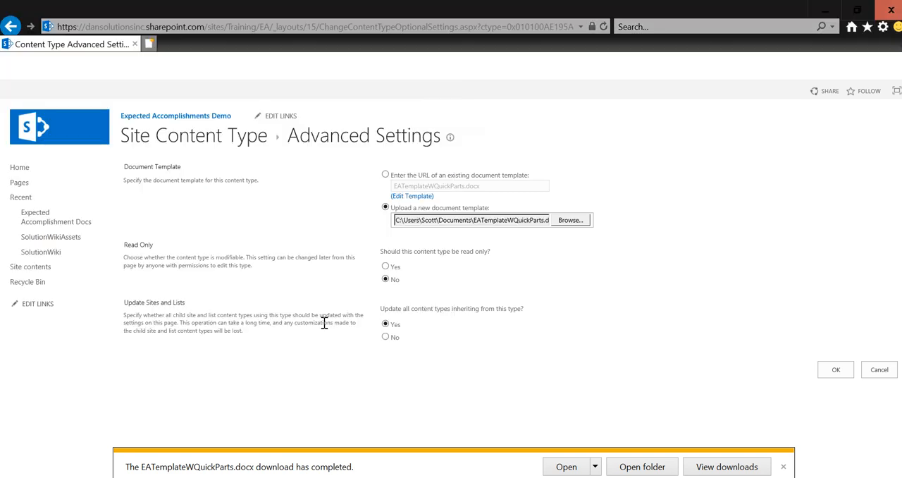
click(845, 375)
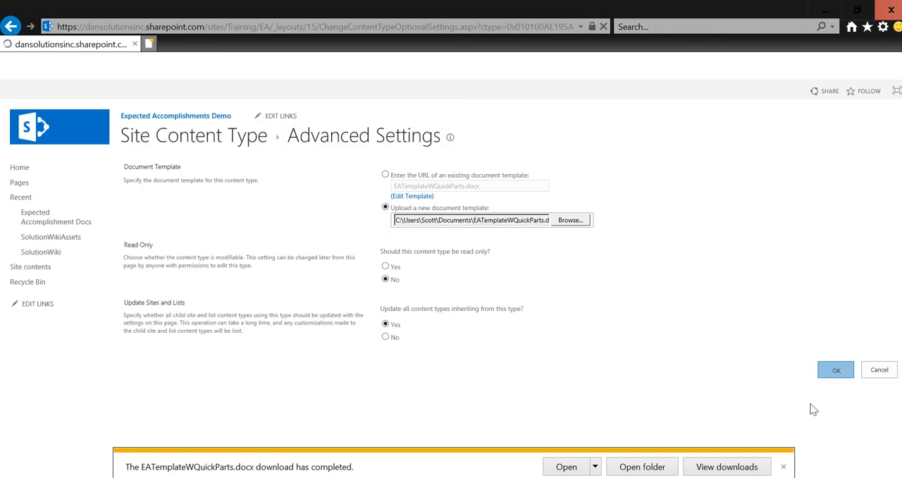
click(784, 466)
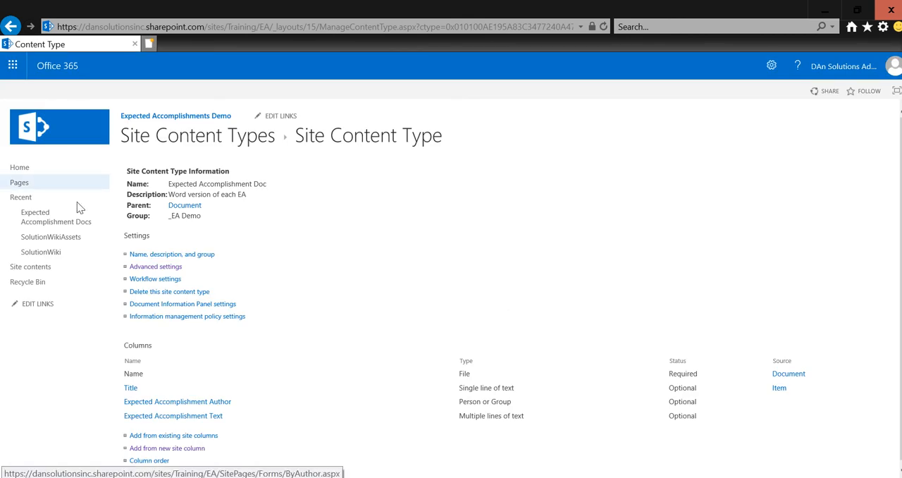
Step: Create a new document in the Expected Accomplishment Docs library and check its Title field by placing the cursor in it
click(70, 225)
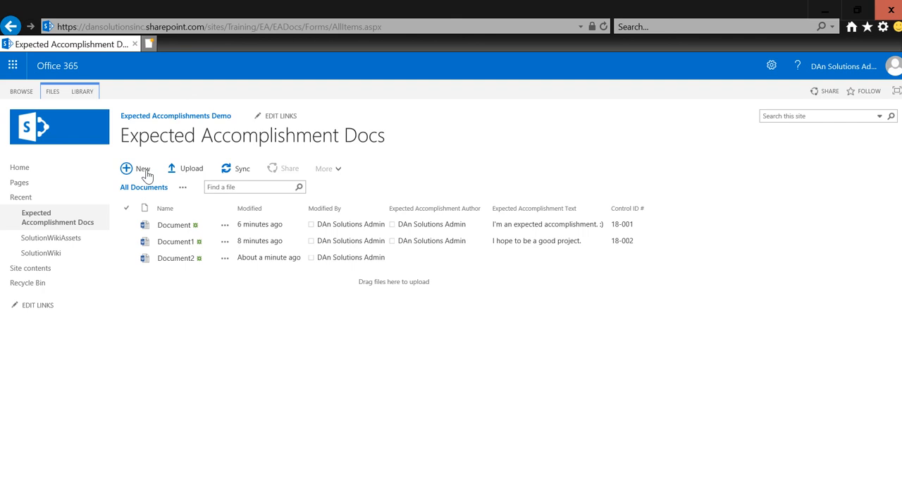
click(143, 170)
click(233, 186)
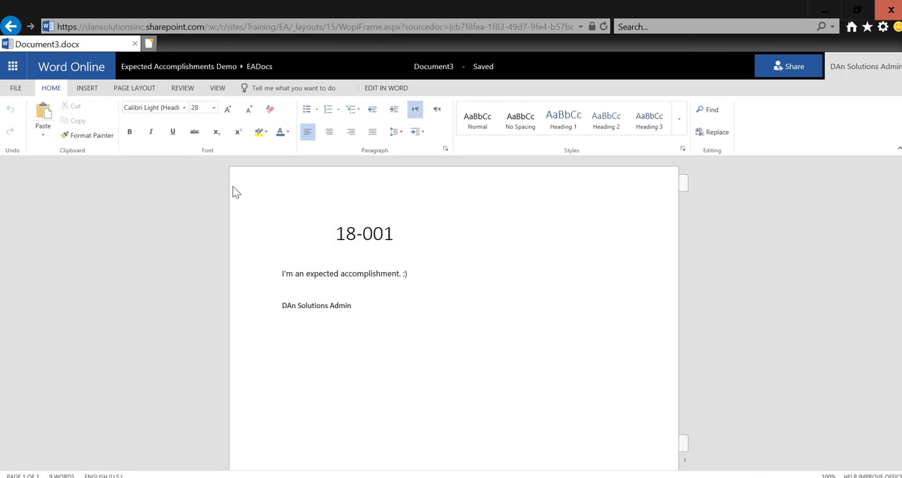
click(379, 242)
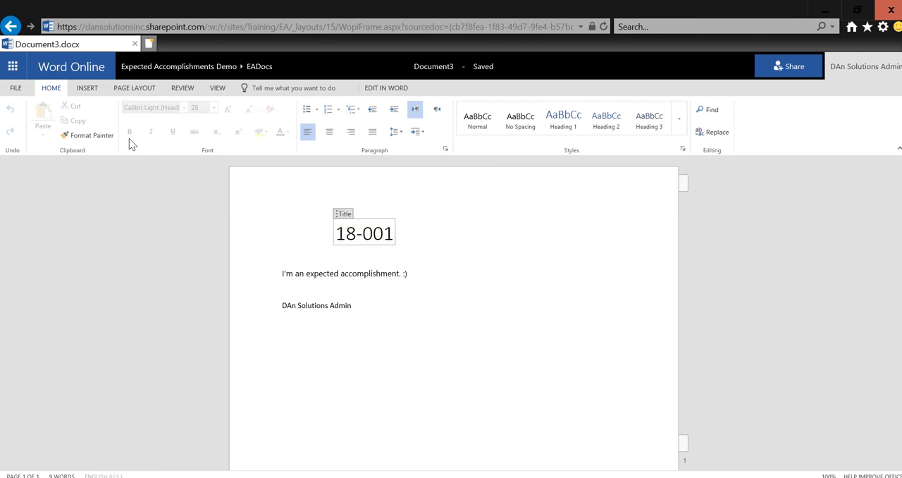
Step: Leave Document3, return to the Expected Accomplishment Docs library and refresh the file list
click(15, 88)
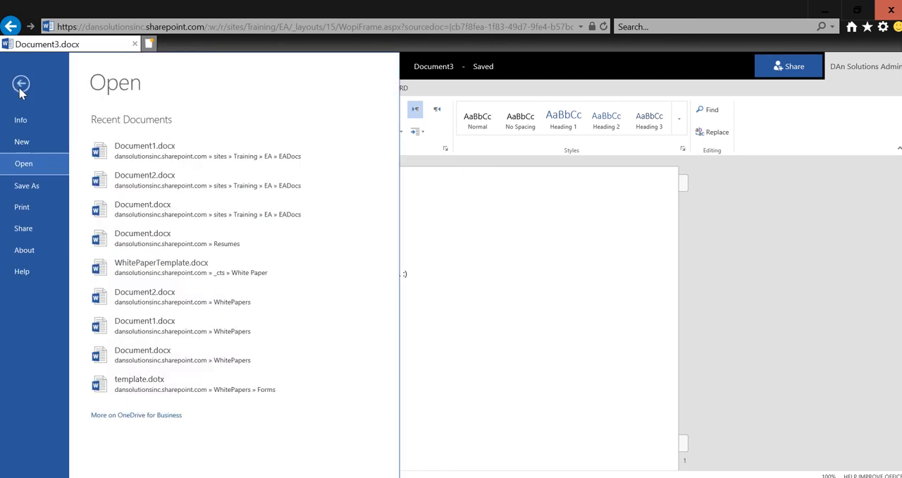
click(23, 88)
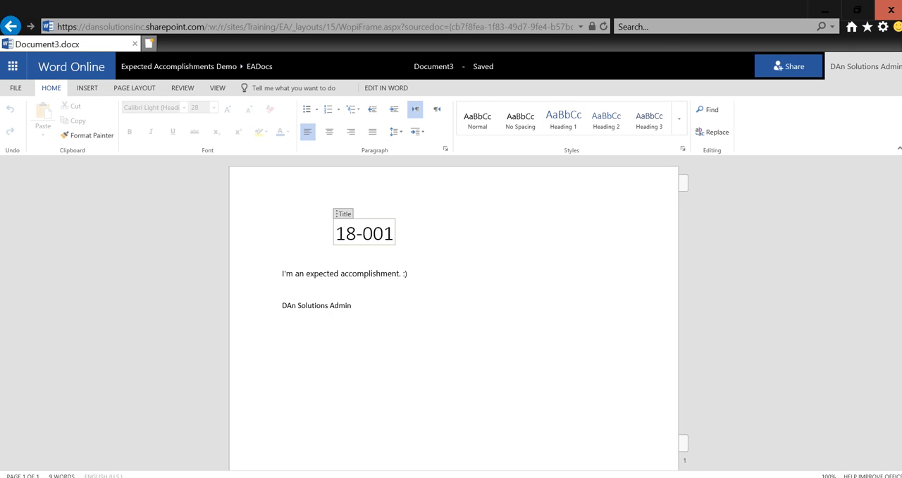
click(11, 26)
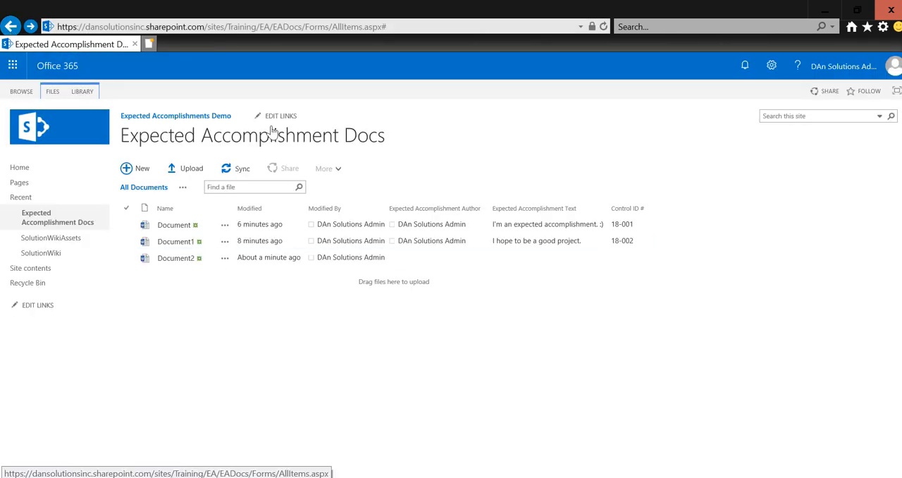
click(316, 30)
key(Return)
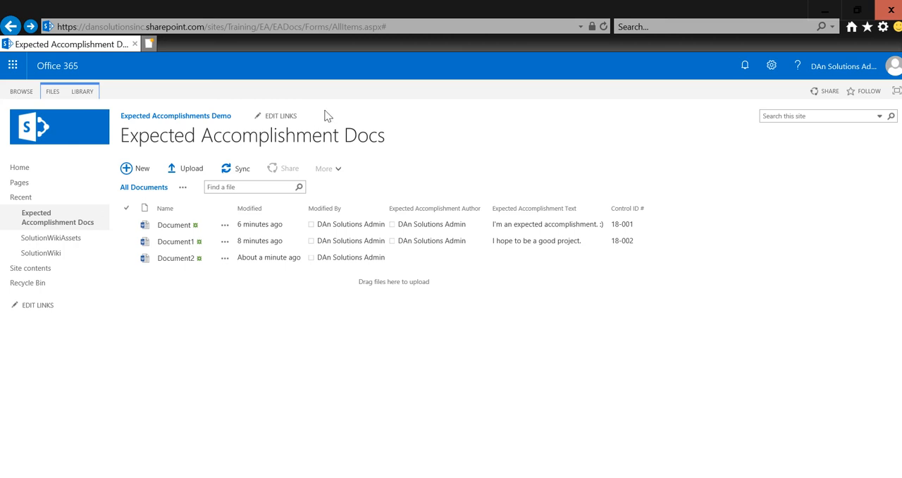
click(603, 27)
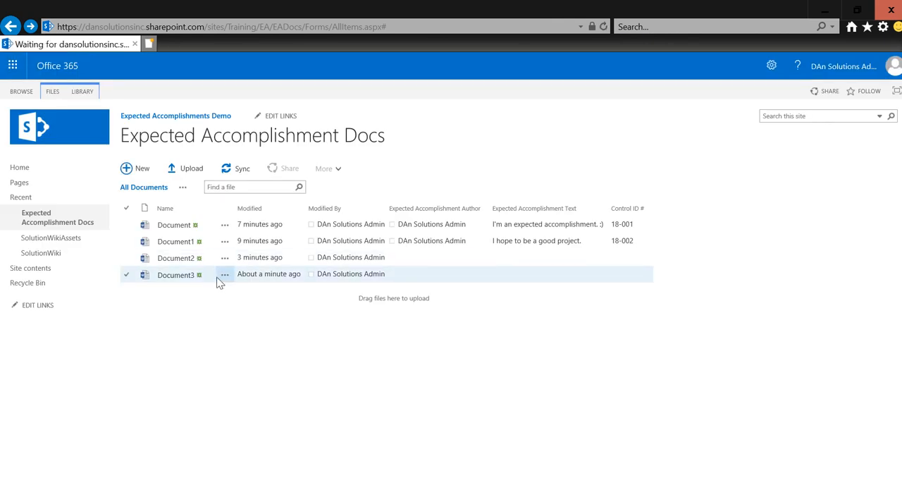
Step: In Quick Edit, set Document3's Expected Accomplishment Author to DAn Solutions Admin, Expected Accomplishment Text to "Garbage text" and Control ID # to 18-004
click(79, 92)
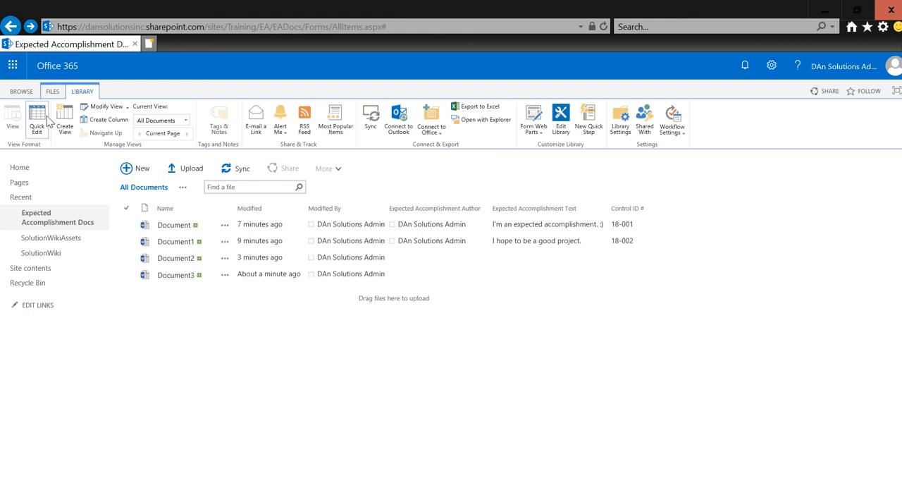
click(42, 121)
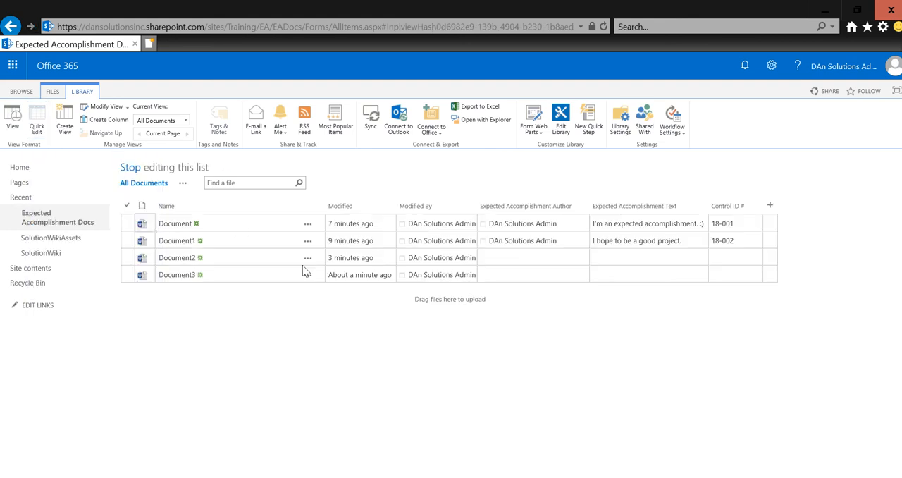
click(503, 274)
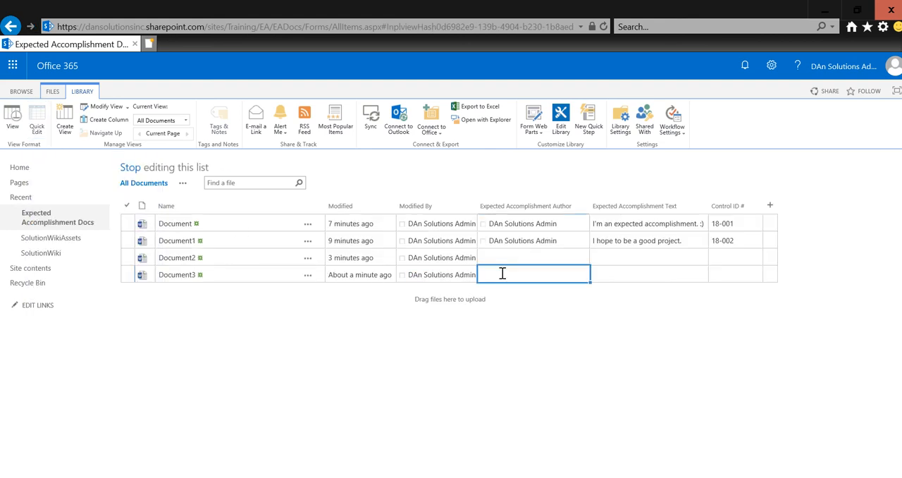
text(dan)
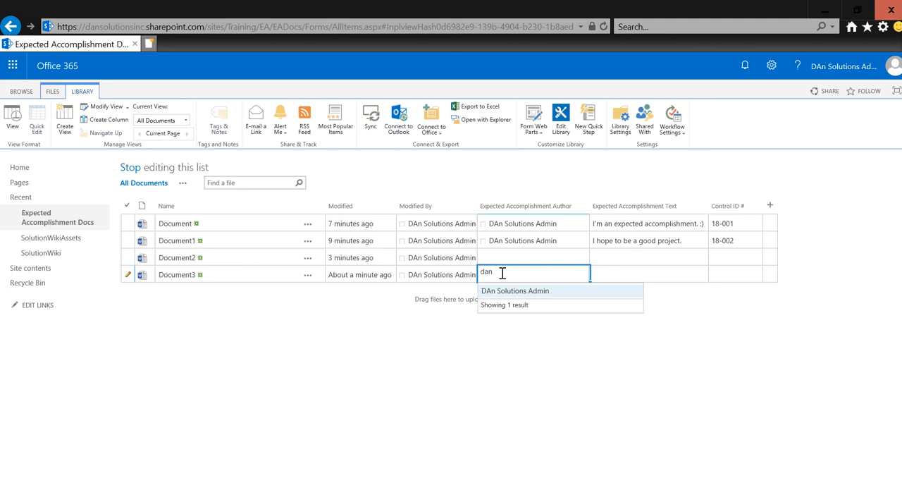
key(Return)
key(Tab)
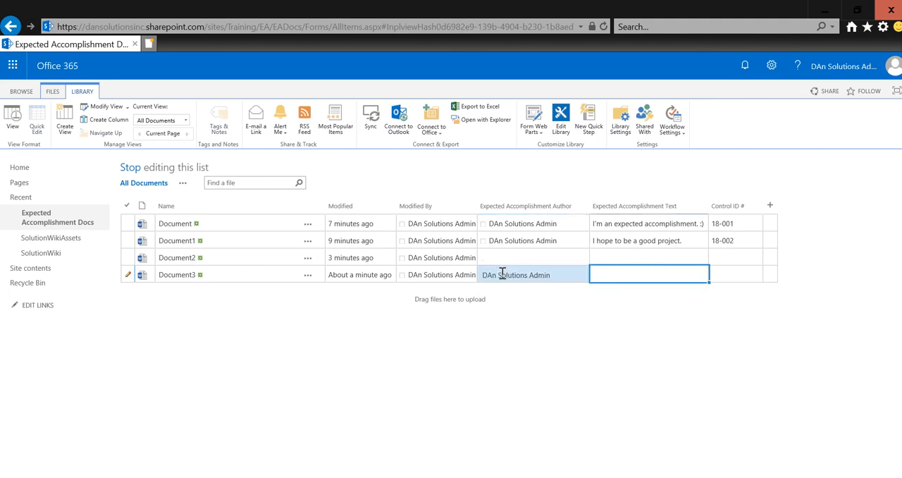
text(Garbage text)
key(Tab)
text(8-004)
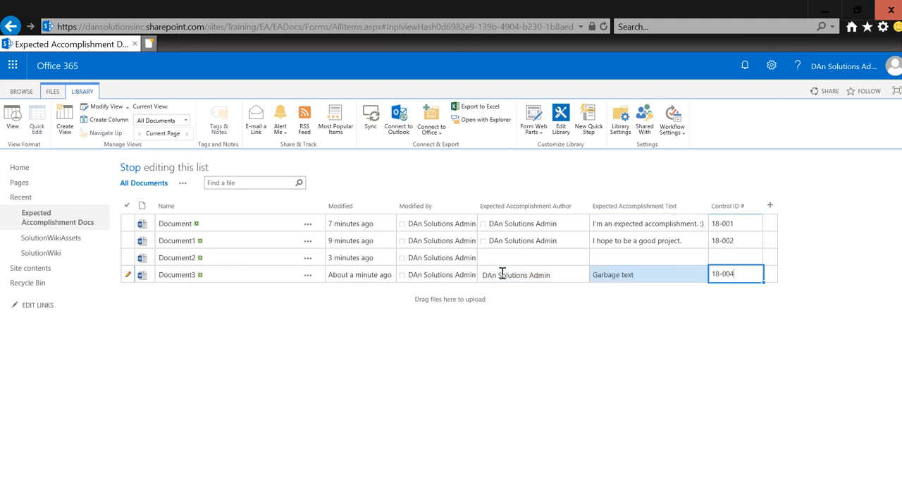
Step: Set Document2's Expected Accomplishment Author to DAn Solutions Admin, Expected Accomplishment Text to "More garbage" and Control ID # to 18-003, and stop editing the list
key(Up)
key(Left)
key(Left)
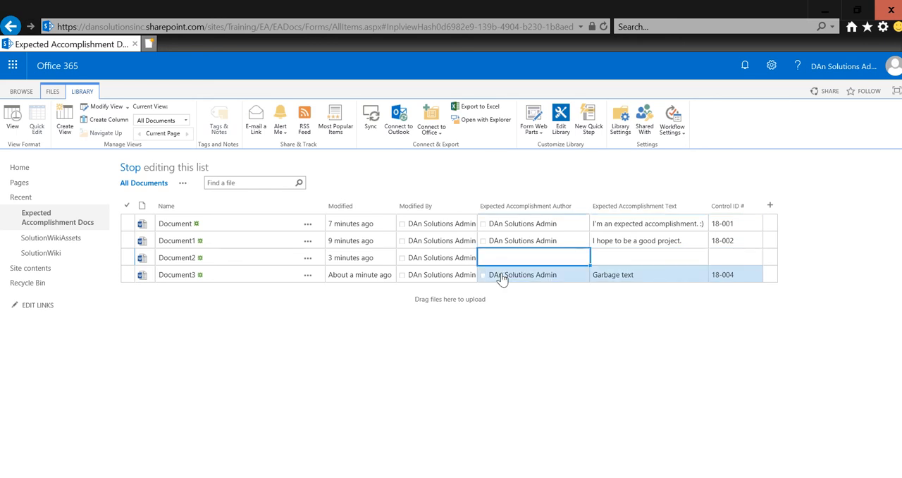
text(dan)
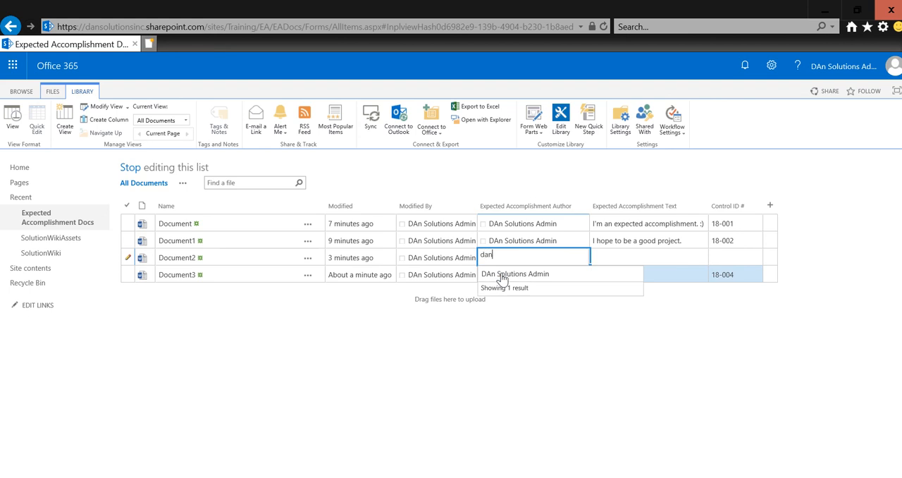
key(Return)
key(Tab)
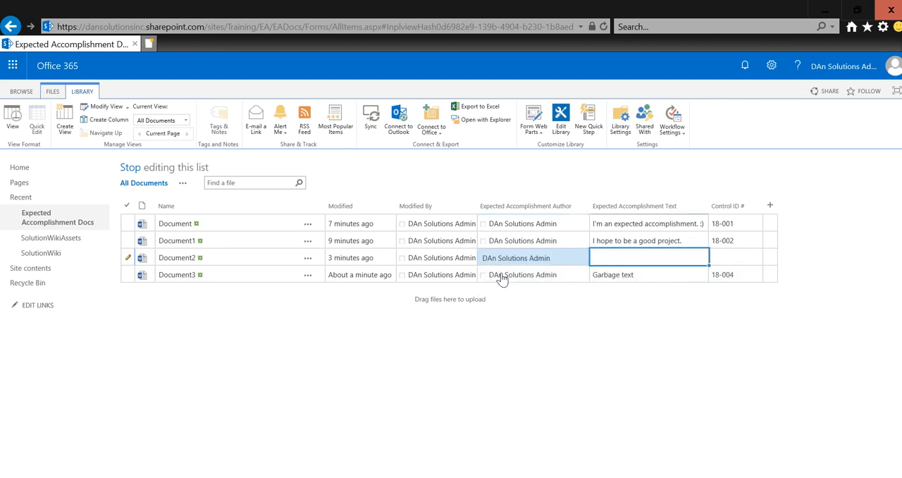
text(More garbage)
key(Tab)
text(18)
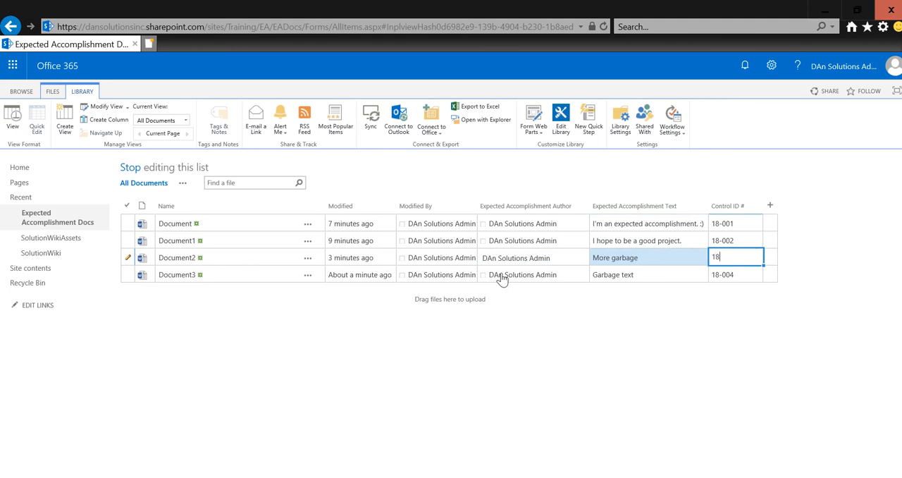
text(-003)
key(Return)
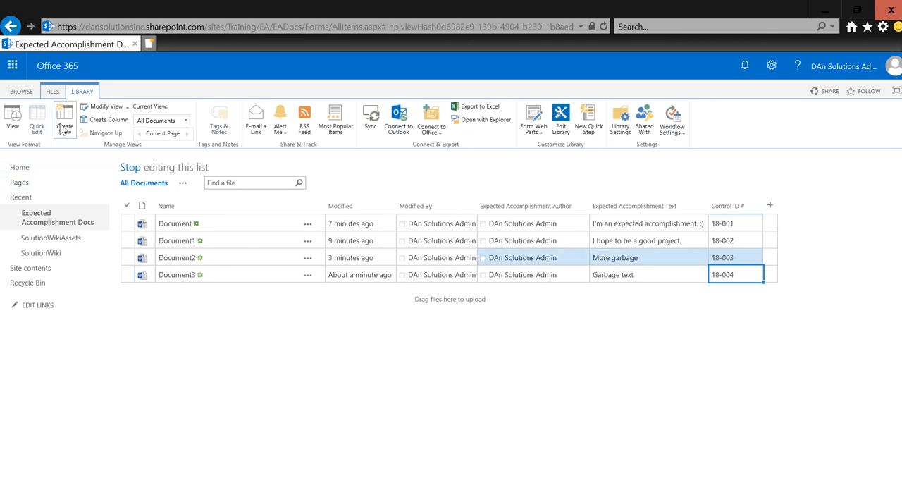
click(130, 167)
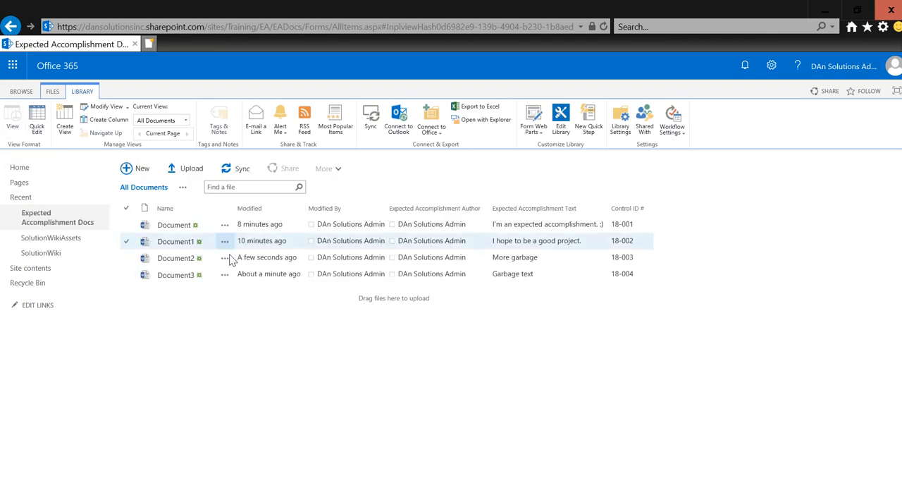
Step: Open Document2 from the library in Word Online
click(233, 260)
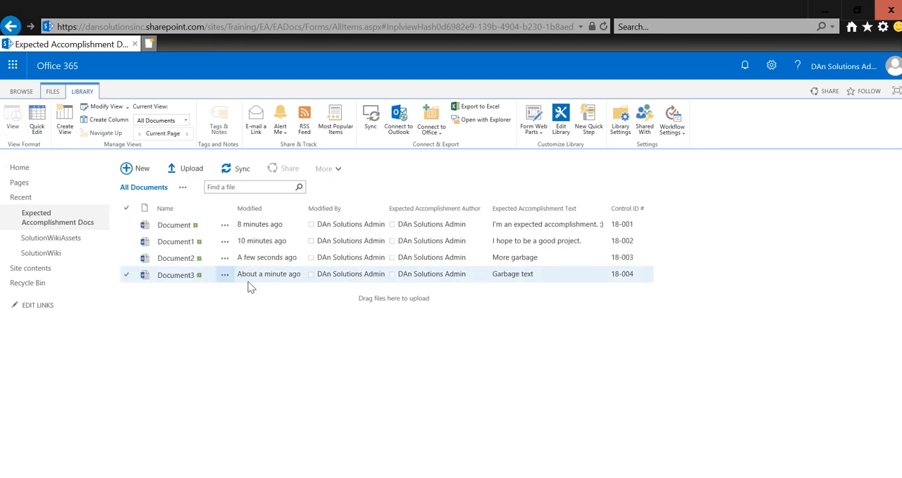
click(175, 259)
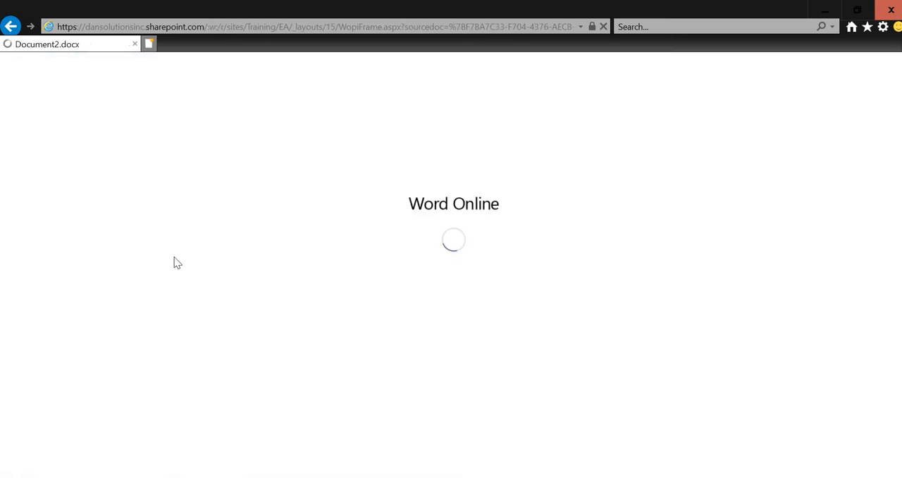